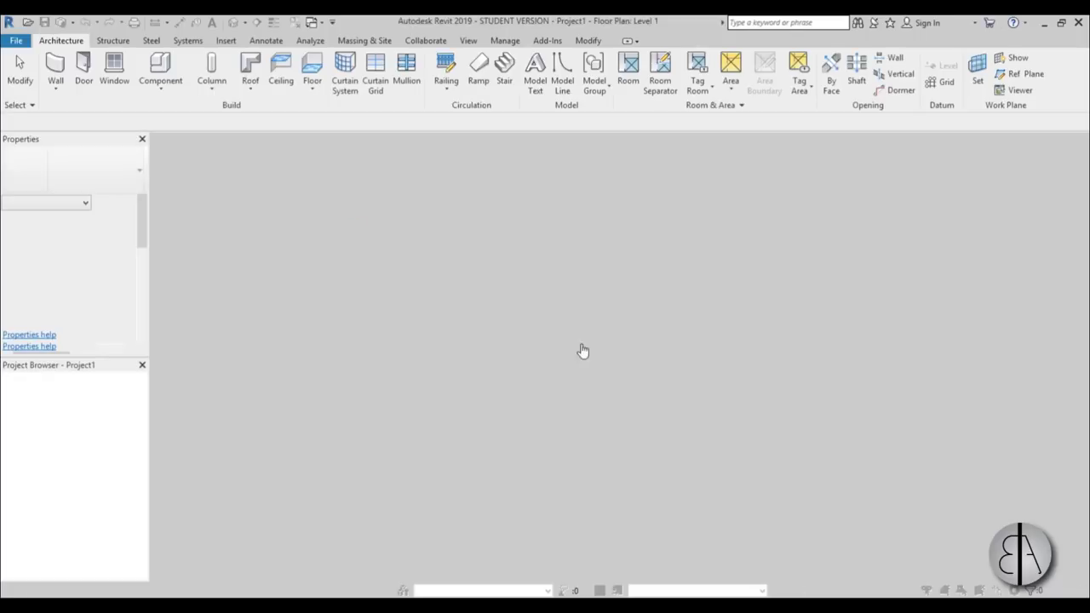
- Set the project length units to Meters using the UN units dialog
key("u")
key("n")
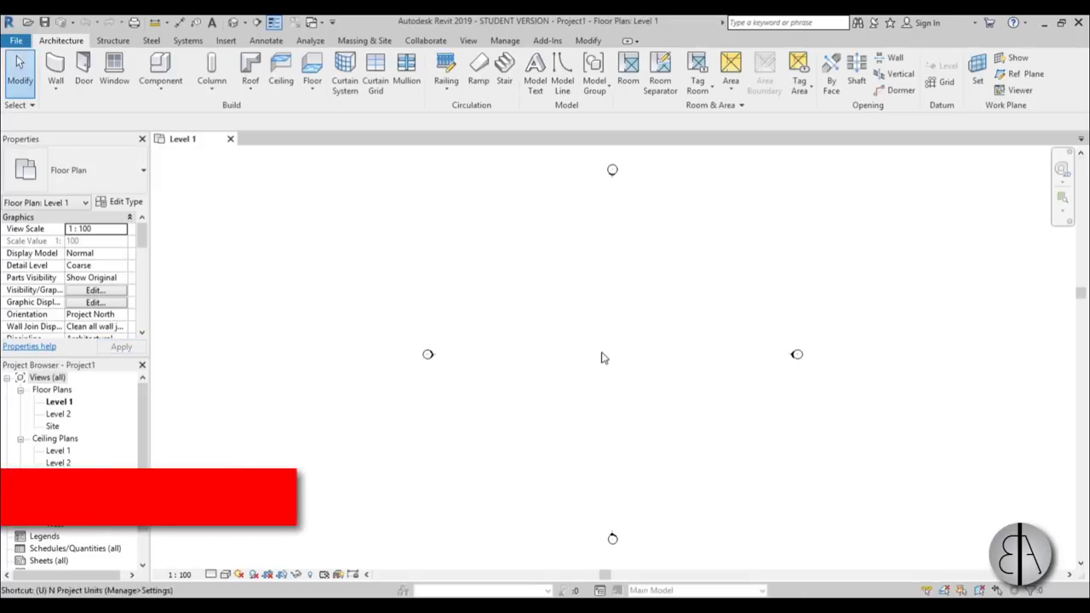
left_click(588, 212)
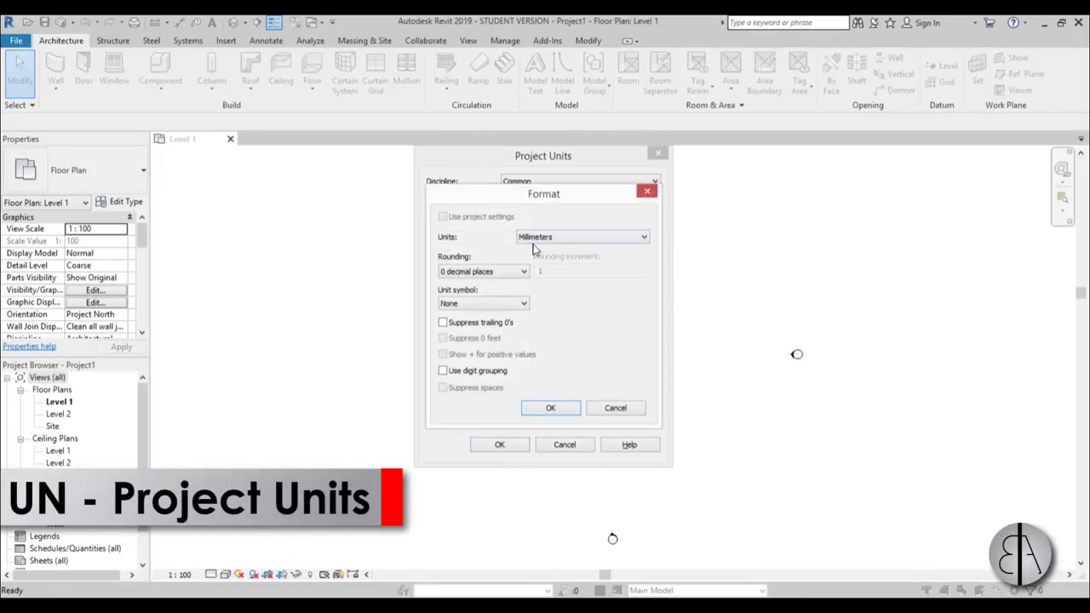
left_click(583, 237)
left_click(545, 286)
left_click(551, 408)
left_click(504, 444)
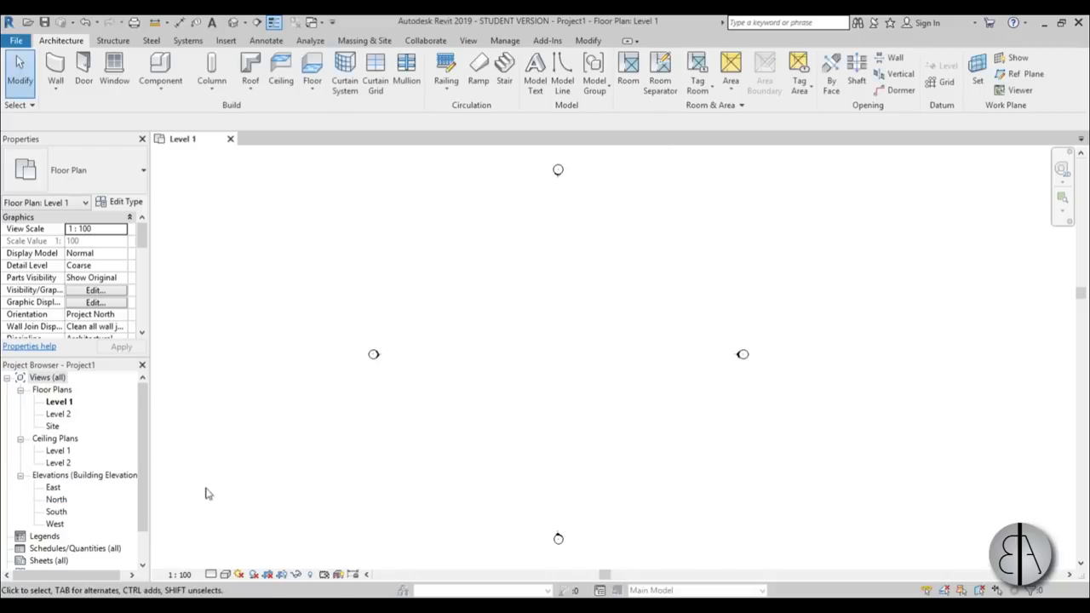
- Open the Site floor plan and shift the view slightly left
double_click(53, 426)
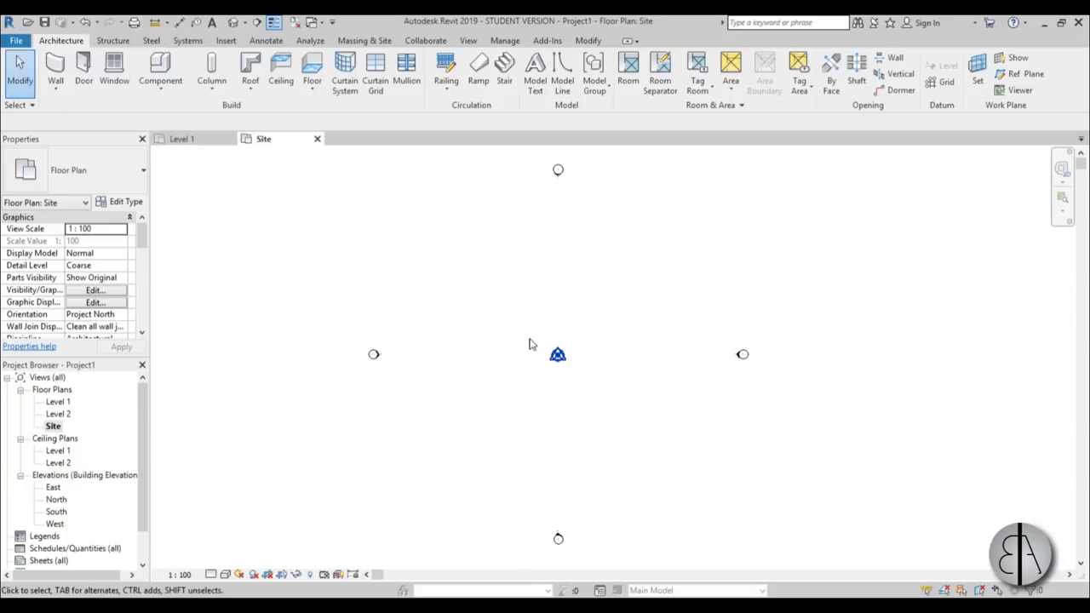
middle_click_drag(523, 349, 495, 355)
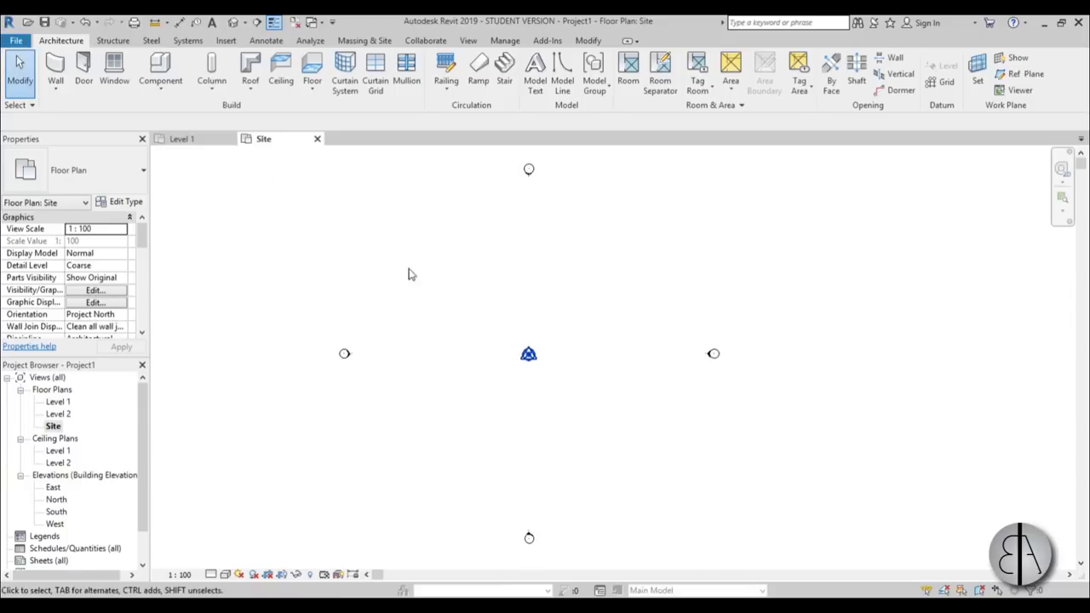
left_click(351, 42)
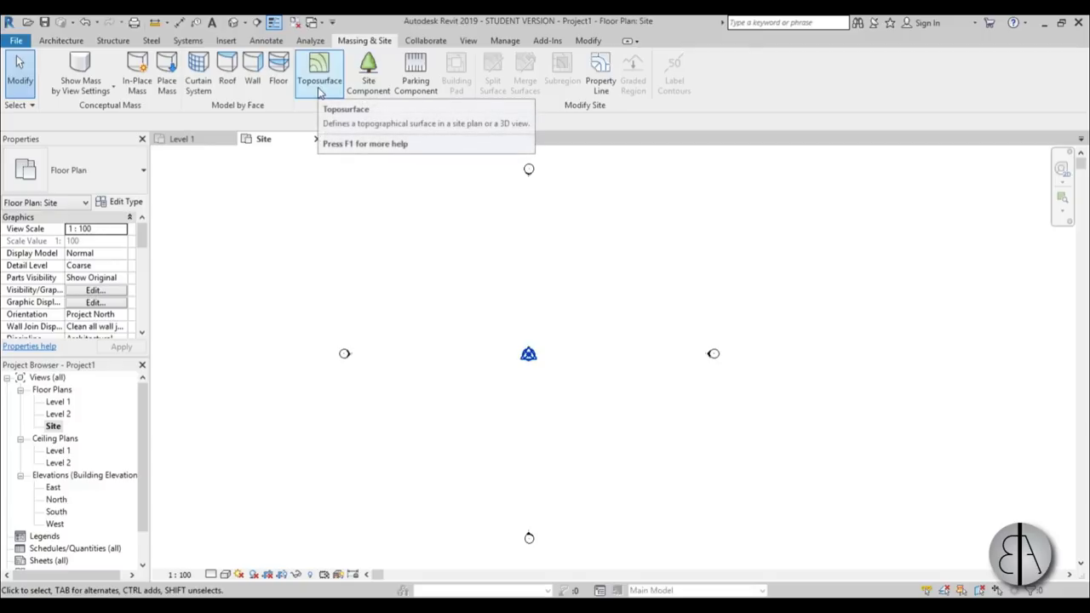
- Place toposurface points in pairs at elevations 0, 1 and 2 m
left_click(320, 77)
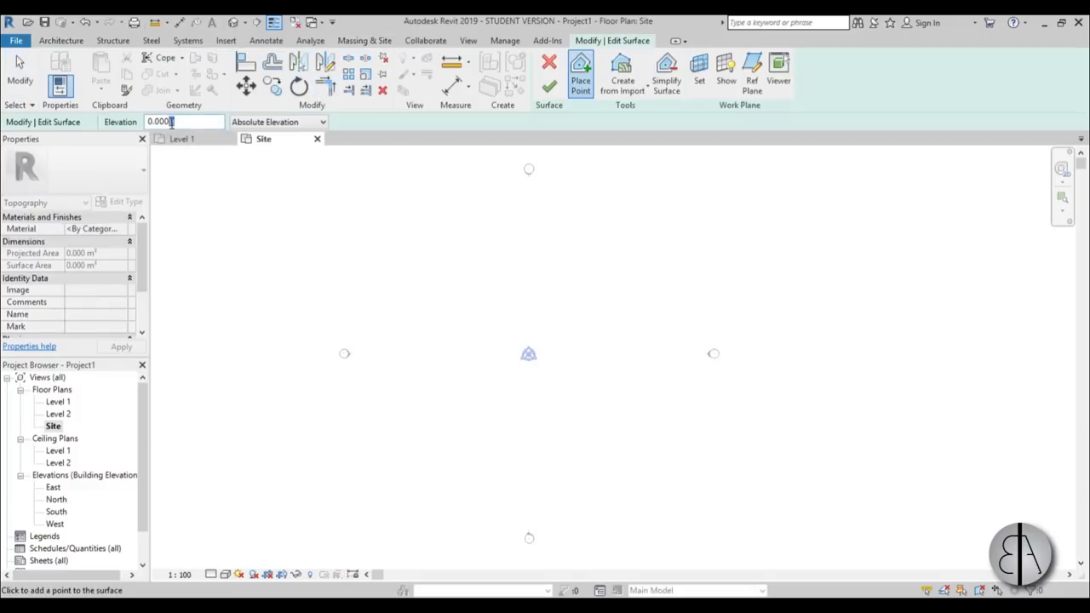
left_click(391, 428)
left_click(529, 484)
double_click(186, 122)
type("1")
left_click(369, 353)
left_click(631, 459)
double_click(195, 122)
type("2")
left_click(360, 317)
left_click(365, 260)
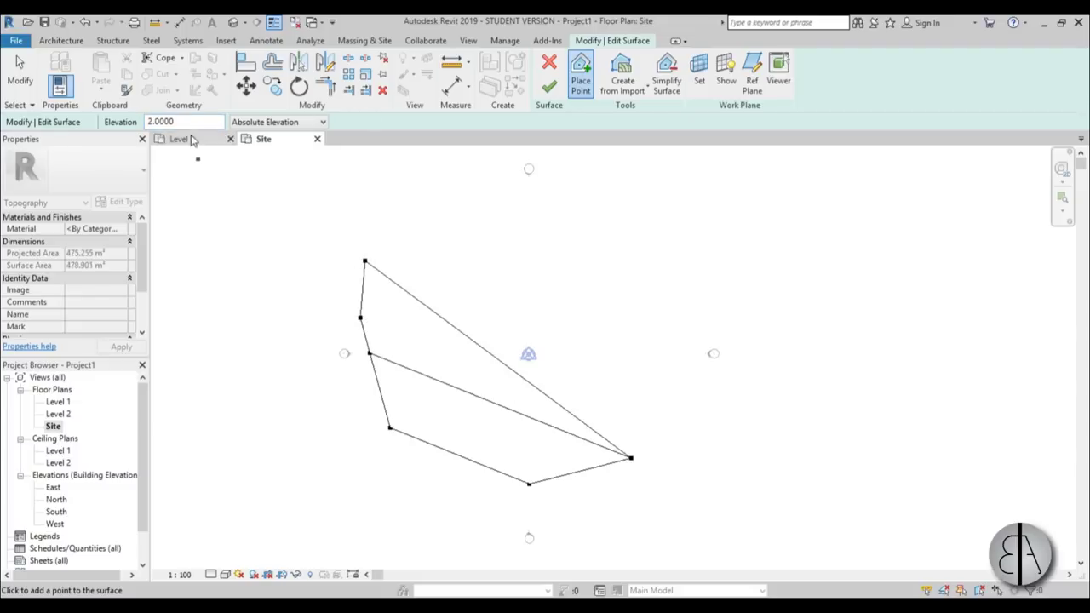
- Add pairs of toposurface points at elevations 3 and 5 m, then stop placing points
double_click(189, 122)
type("3")
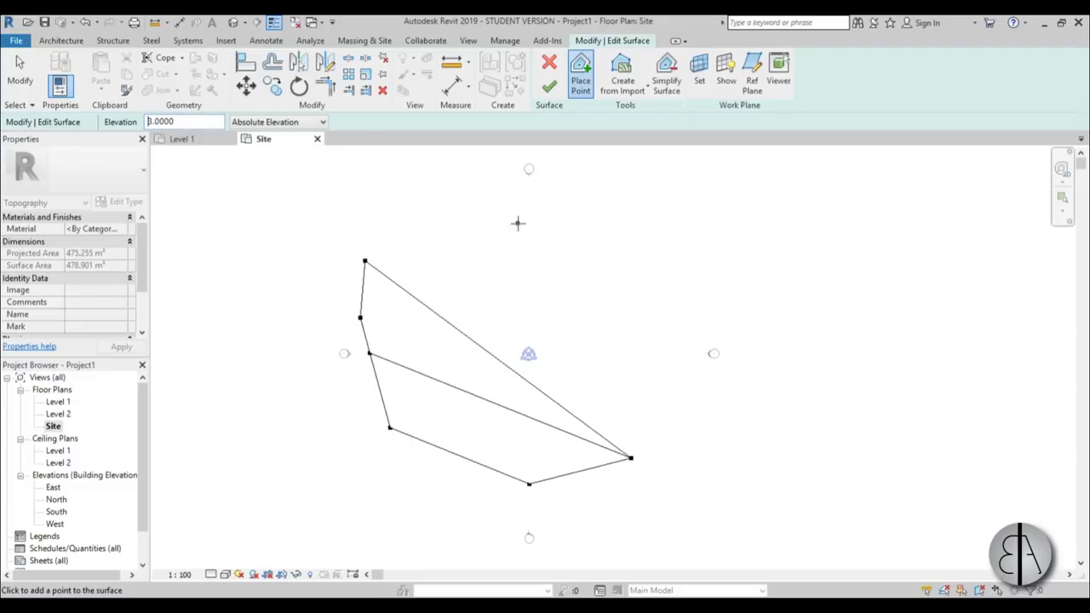
left_click(451, 198)
left_click(693, 378)
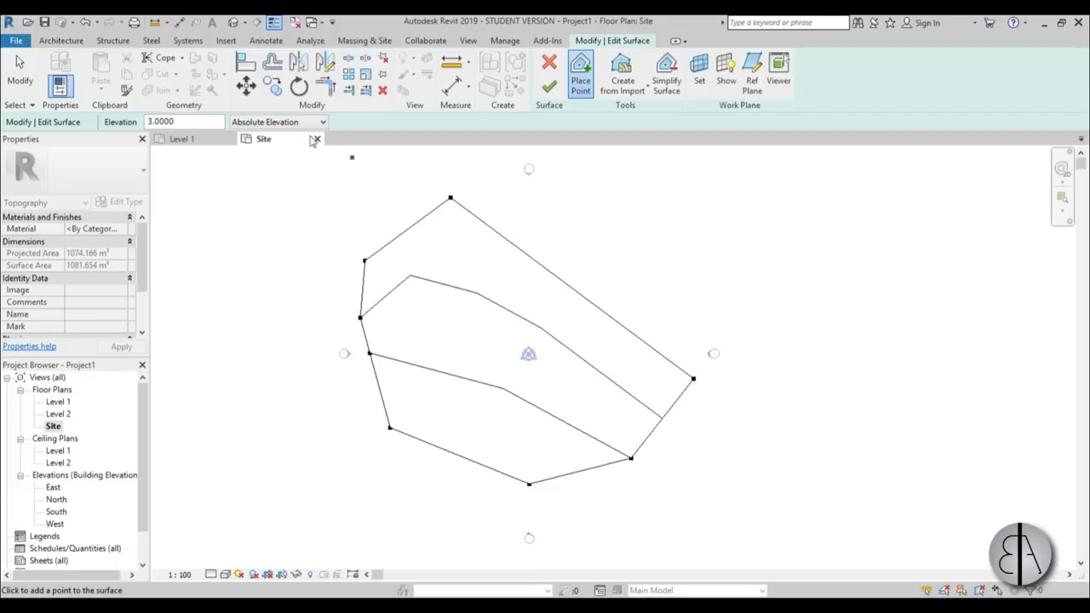
double_click(189, 122)
type("5")
left_click(615, 207)
left_click(695, 246)
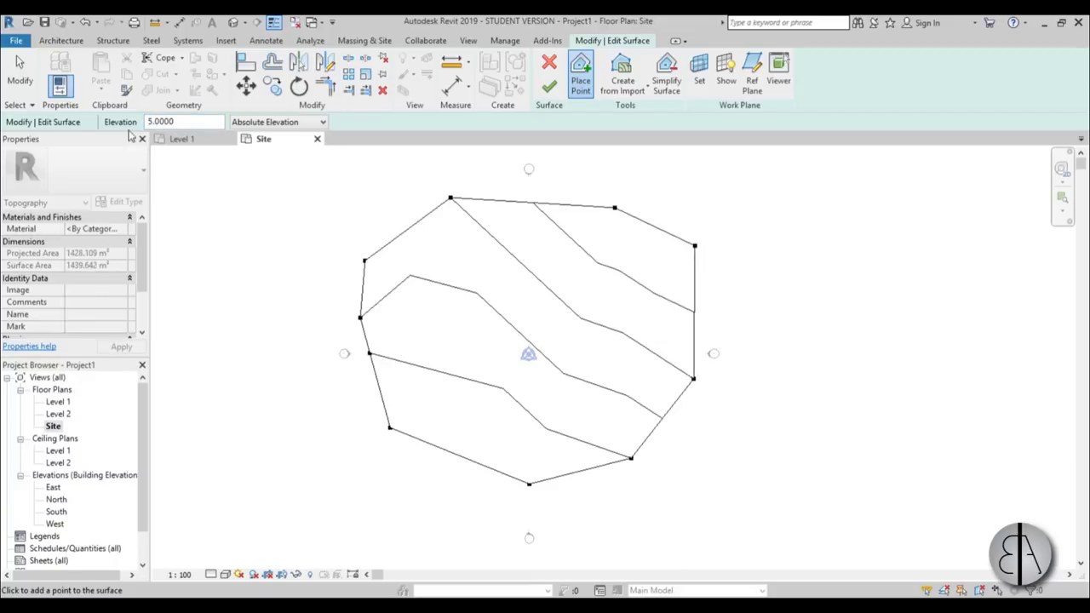
left_click(13, 79)
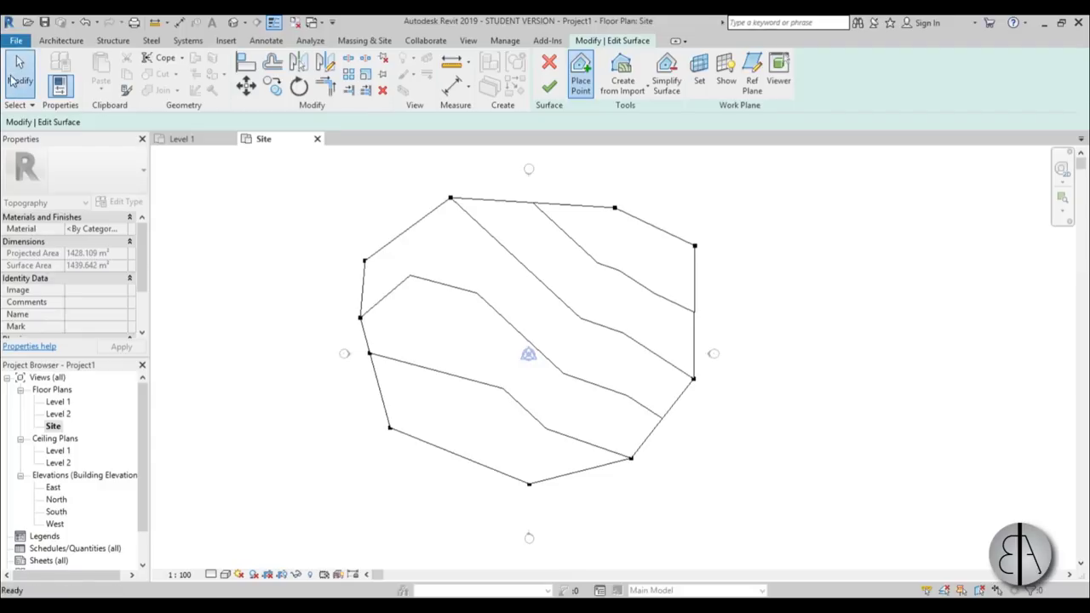
- Finish the toposurface and orbit it in the default 3D view
left_click(549, 86)
left_click_drag(616, 208, 623, 207)
left_click(233, 22)
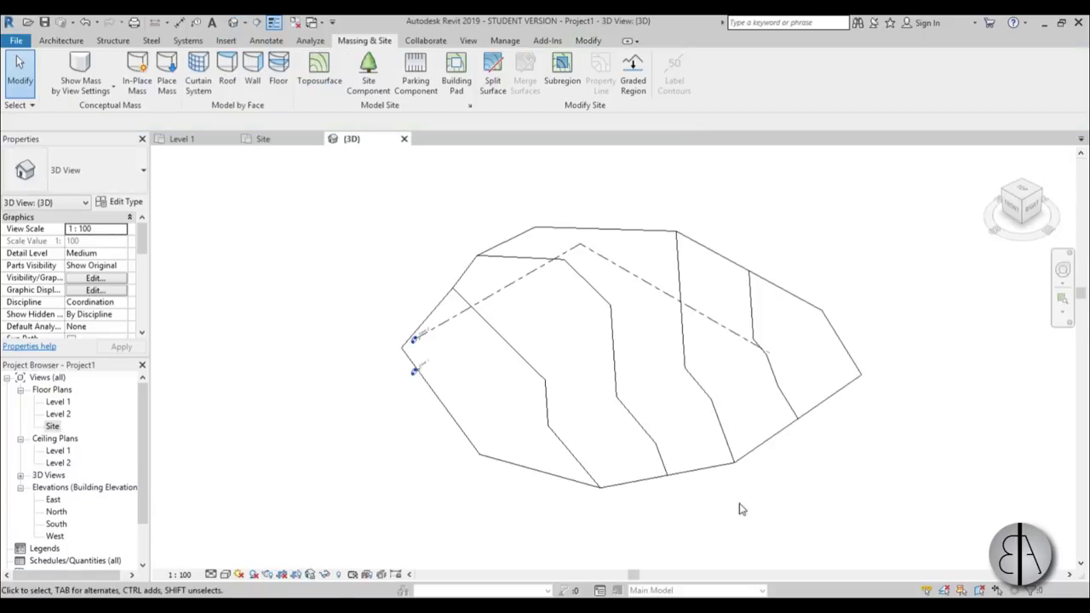
middle_click_drag(742, 508, 486, 359, "shift")
scroll(506, 370, "up", 2)
scroll(369, 309, "up", 2)
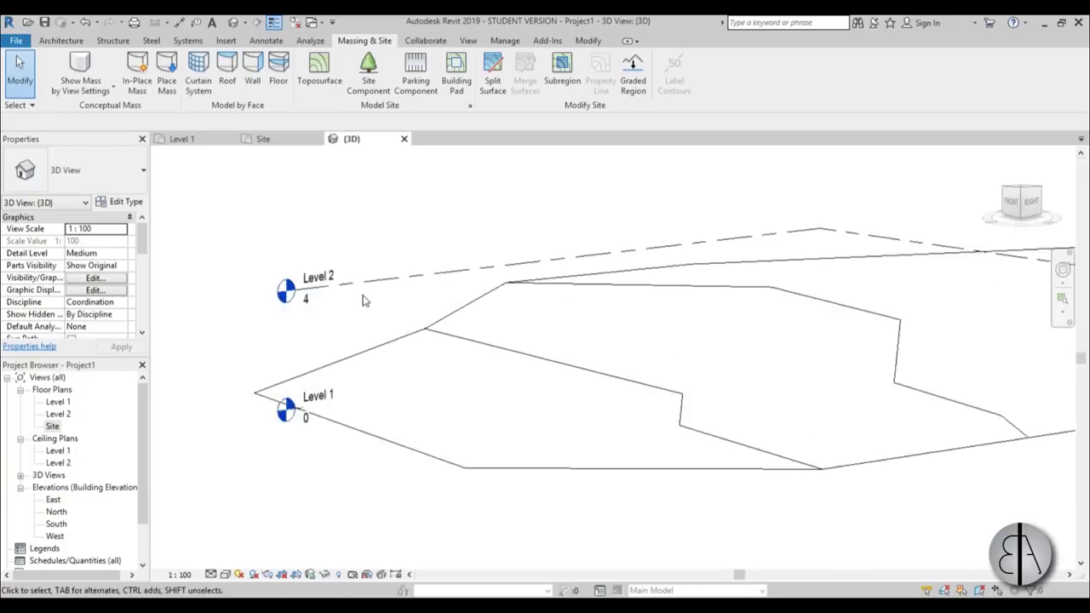
- Select Level 2 and orbit around the toposurface to check its height
left_click(360, 287)
scroll(341, 246, "down", 2)
middle_click_drag(341, 246, 367, 311, "shift")
scroll(304, 266, "up", 3)
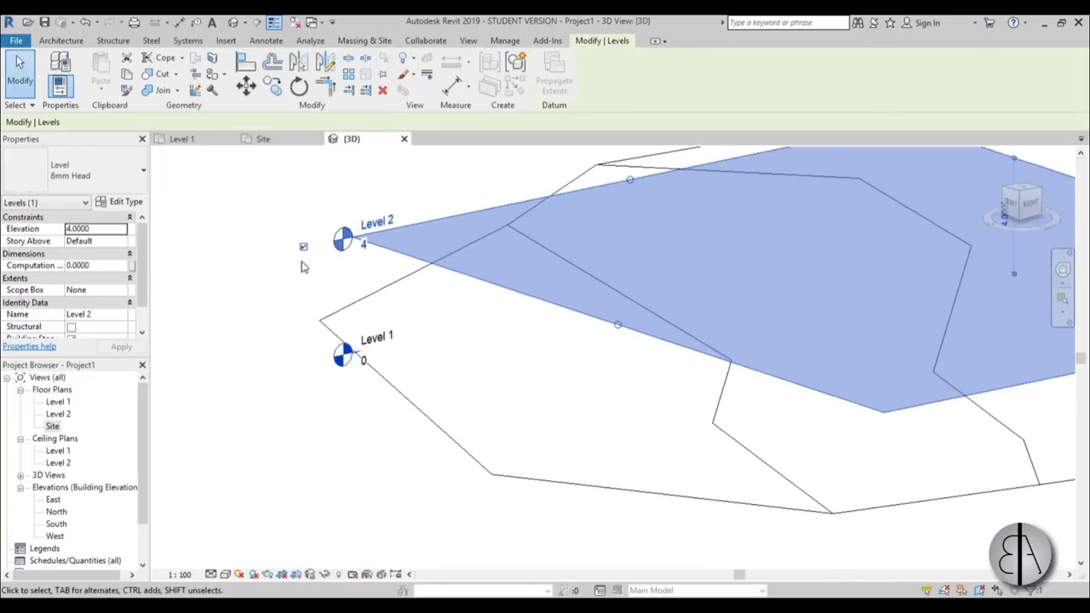
key("Escape")
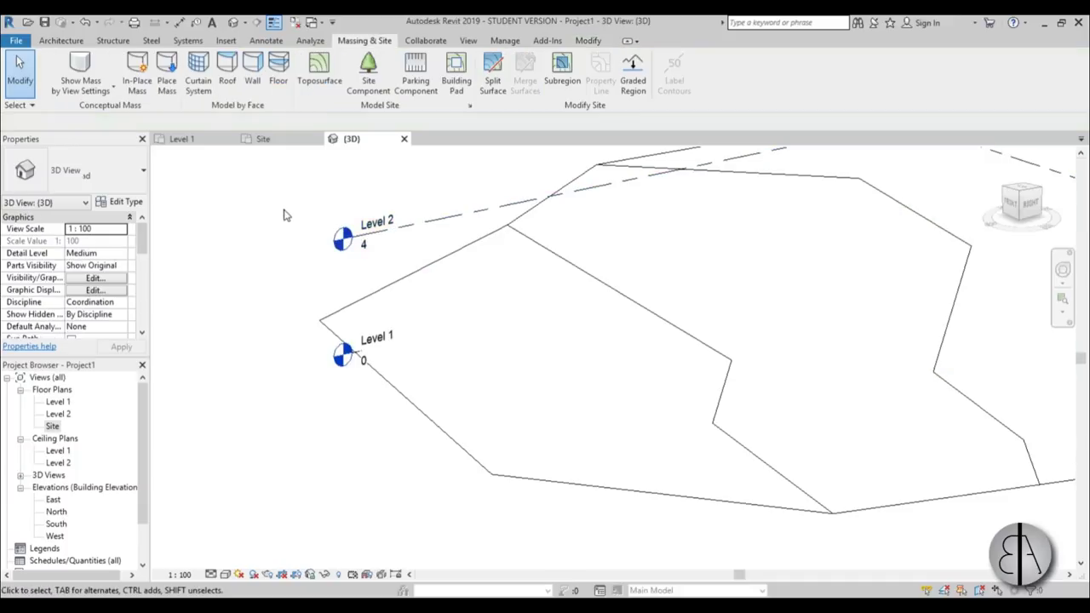
- Open the Level 2 and Level 1 plans, then return to 3D to inspect the toposurface
double_click(342, 241)
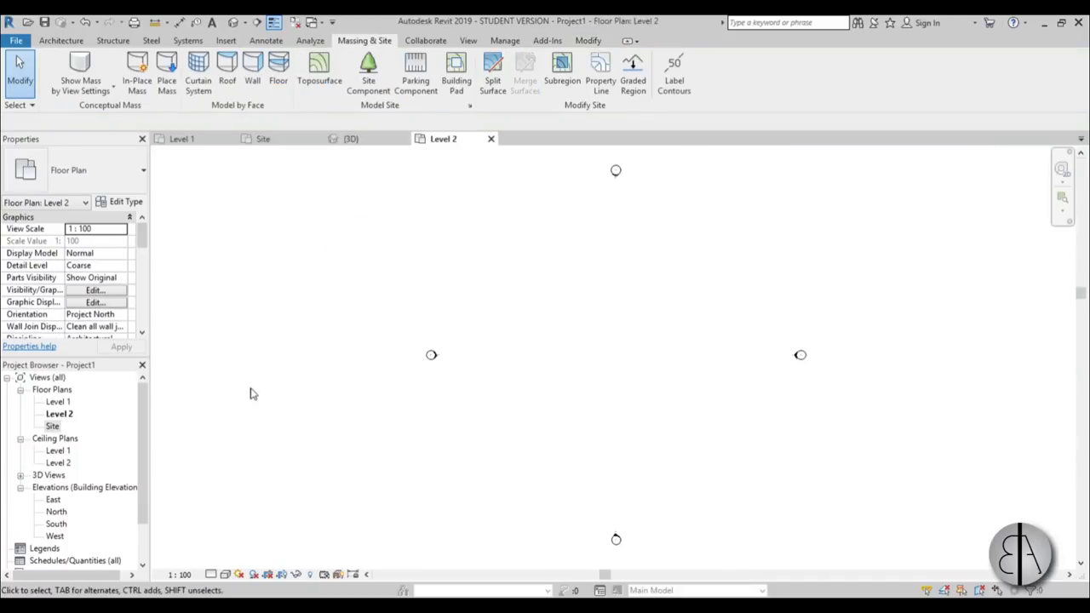
double_click(57, 401)
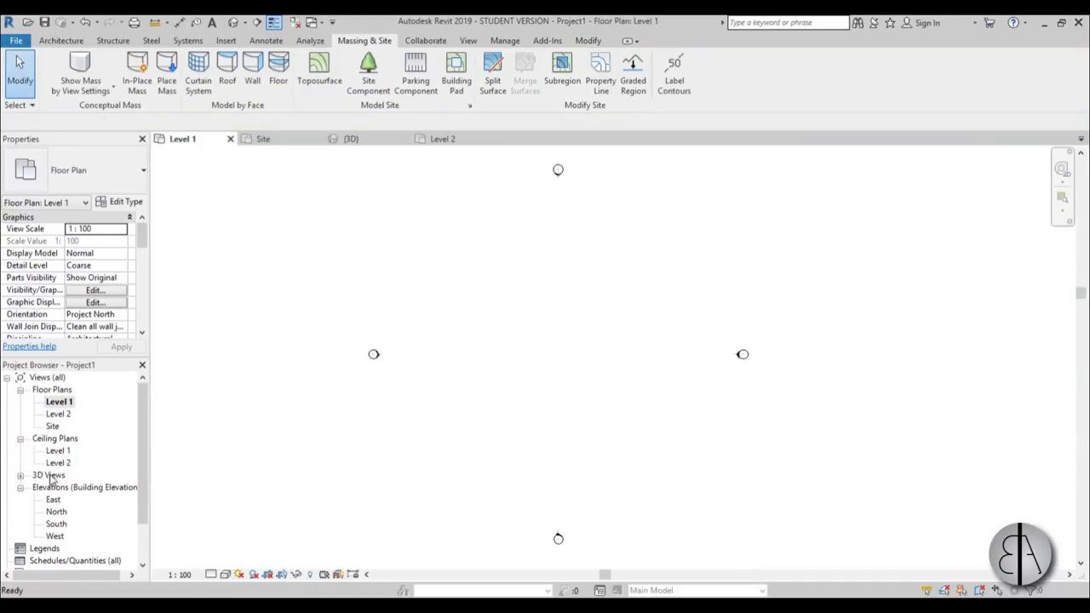
left_click(20, 475)
double_click(53, 488)
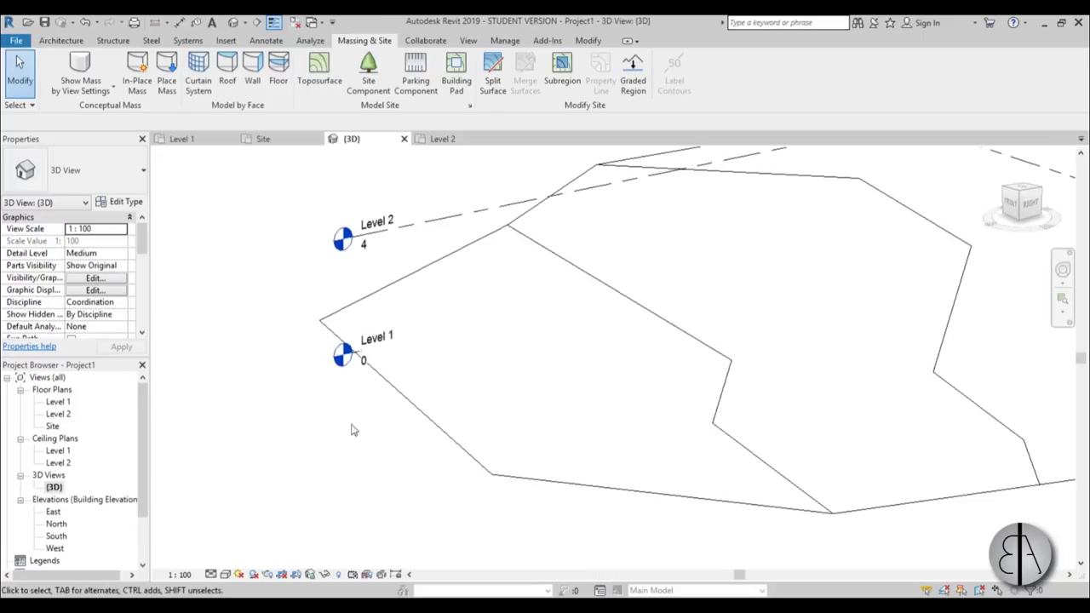
middle_click_drag(379, 394, 513, 437, "shift")
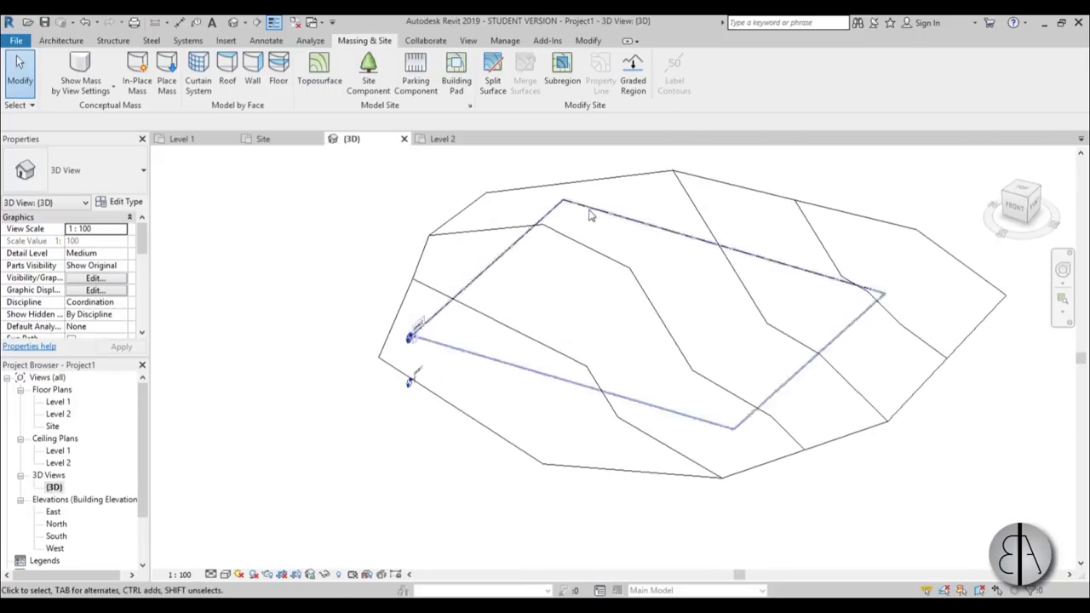
left_click(661, 236)
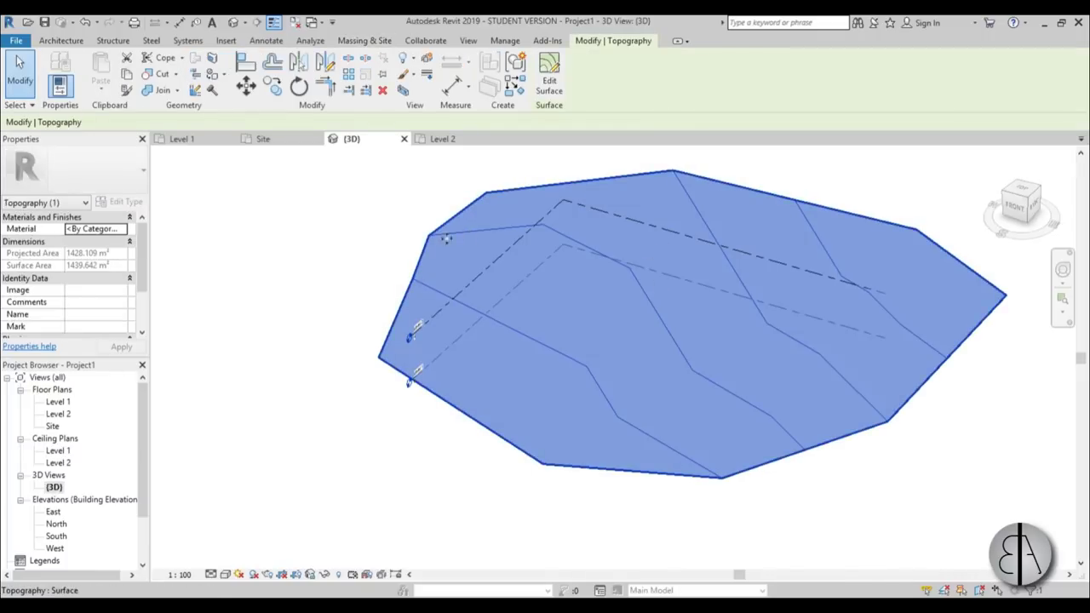
left_click(380, 247)
middle_click_drag(390, 268, 294, 299)
- On the Site plan, sketch a closed six-corner railing path loop across the toposurface
double_click(54, 426)
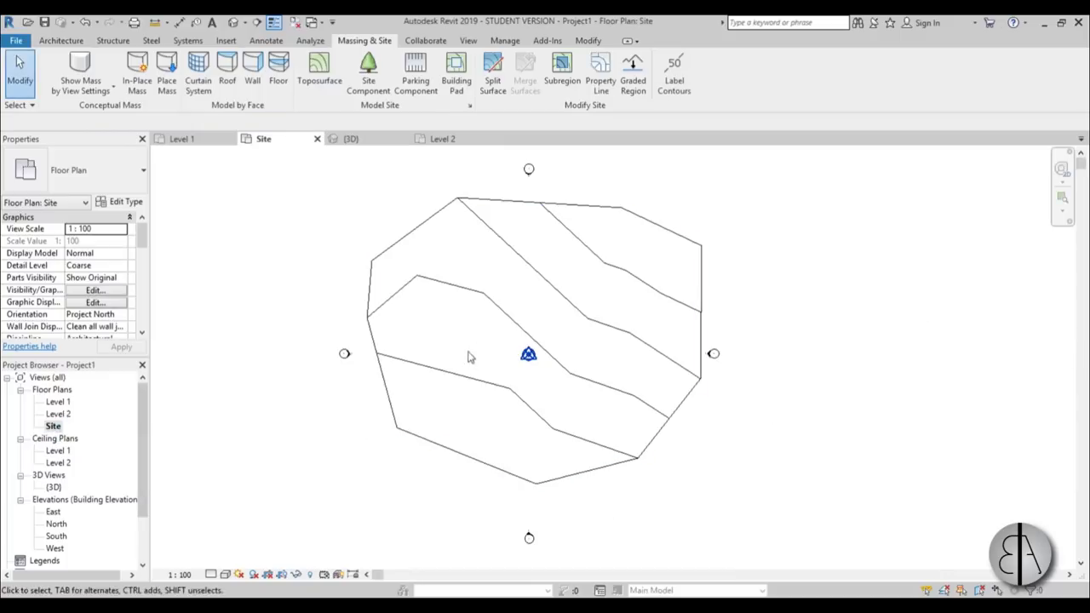
left_click(60, 42)
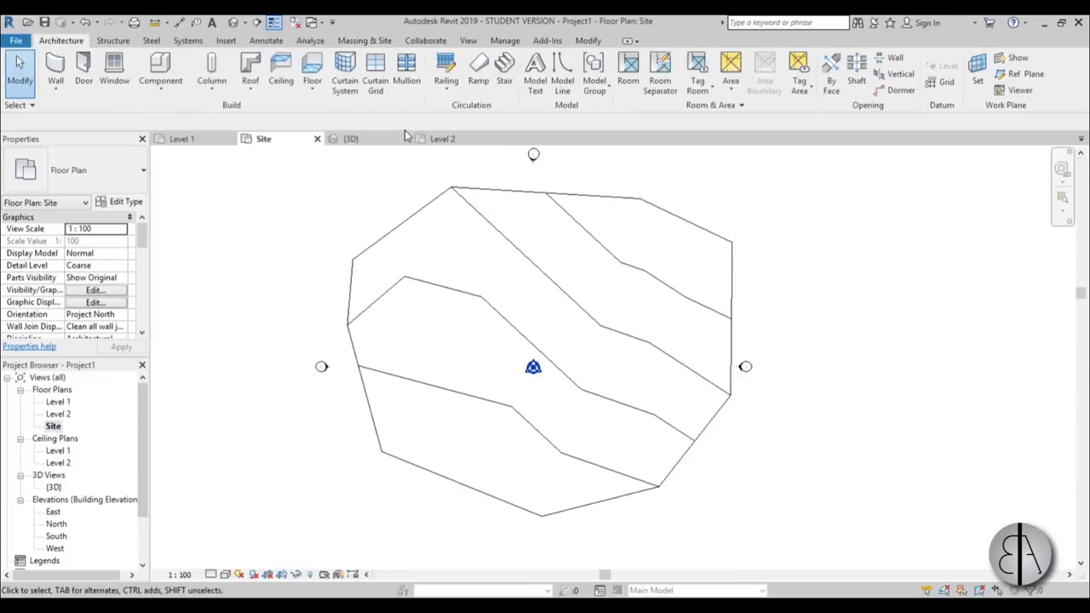
left_click(445, 68)
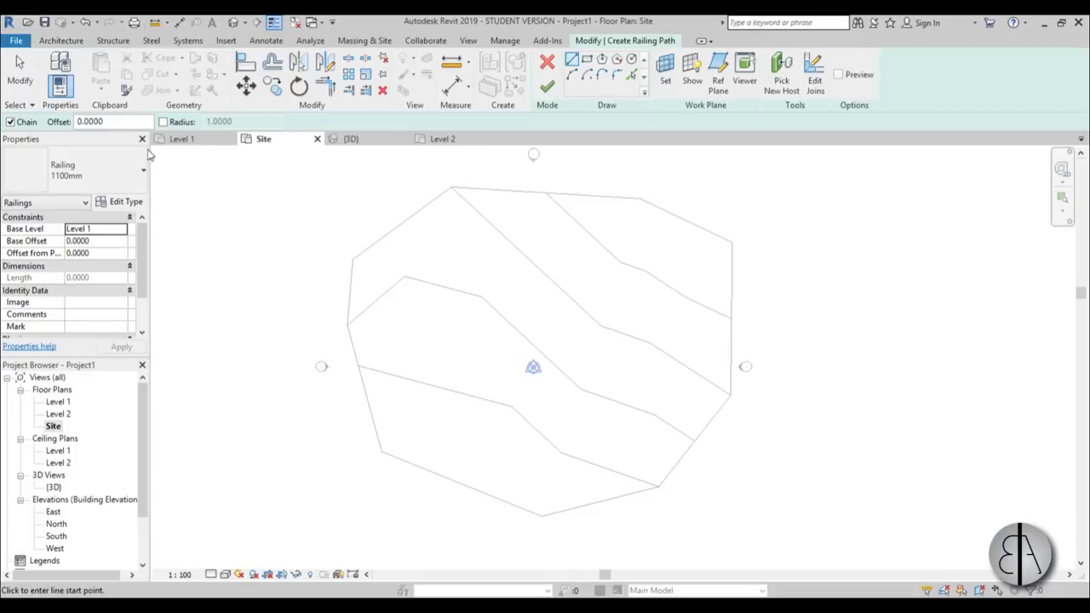
left_click(420, 418)
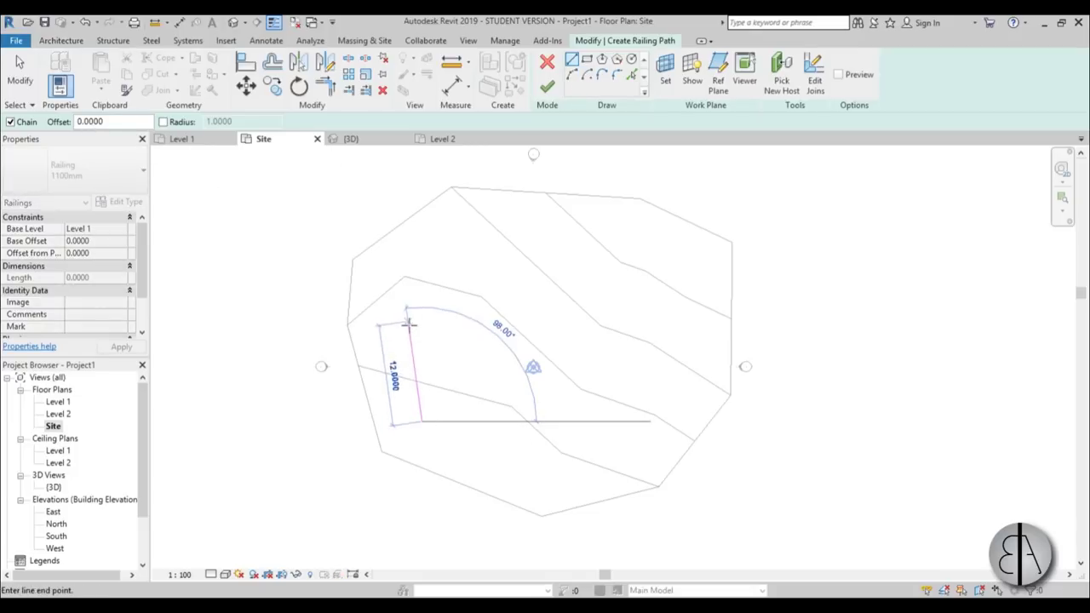
left_click(408, 322)
left_click(467, 264)
left_click(669, 269)
left_click(669, 387)
left_click(575, 467)
left_click(421, 418)
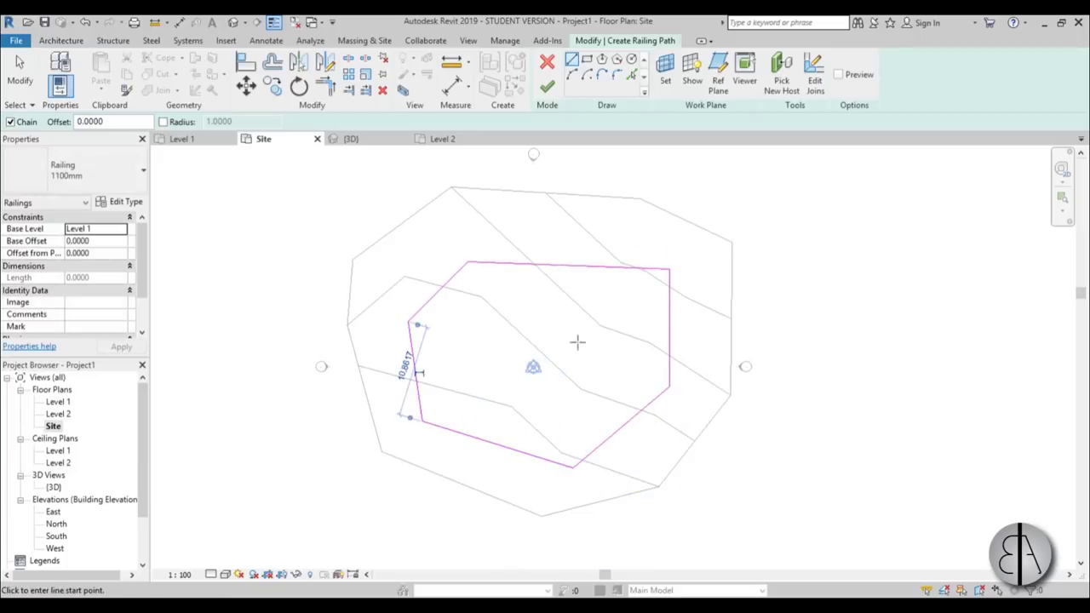
- Finish the 1100mm railing and view it on the slope in 3D
left_click(20, 72)
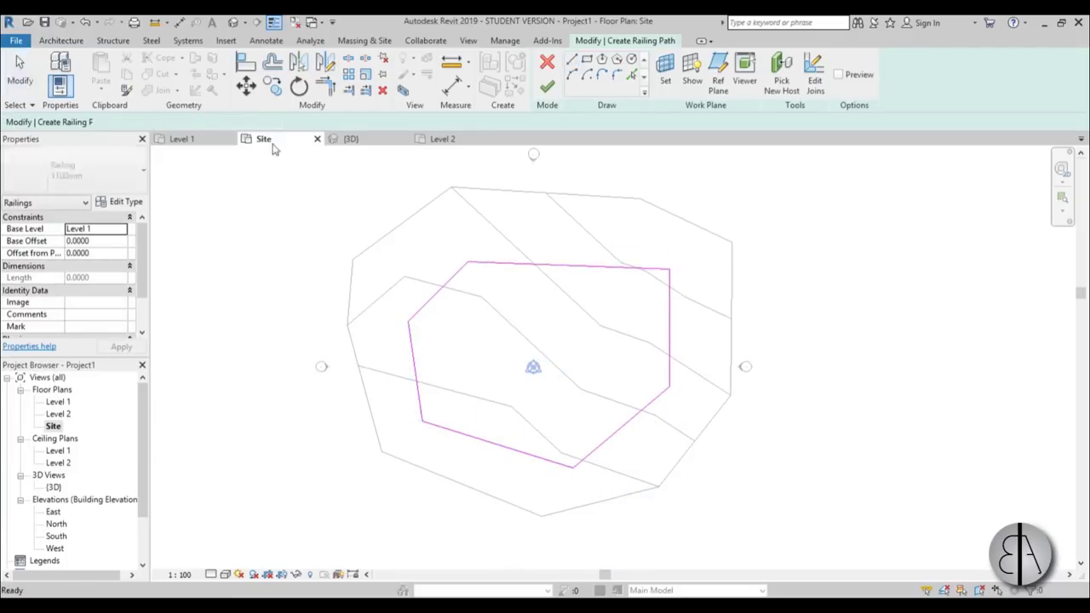
left_click(547, 88)
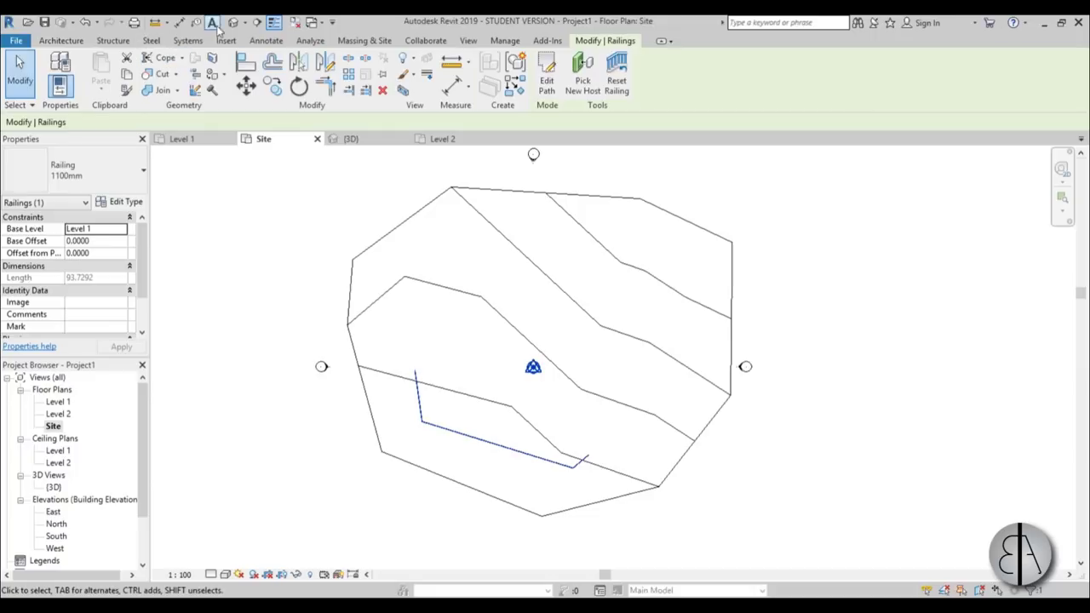
left_click(350, 138)
mouse_move(553, 400)
middle_mouse_down("shift")
mouse_move(596, 407)
mouse_move(529, 460)
mouse_move(401, 438)
mouse_move(580, 468)
mouse_move(627, 524)
mouse_move(638, 499)
mouse_move(563, 426)
middle_mouse_up("shift")
- Rehost the railing onto the sloped toposurface
left_click(460, 413)
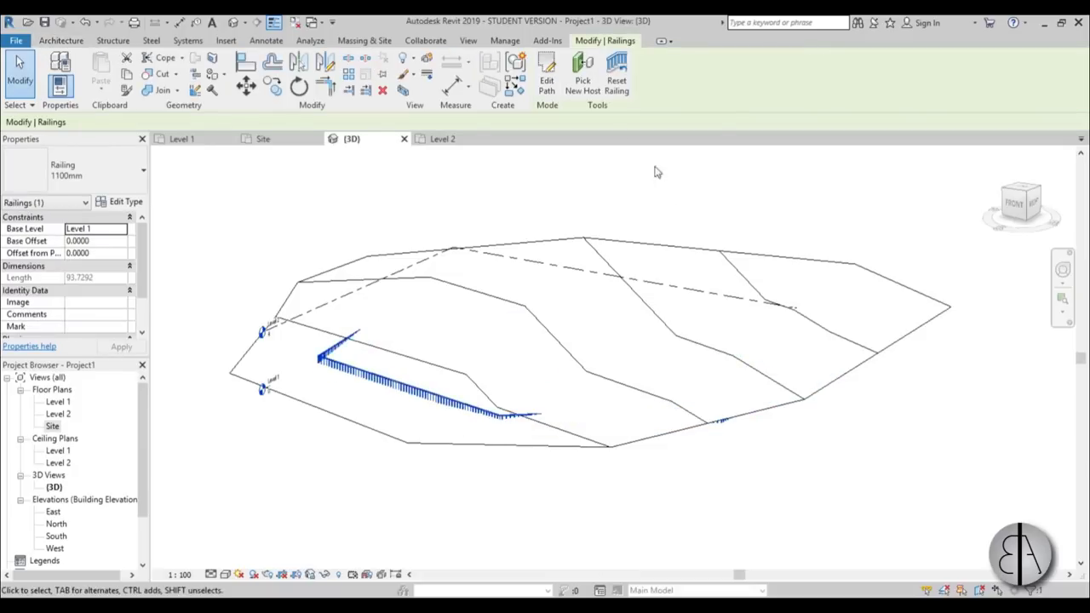
left_click(585, 85)
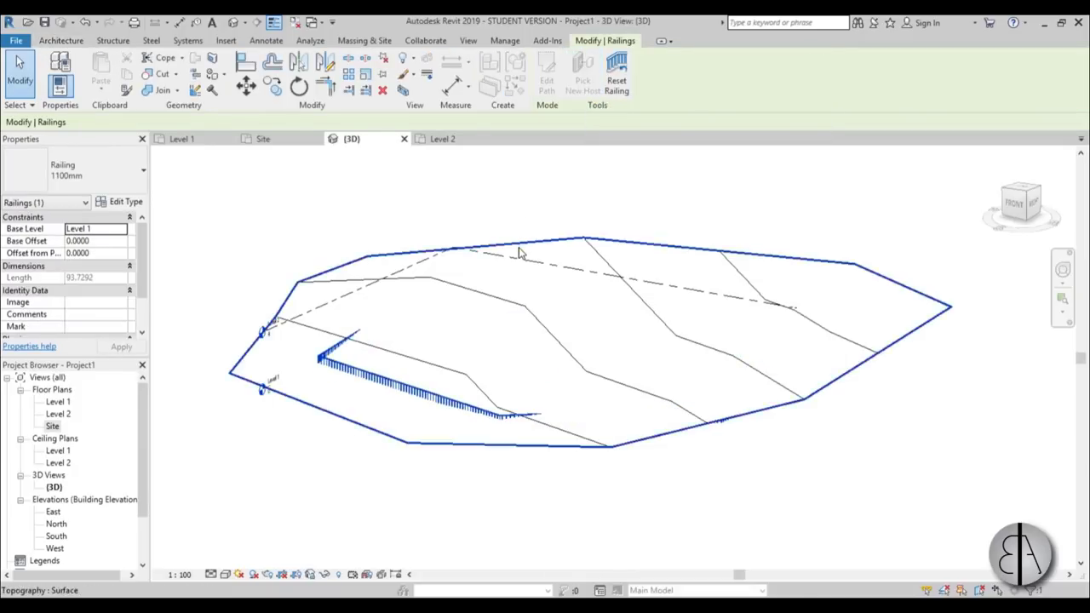
left_click(434, 249)
middle_click_drag(654, 375, 707, 438, "shift")
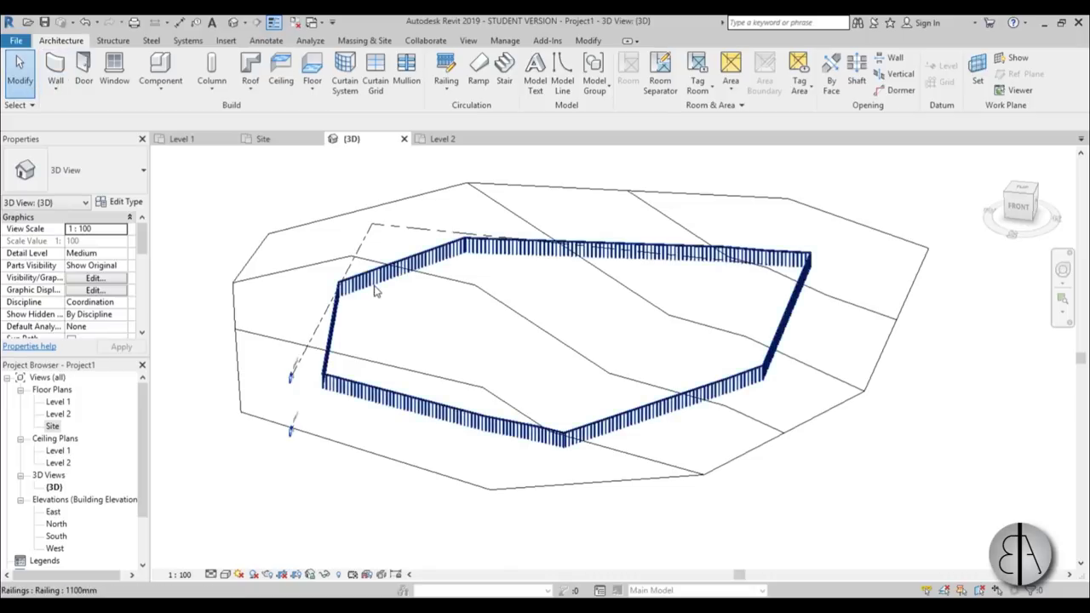
- Change the railing to the 900mm Pipe type
left_click(332, 332)
left_click(101, 173)
left_click(72, 253)
left_click(530, 350)
scroll(508, 288, "up", 5)
left_click(453, 230)
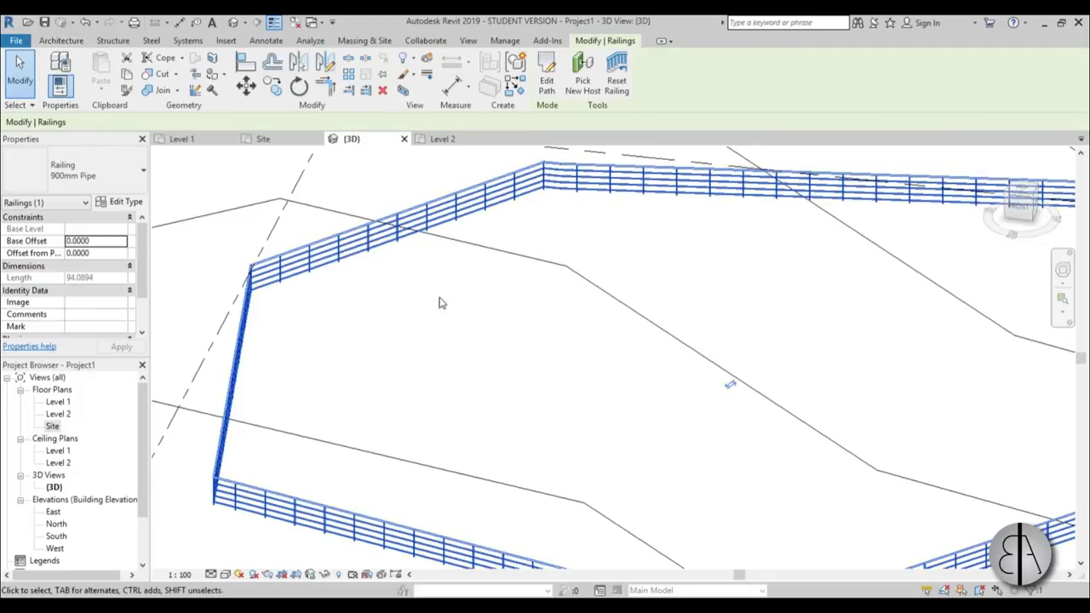
- Zoom and pan the 3D view to inspect and centre the pipe railing loop
scroll(423, 296, "down", 5)
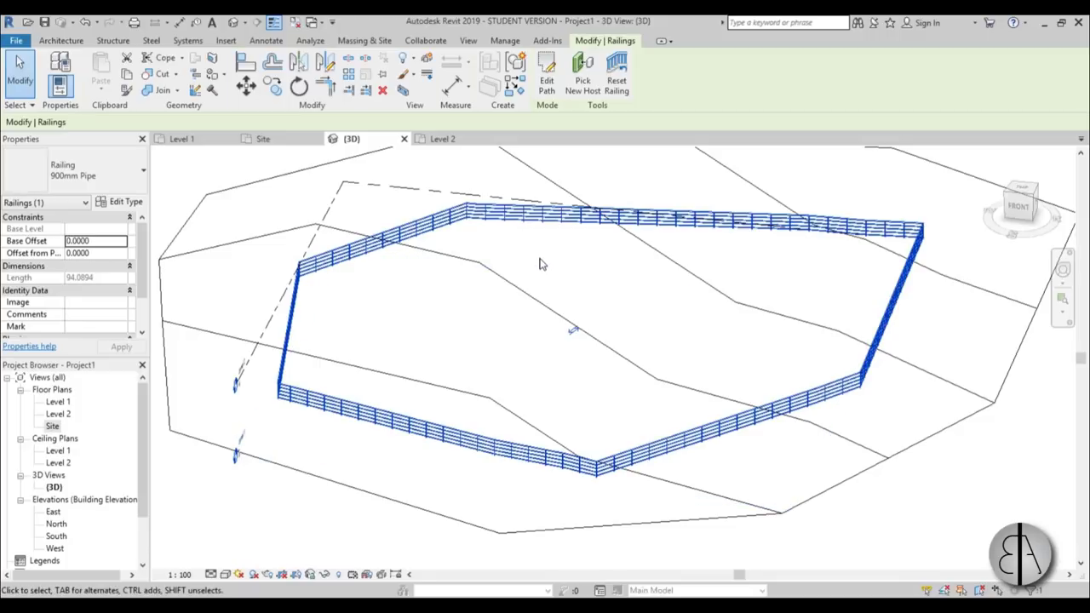
scroll(491, 252, "up", 6)
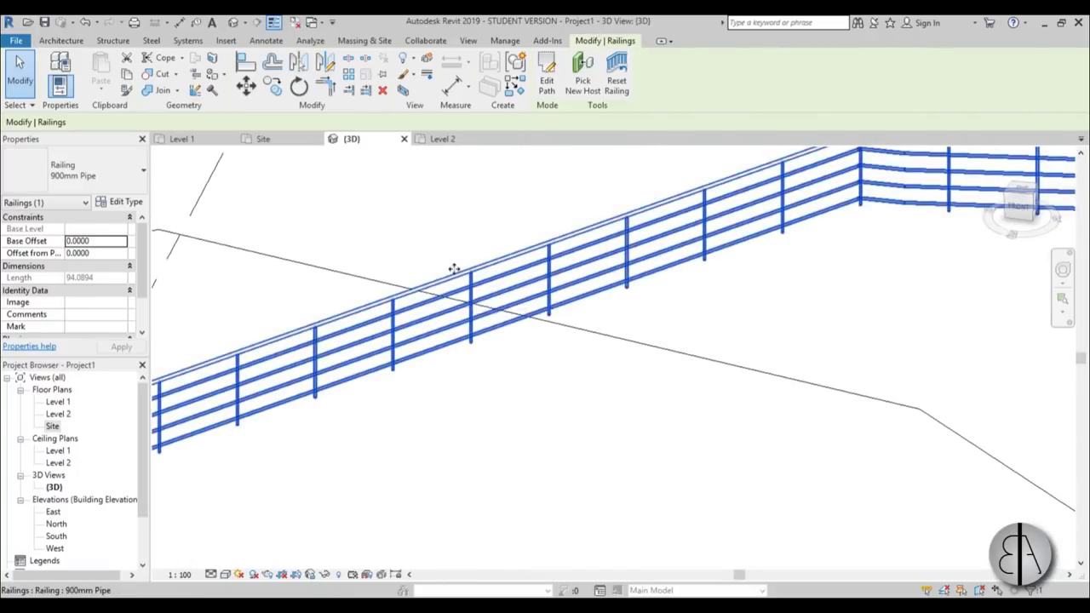
scroll(385, 315, "up", 3)
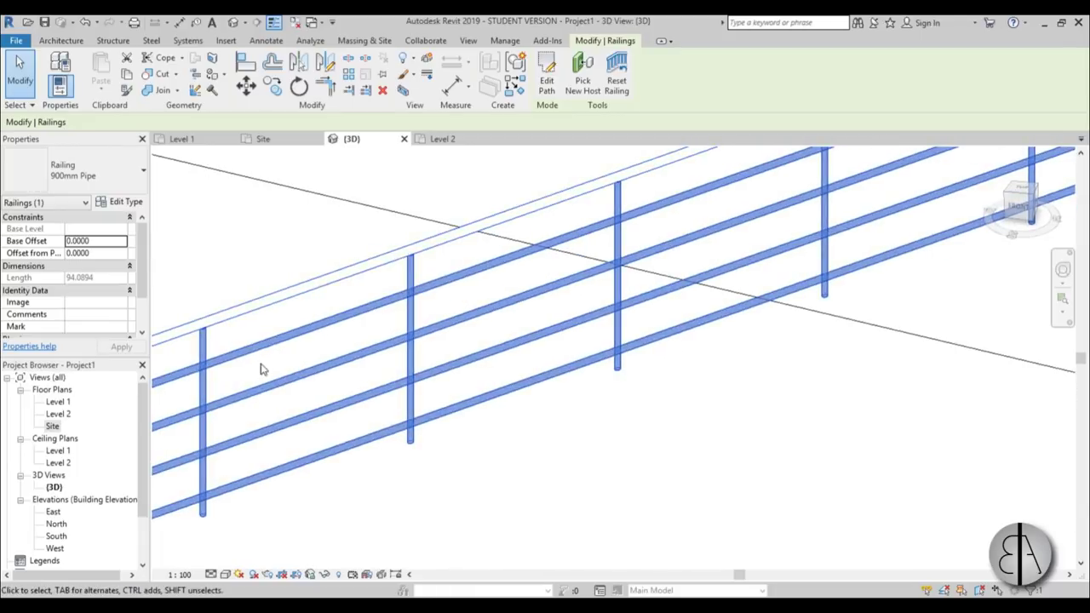
middle_click_drag(397, 362, 403, 340)
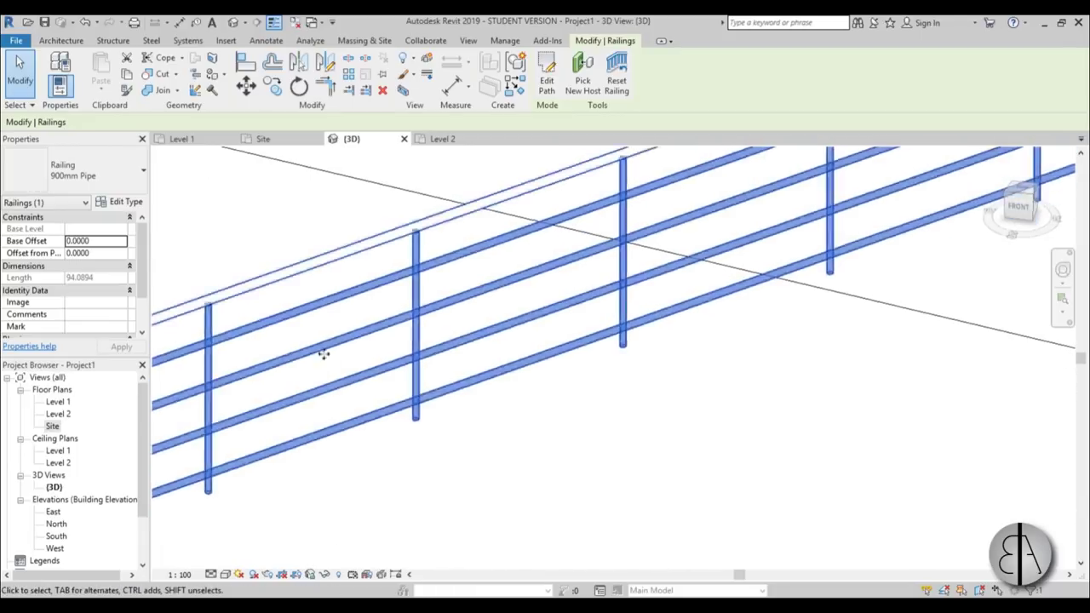
scroll(324, 355, "up", 4)
scroll(343, 338, "down", 3)
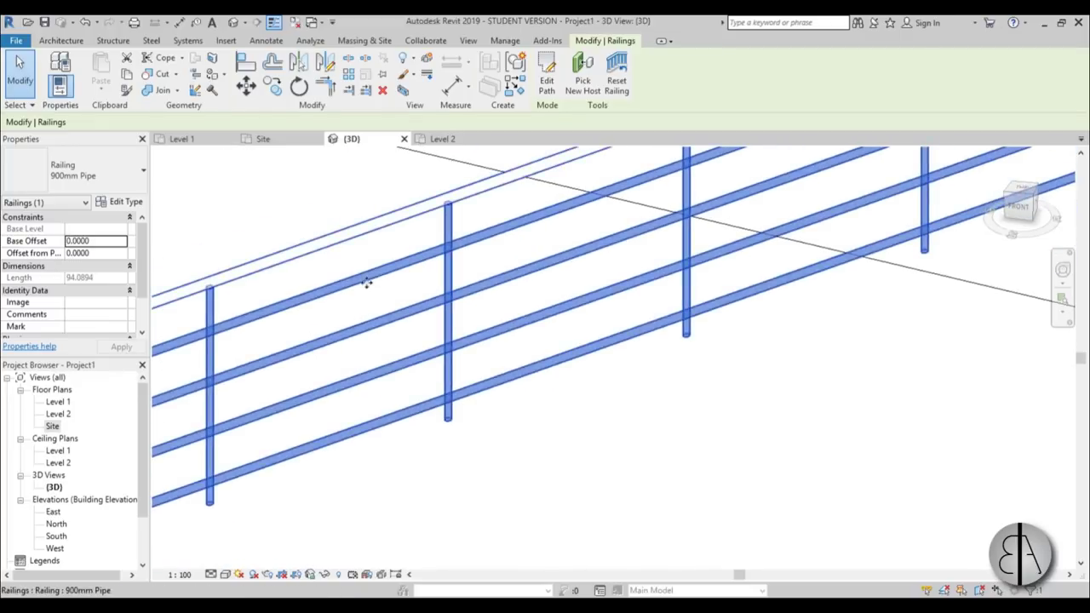
scroll(389, 292, "down", 5)
scroll(343, 301, "up", 3)
scroll(402, 358, "down", 4)
scroll(394, 366, "down", 1)
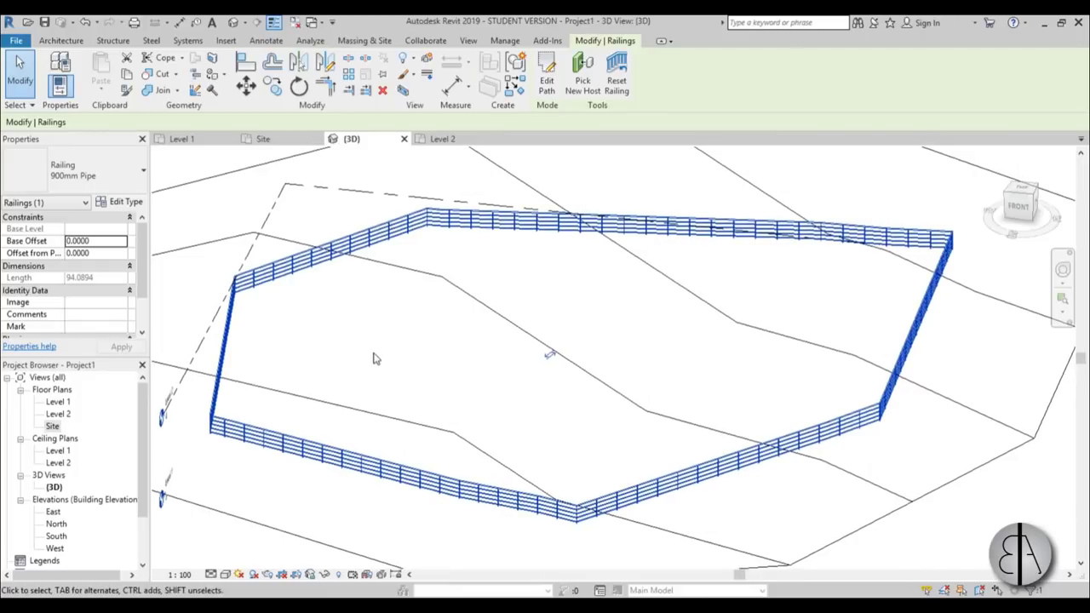
middle_click_drag(377, 340, 372, 341)
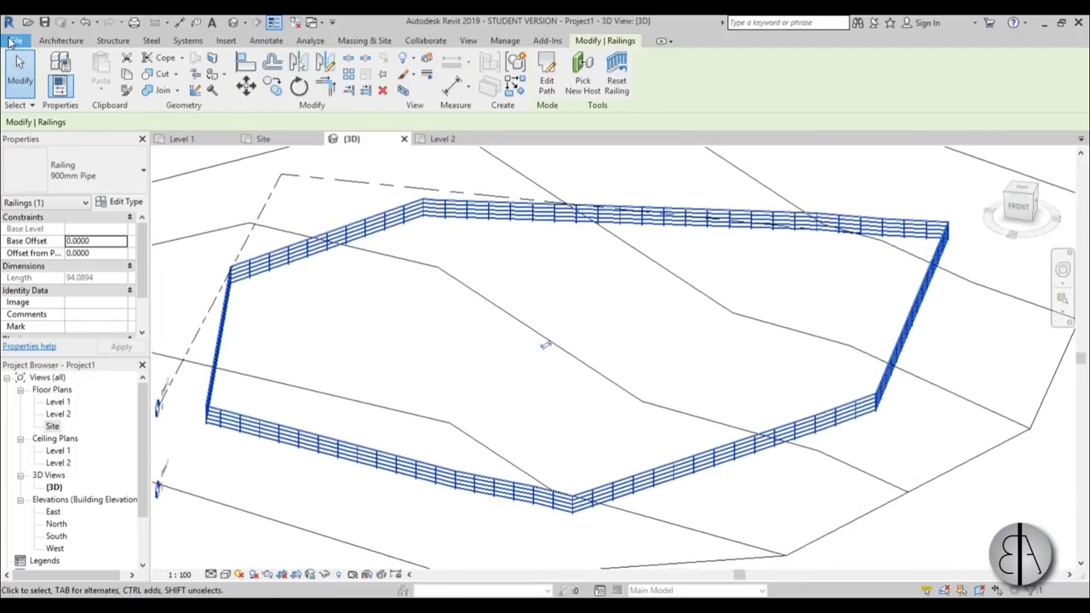
- Create a new family from the English Metric Baluster.rft template
left_click(14, 41)
mouse_move(86, 101)
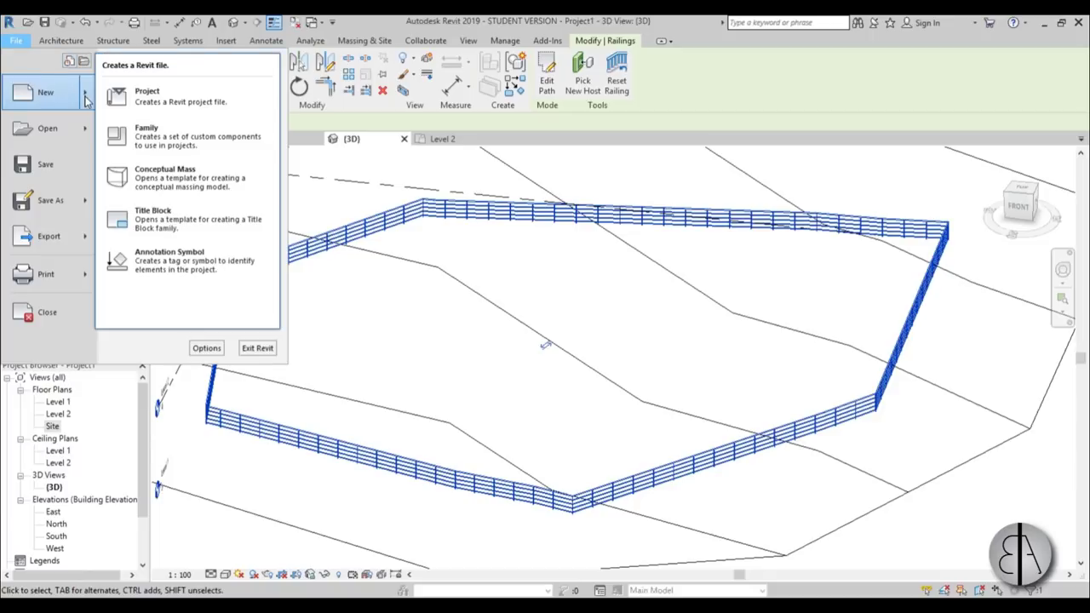
left_click(148, 138)
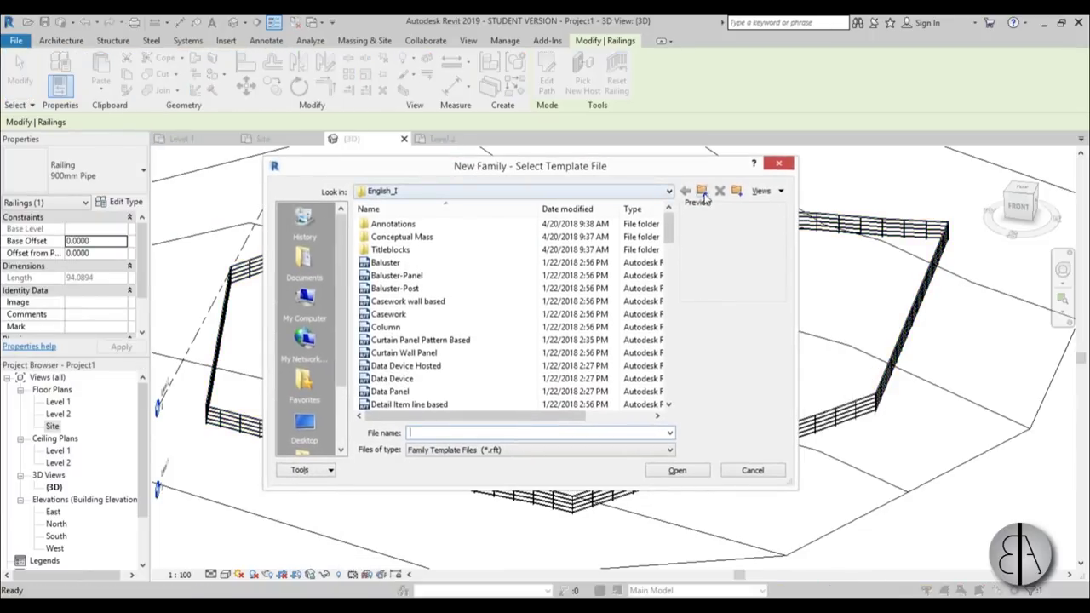
left_click(702, 192)
double_click(377, 250)
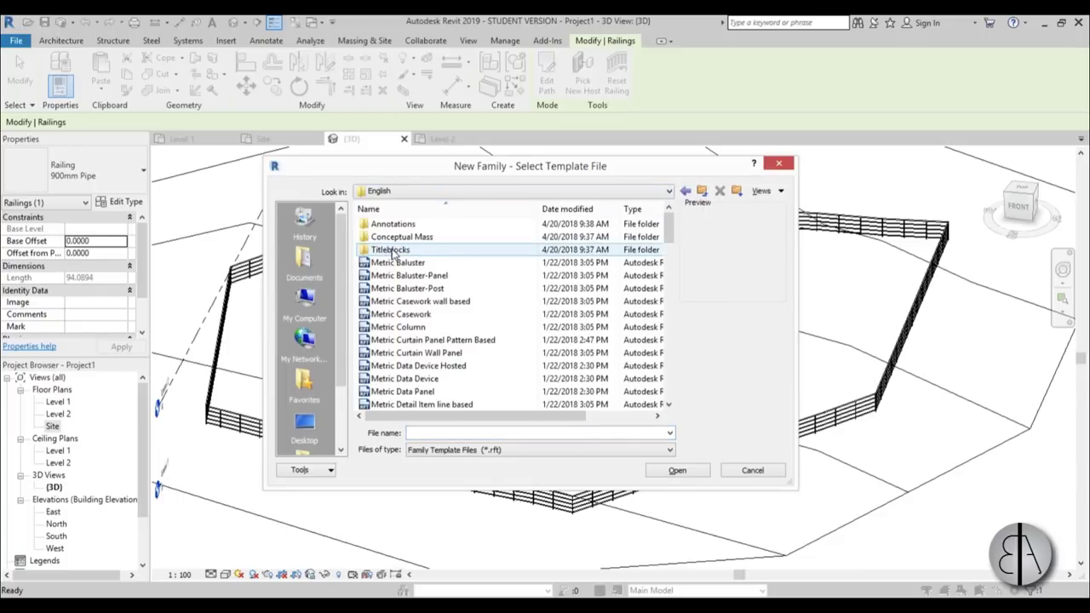
left_click_drag(672, 225, 671, 232)
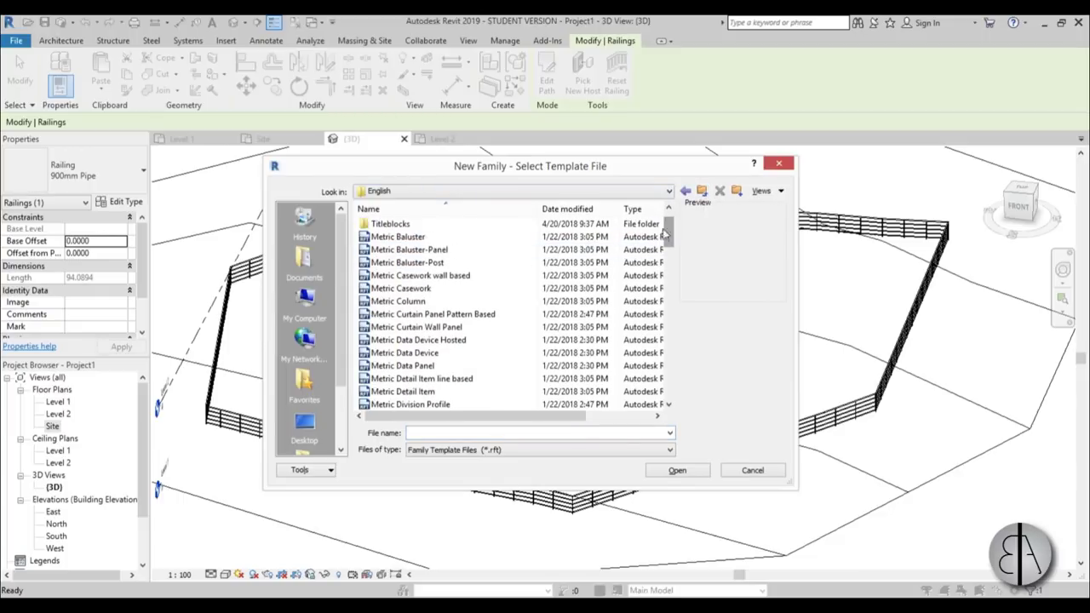
left_click(392, 238)
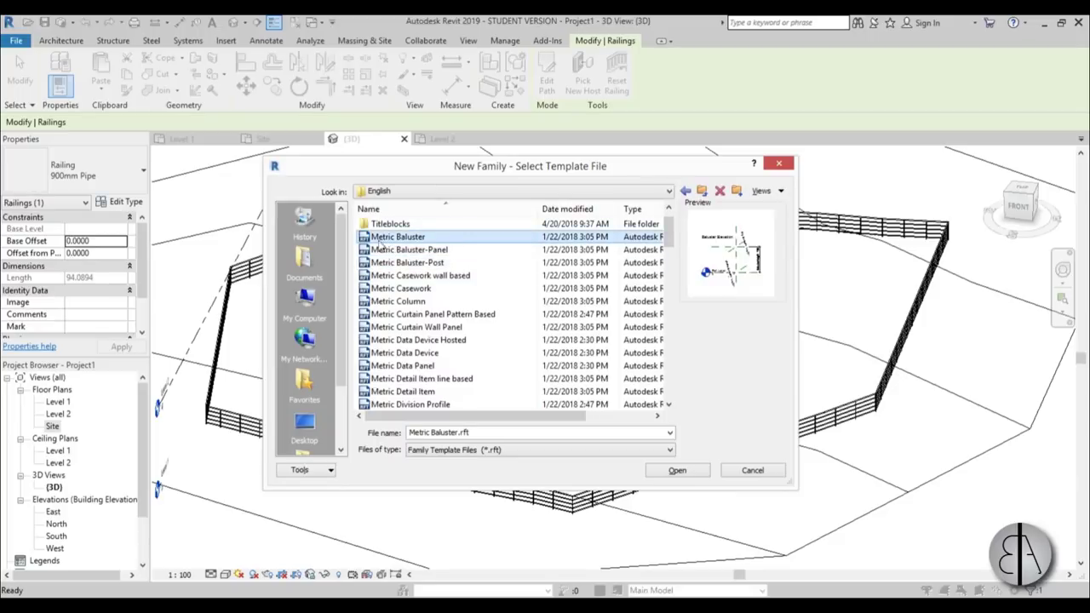
left_click(680, 471)
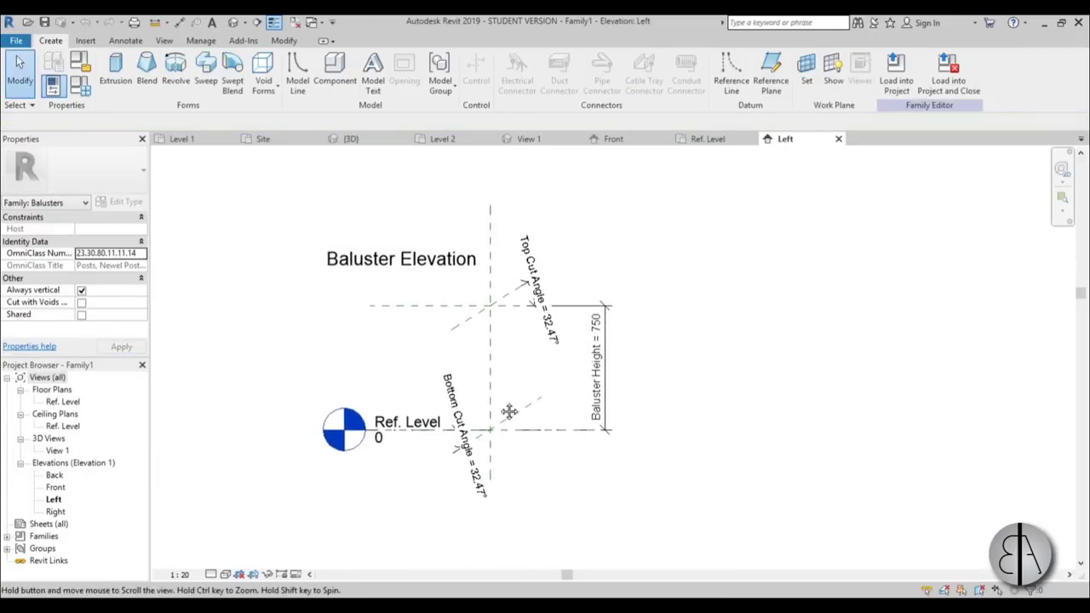
scroll(501, 321, "up", 2)
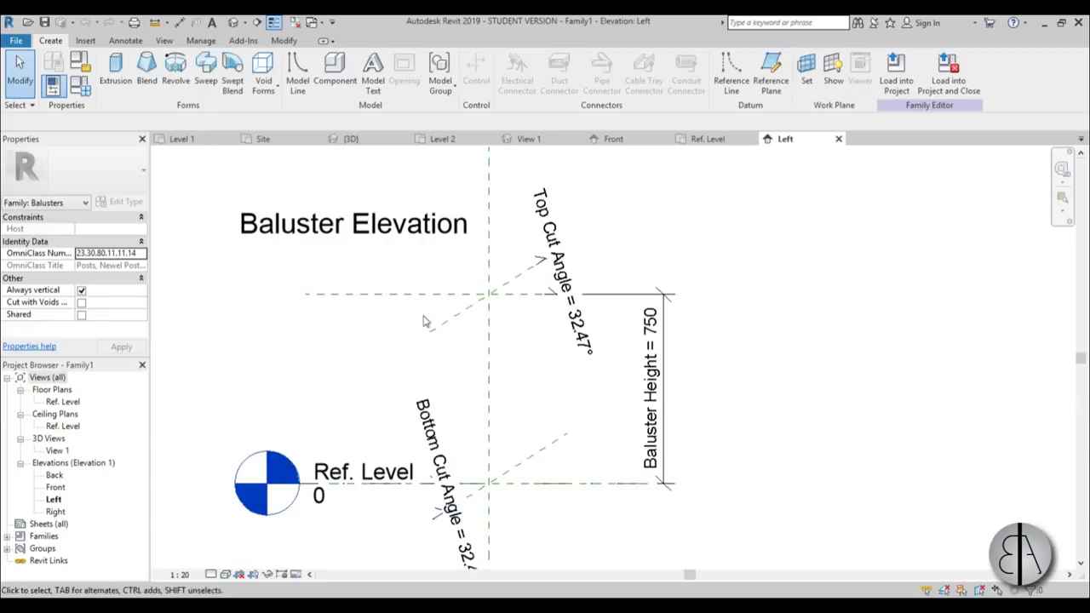
scroll(511, 426, "up", 2)
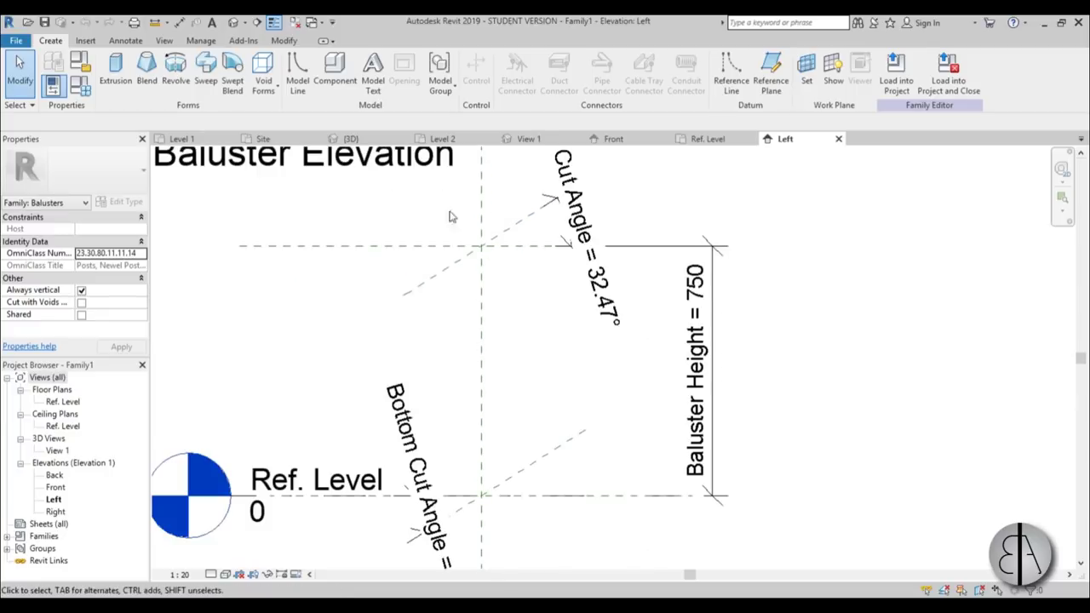
middle_click_drag(440, 203, 477, 281)
mouse_move(404, 333)
middle_mouse_down()
mouse_move(421, 319)
mouse_move(418, 333)
middle_mouse_up()
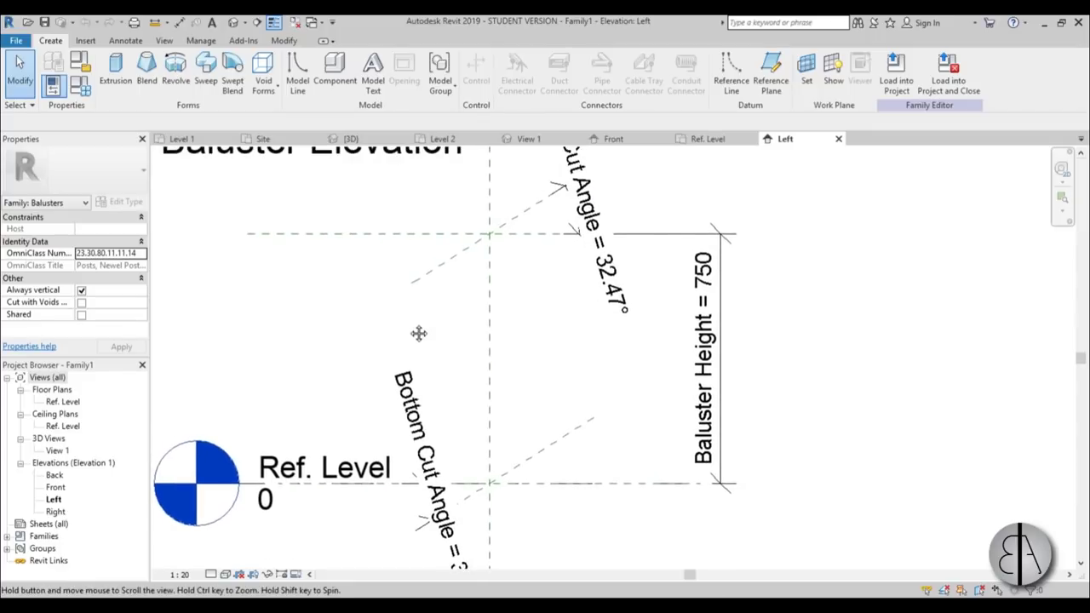
- Start an extrusion on the Center (Left/Right) work plane
left_click(116, 72)
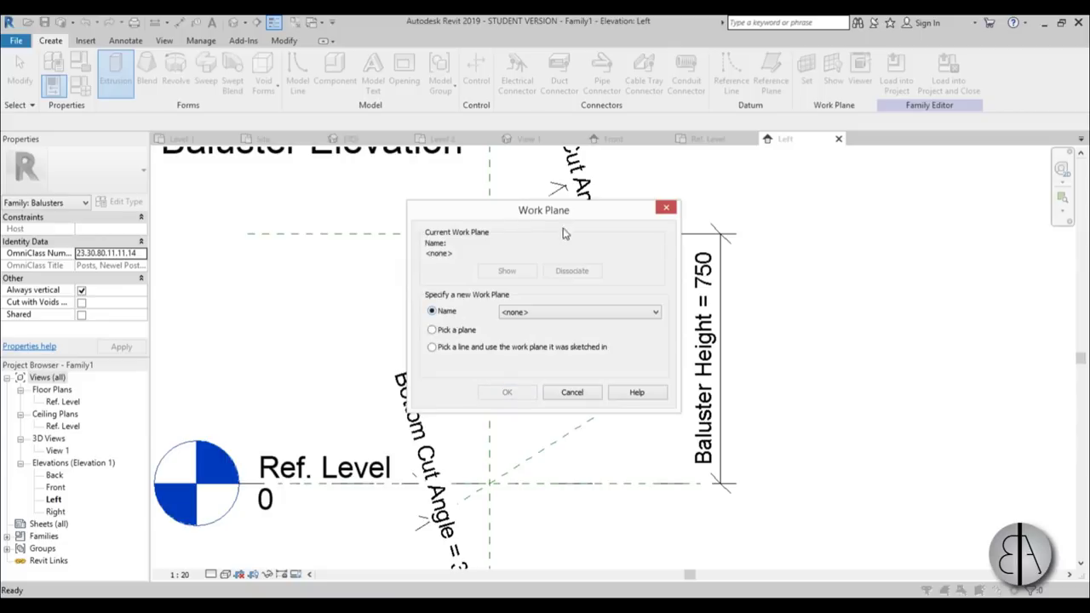
left_click(545, 319)
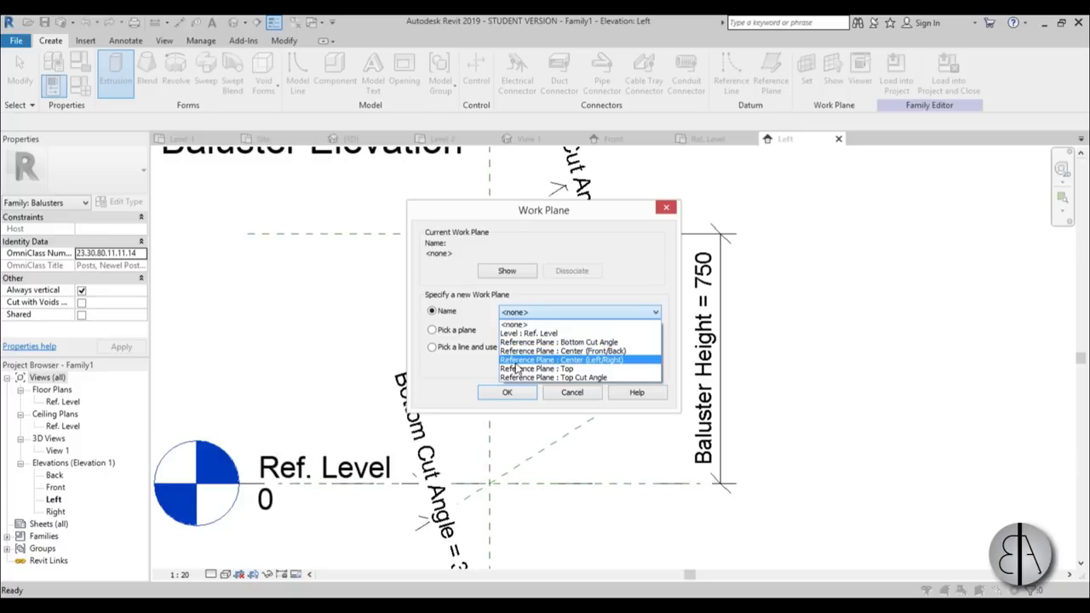
left_click(606, 360)
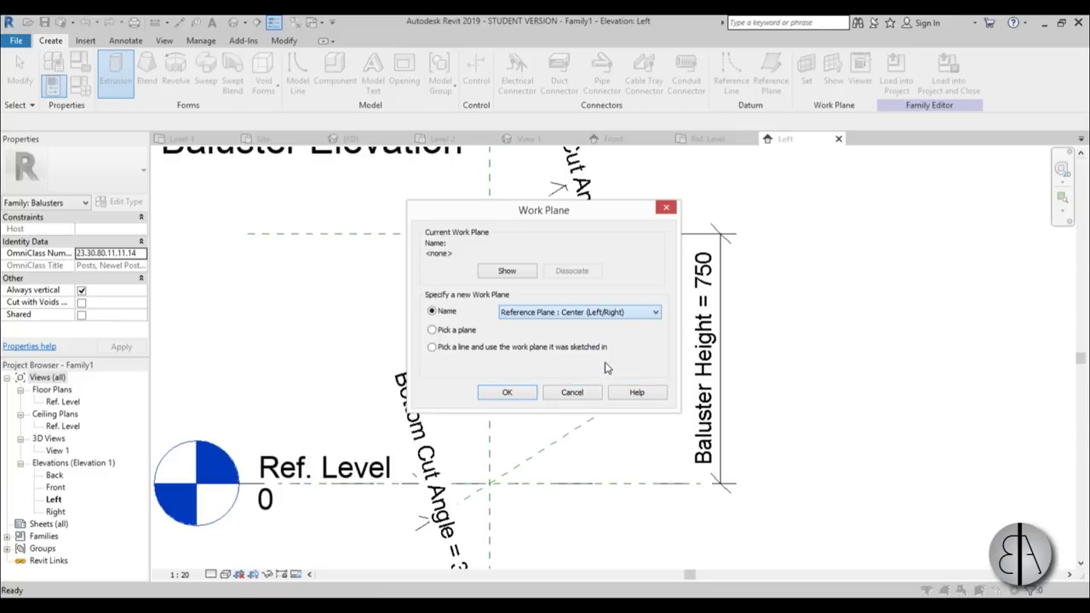
left_click(525, 393)
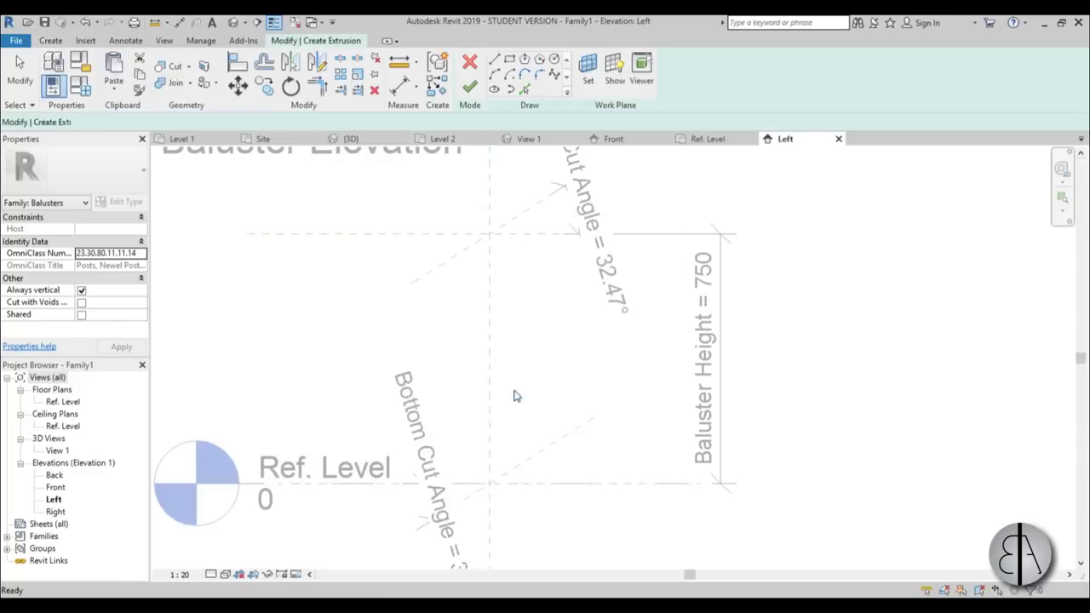
- Sketch a rectangle from the top plane to Ref. Level, locking its top and bottom edges
left_click(511, 63)
left_click(468, 235)
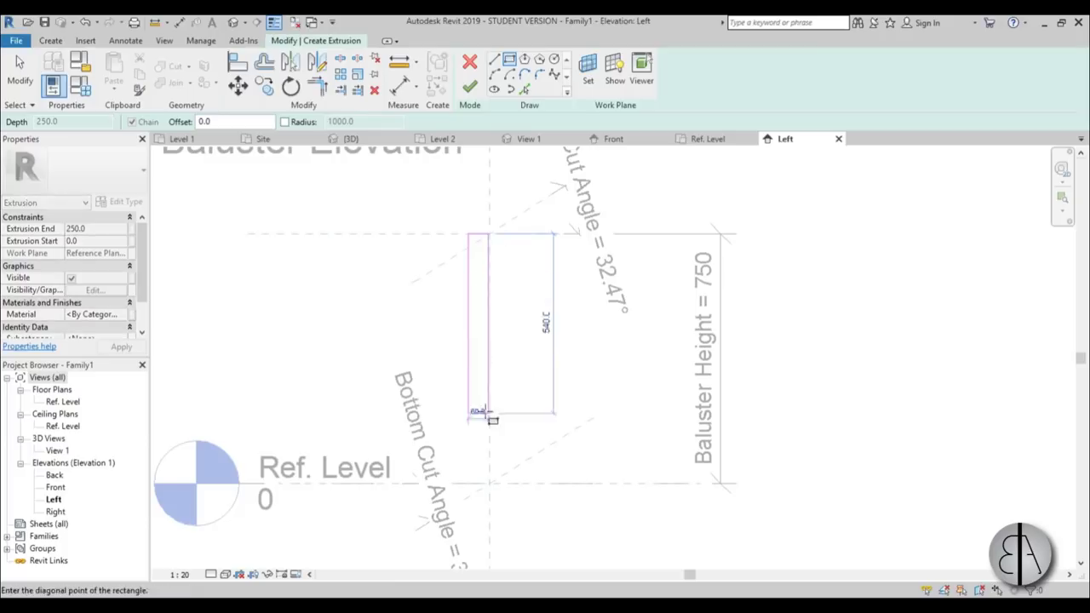
left_click(506, 485)
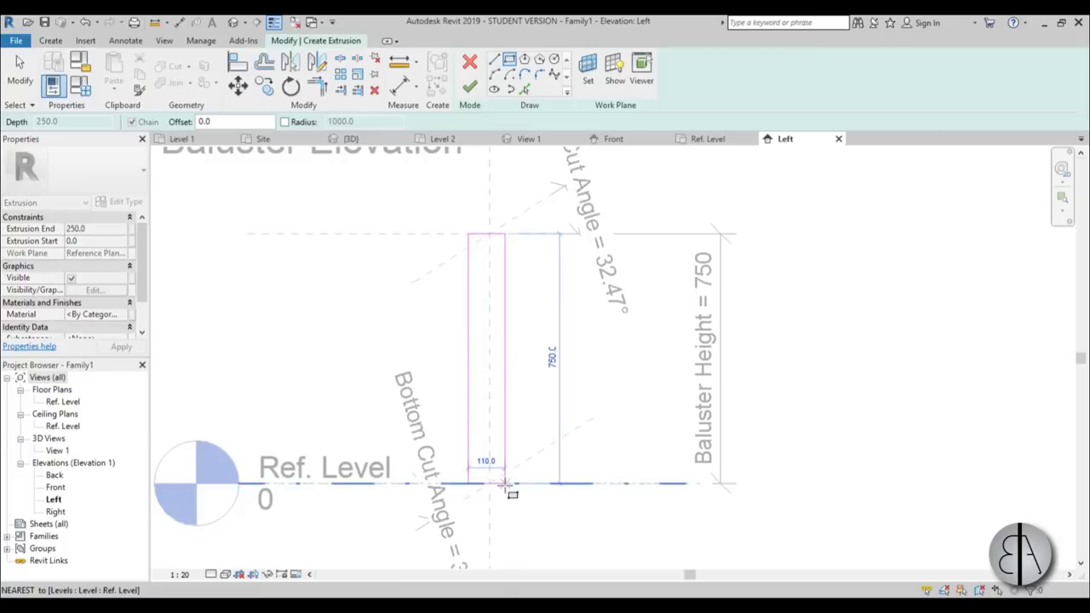
left_click(446, 212)
left_click(441, 509)
key("Escape")
key("Escape")
- Set the rectangle's side line distance from the centre plane to 0
left_click(500, 235)
left_click(554, 289)
left_click(506, 407)
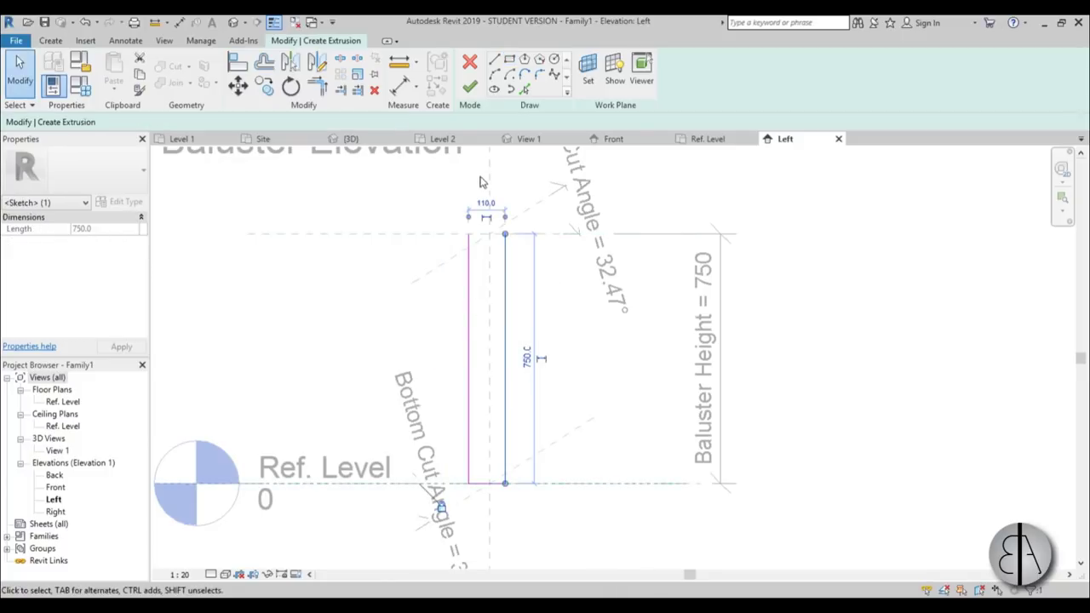
left_click_drag(480, 235, 491, 238)
scroll(499, 238, "up", 3)
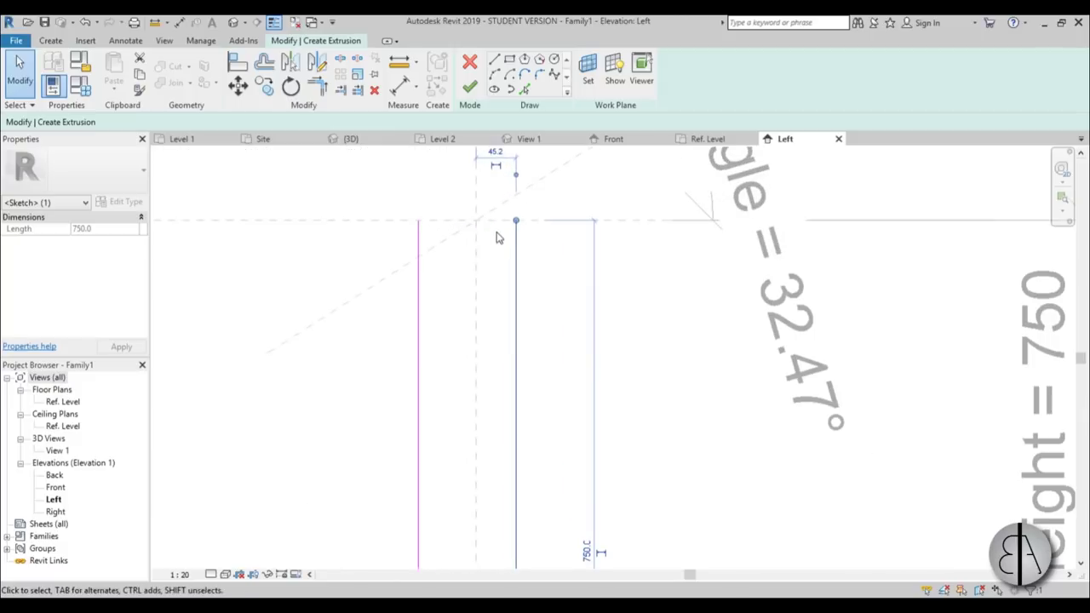
scroll(469, 397, "down", 2)
scroll(485, 304, "up", 2)
left_click(464, 300)
type("0")
key("Return")
- Change the rectangle's 114.8 width dimension to 100
scroll(475, 250, "down", 2)
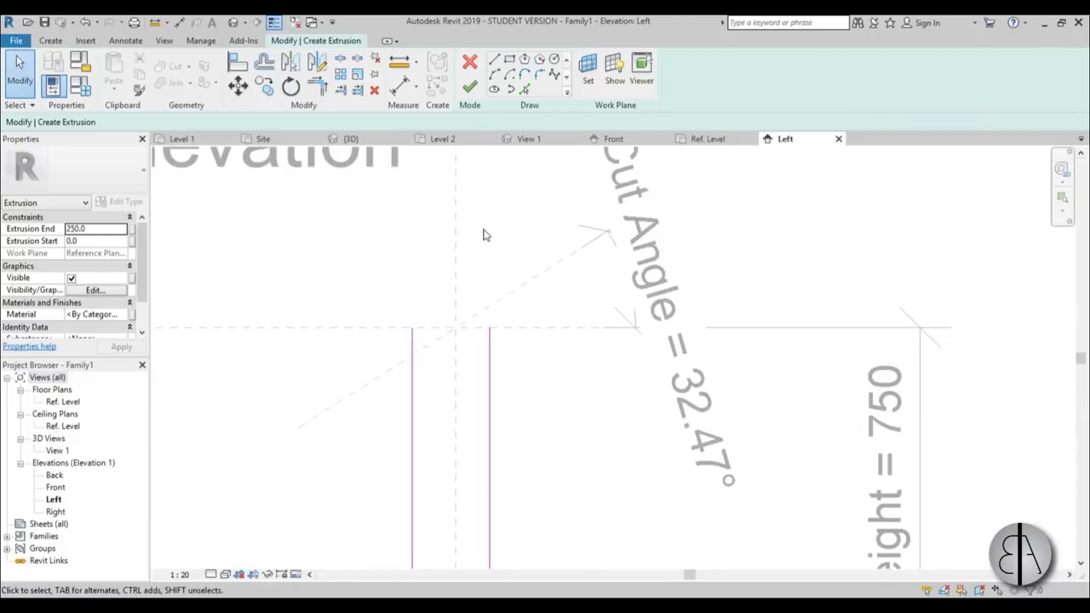
left_click(409, 353)
scroll(409, 354, "down", 3)
scroll(460, 400, "up", 4)
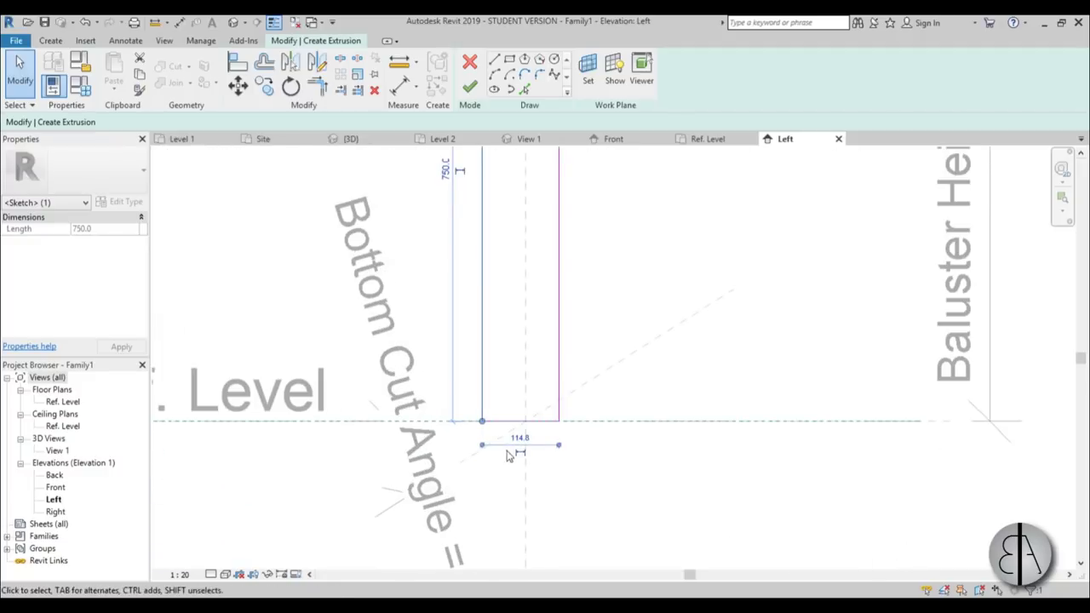
left_click(511, 436)
type("100")
key("Return")
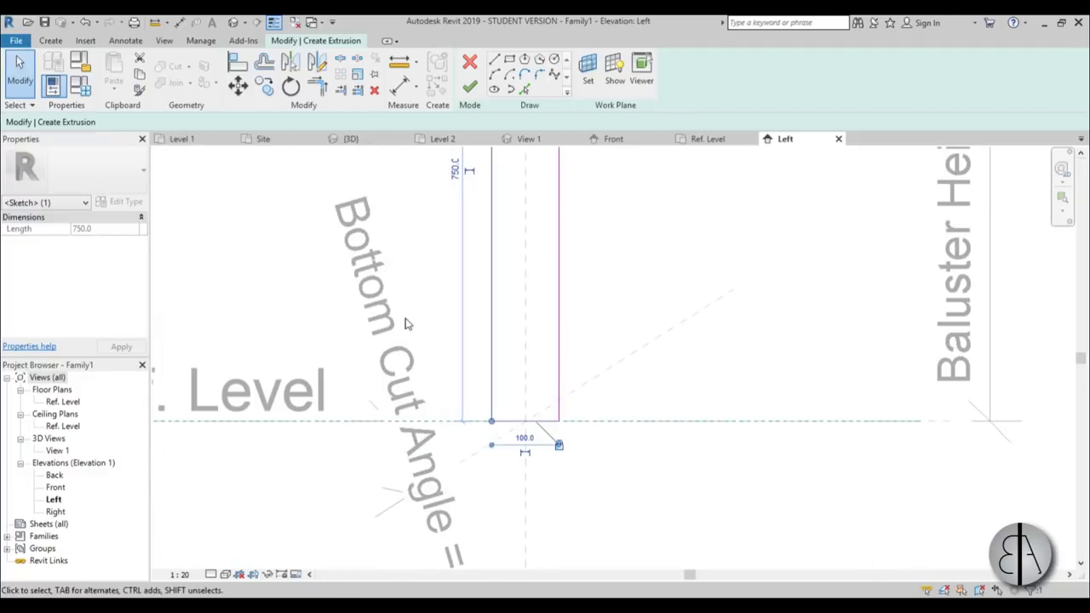
left_click(407, 324)
scroll(443, 236, "down", 3)
middle_click_drag(443, 236, 458, 425)
scroll(483, 305, "up", 4)
- Draw the two 45° top lines and trim (TR) them into a pointed apex
left_click(494, 59)
left_click(449, 313)
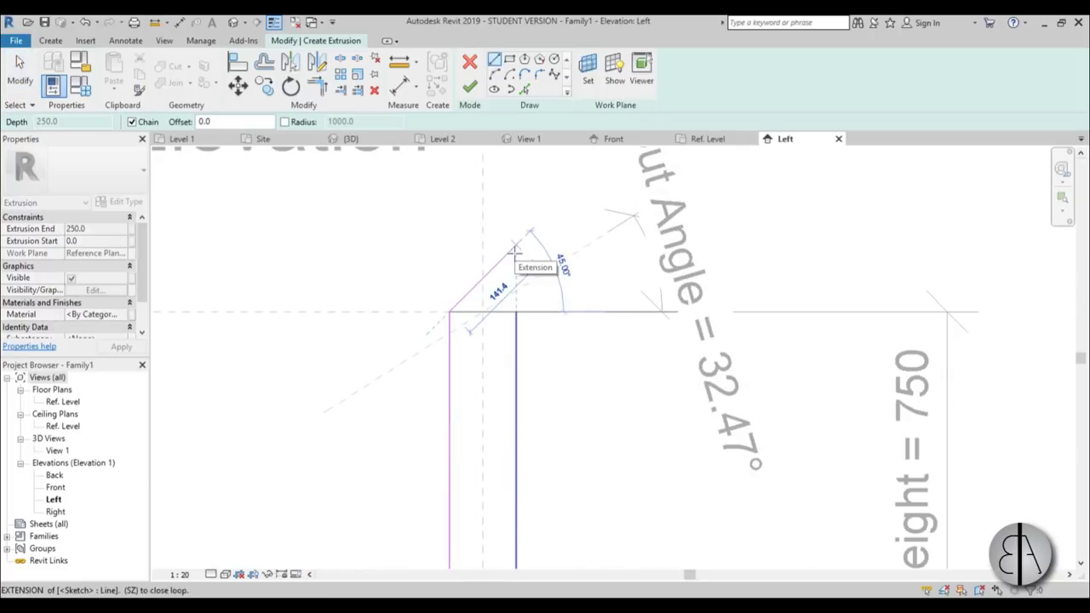
key("Escape")
left_click(516, 312)
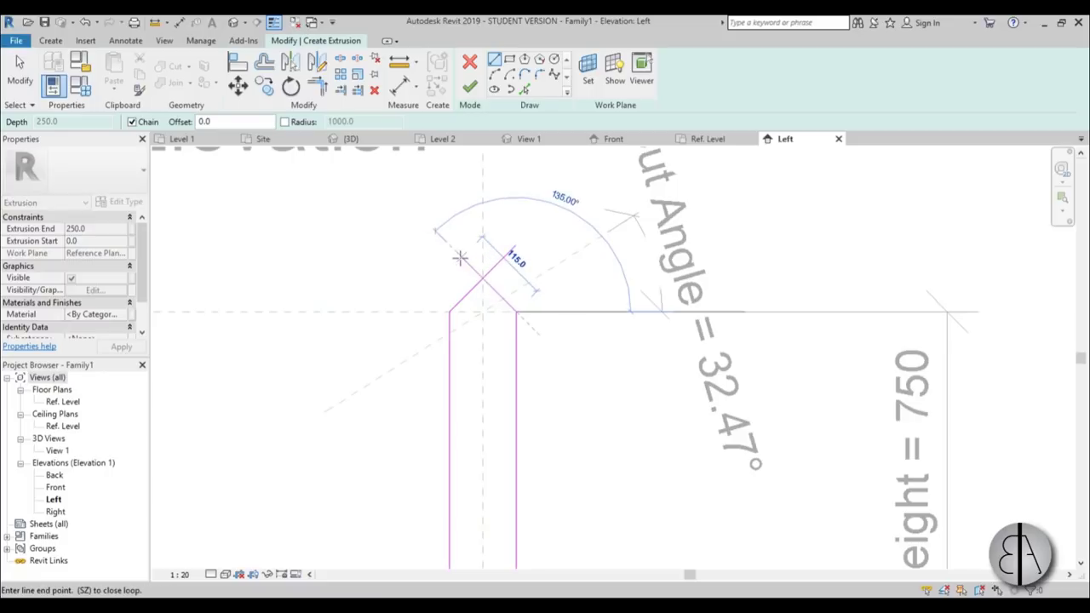
left_click(460, 257)
key("Escape")
key("Escape")
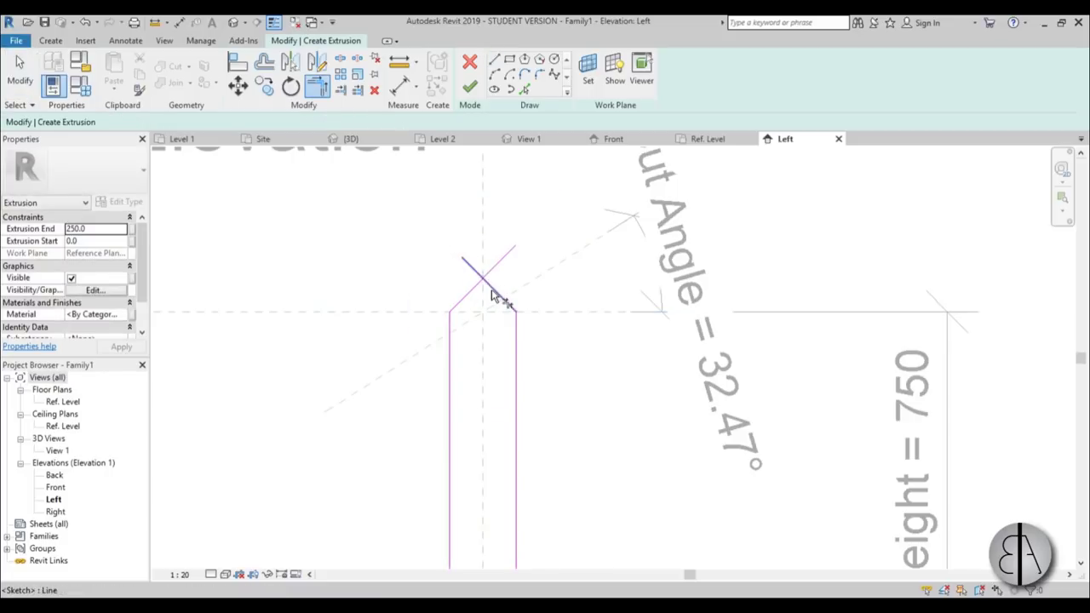
key("t")
key("r")
left_click(493, 295)
left_click(464, 298)
scroll(490, 273, "down", 5)
key("Escape")
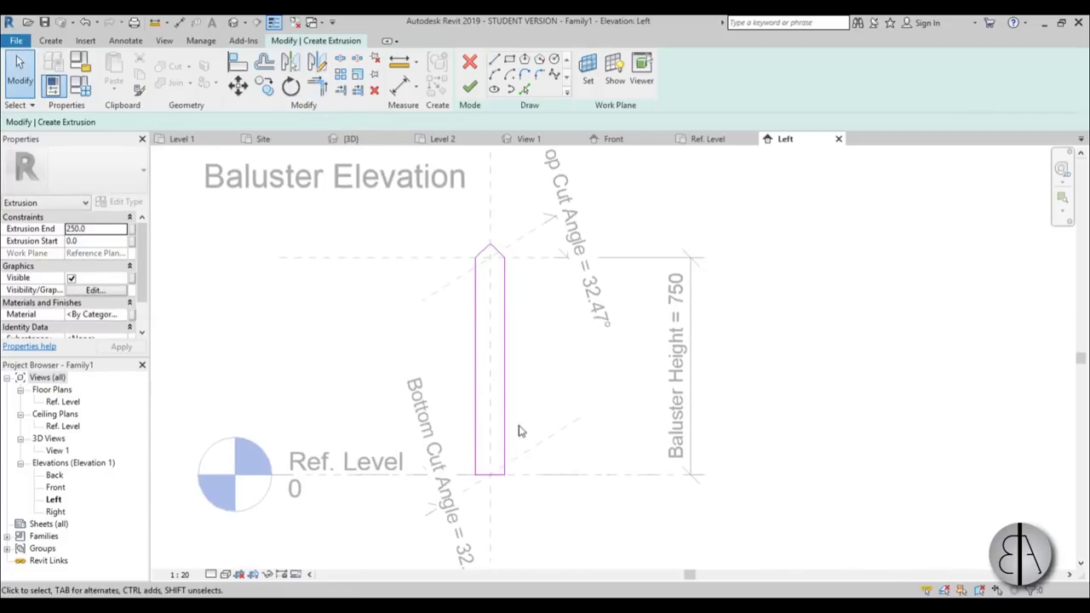
scroll(525, 386, "up", 4)
- Align (AL) and lock the sloped top lines to the horizontal reference plane
key("a")
key("l")
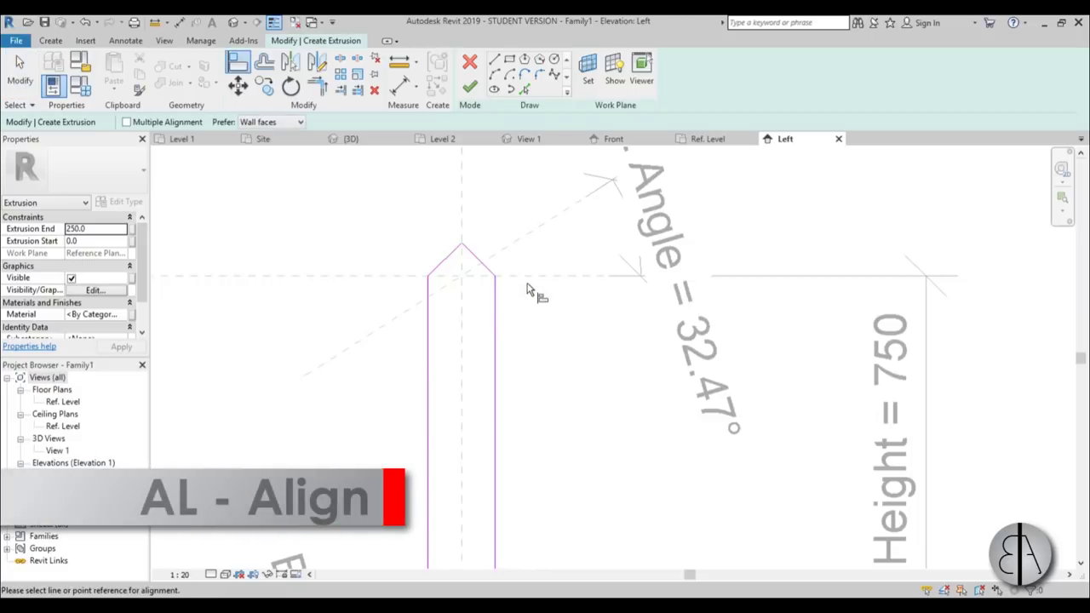
left_click(522, 286)
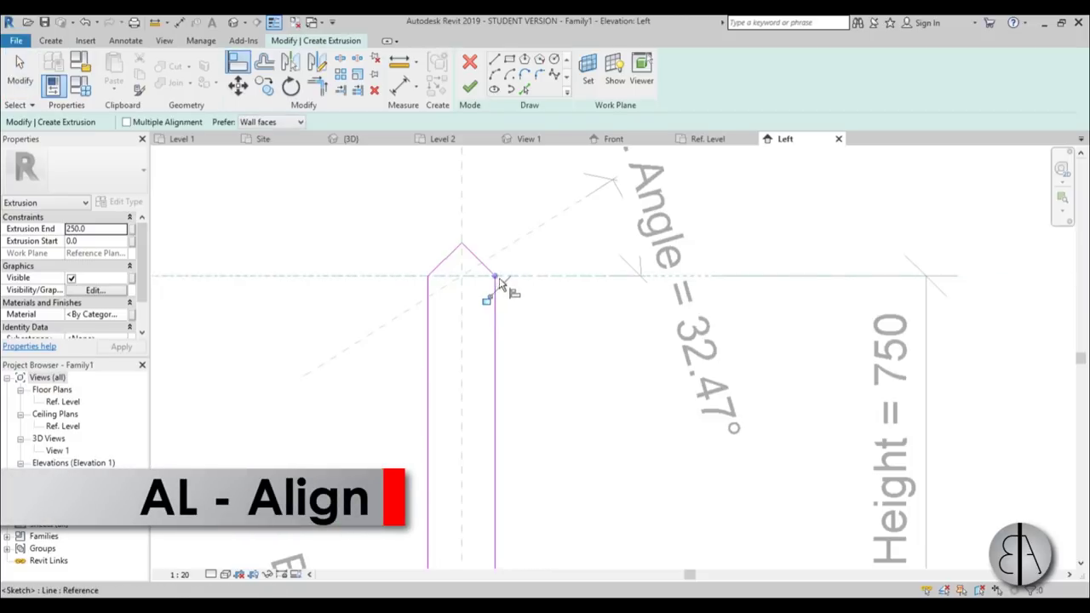
left_click(501, 281)
left_click(422, 279)
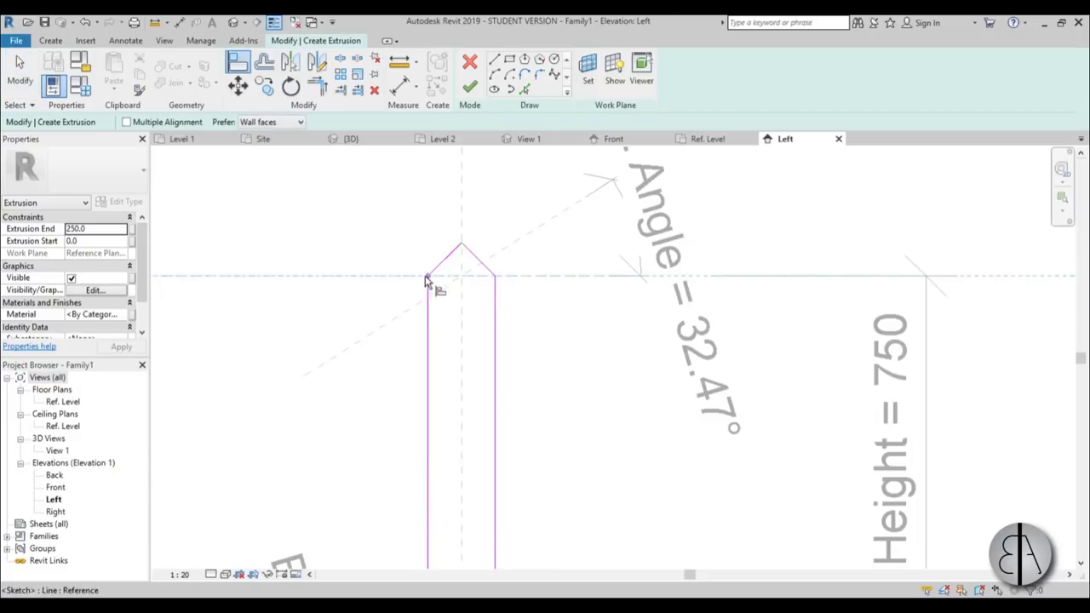
left_click(426, 279)
key("Escape")
key("Escape")
middle_click_drag(440, 301, 472, 316)
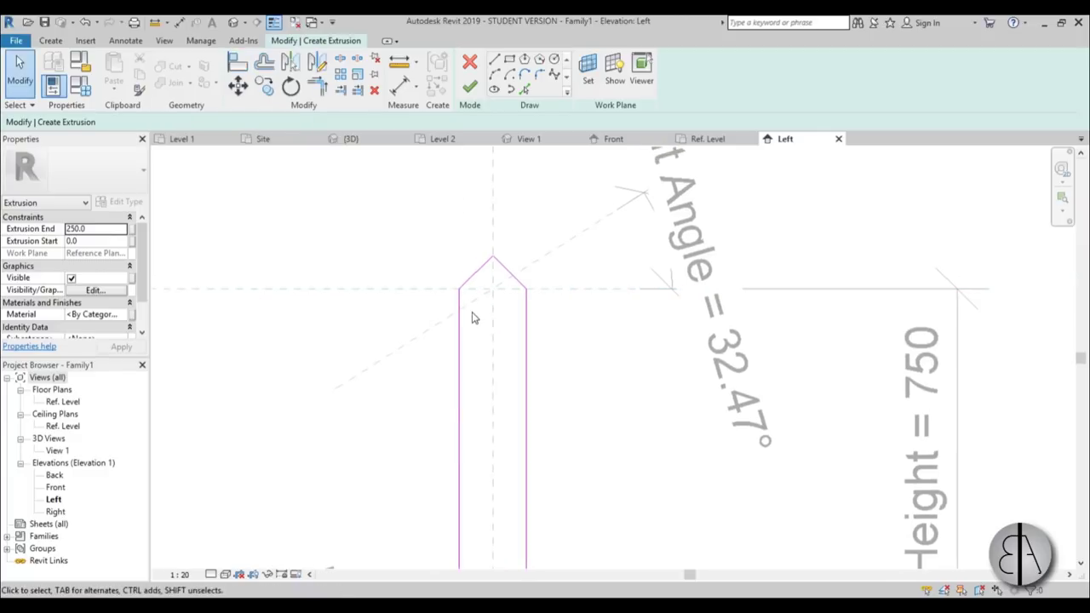
- Dimension the pointed top at 50 from its base to the apex
key("d")
key("i")
left_click(422, 290)
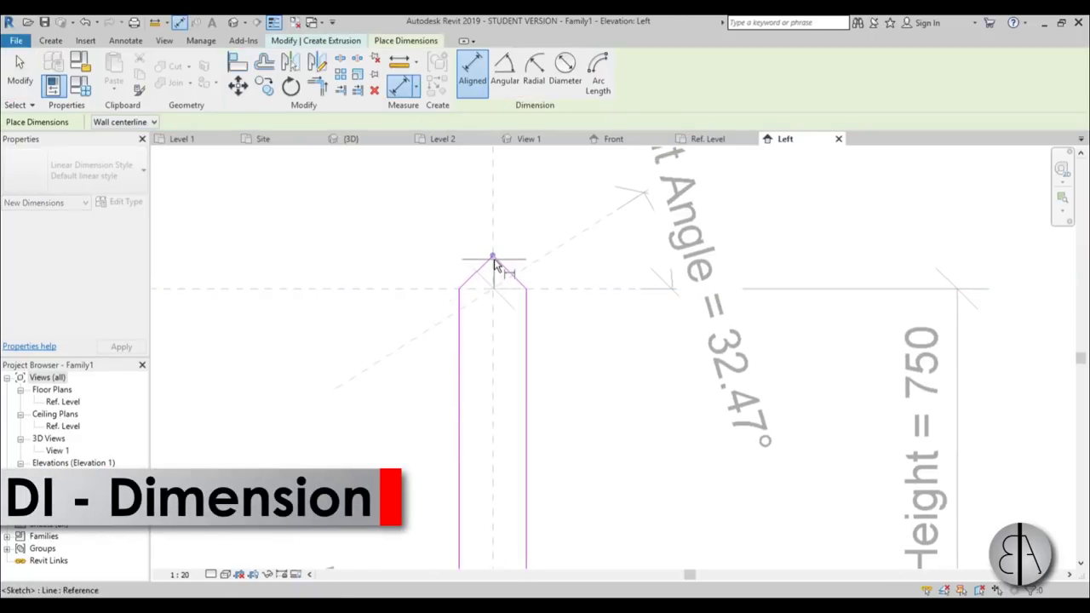
left_click(493, 256)
left_click(353, 251)
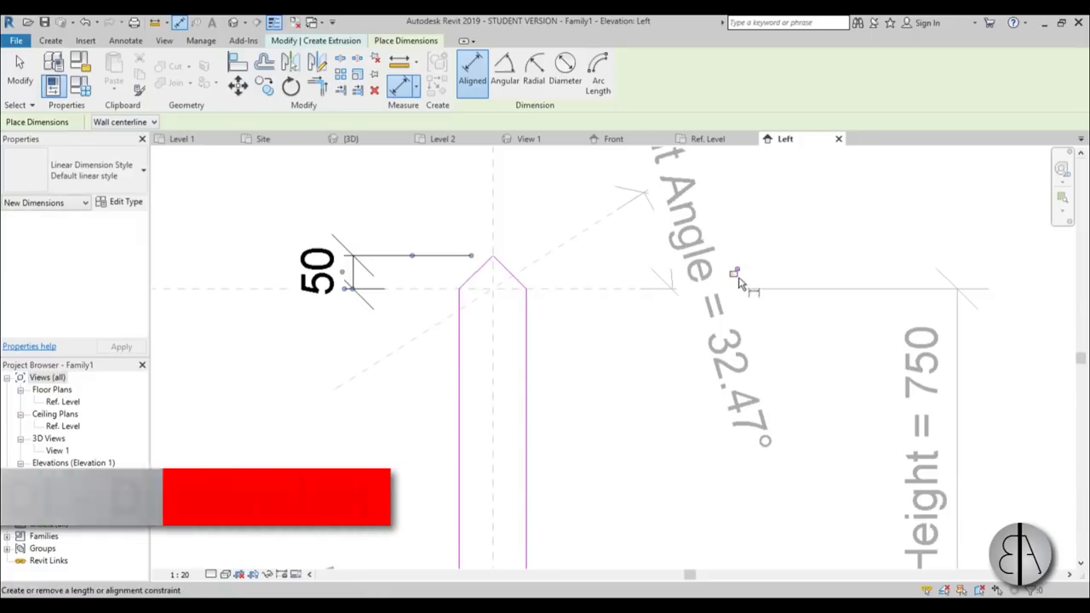
scroll(362, 256, "down", 4)
key("Escape")
middle_click_drag(347, 406, 383, 401)
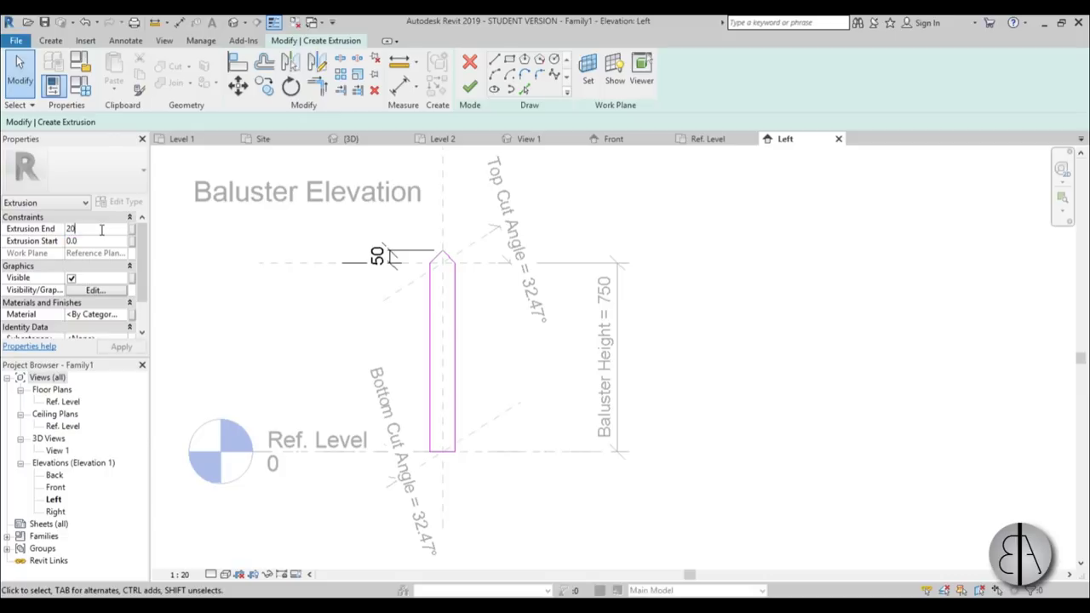
- Apply the 20.0 Extrusion End value and open the extrusion's material setting
left_click(132, 349)
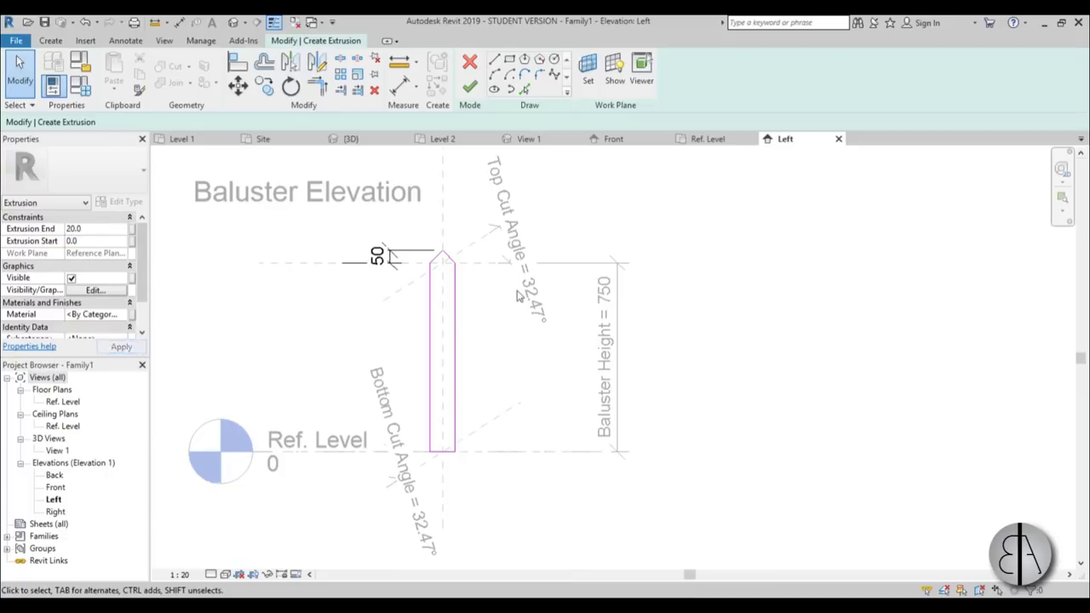
middle_click_drag(475, 345, 509, 321)
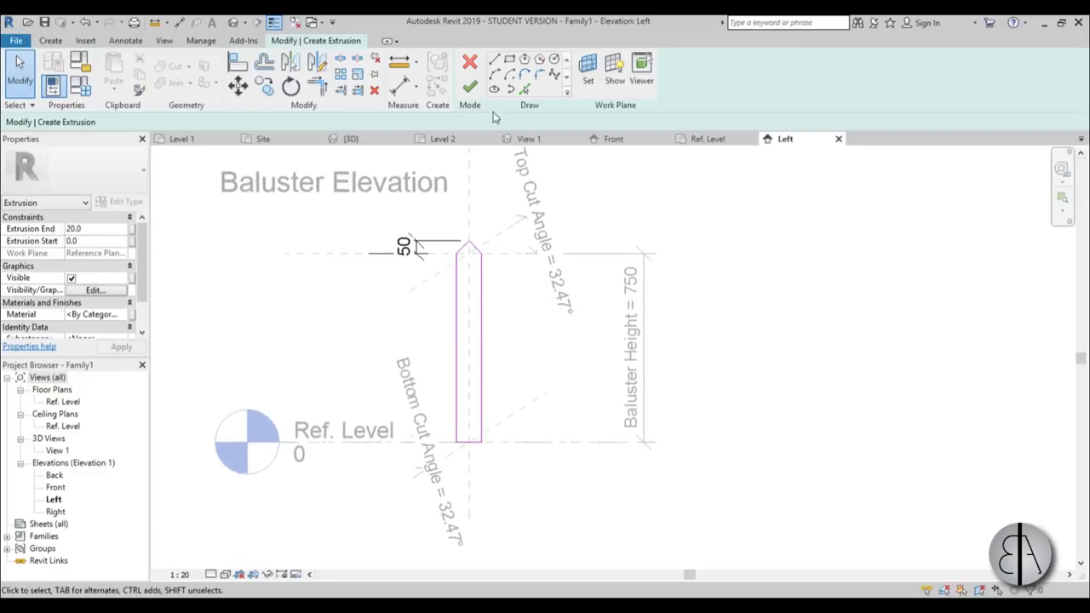
left_click(121, 317)
left_click(122, 315)
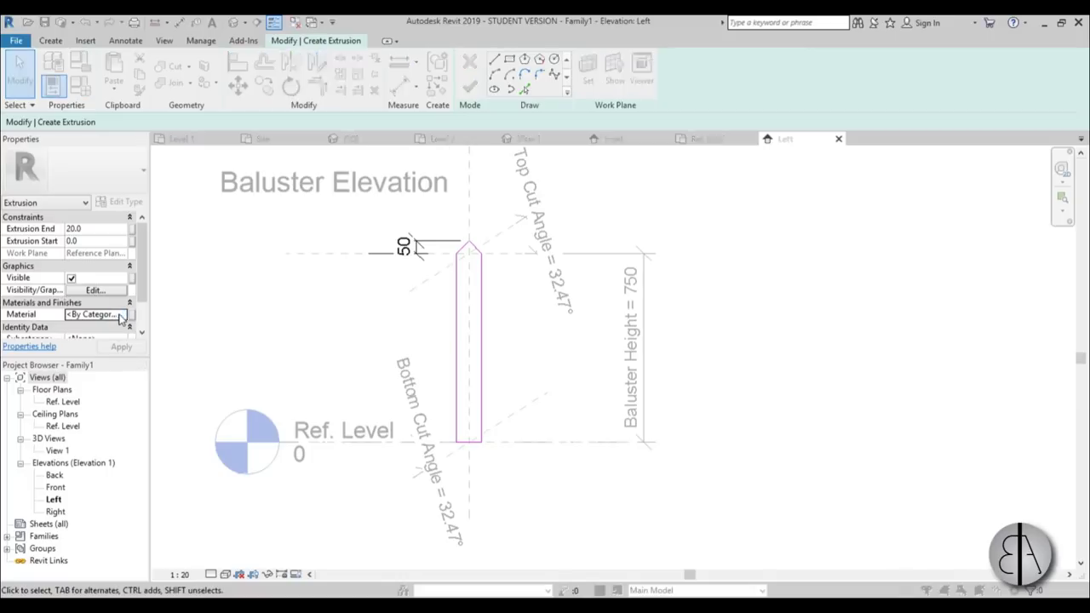
- Search 'wood' materials, add Maple to the project and apply it
left_click(330, 51)
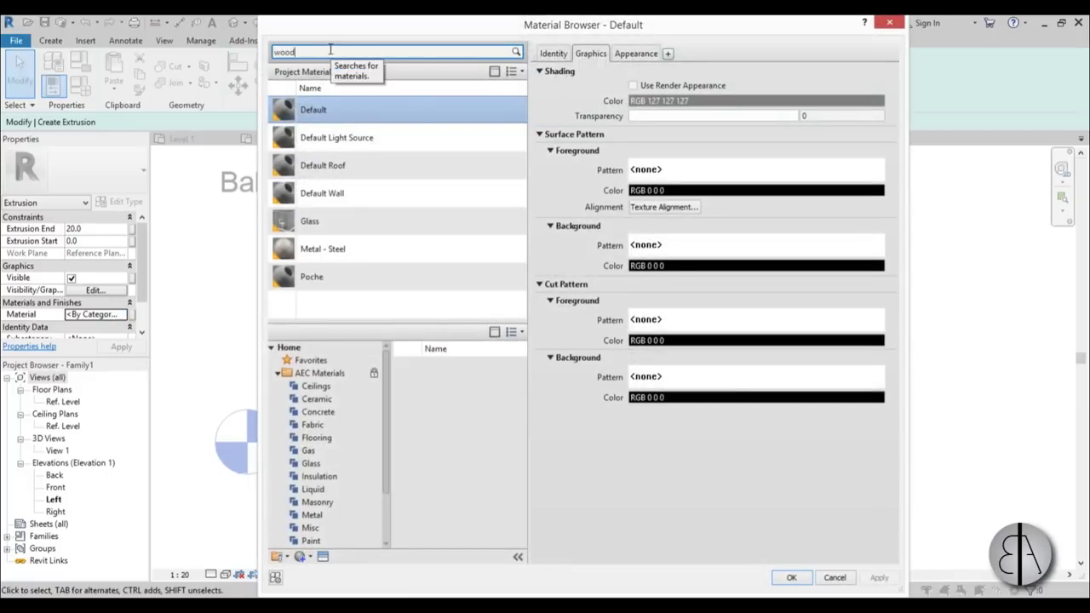
key("Return")
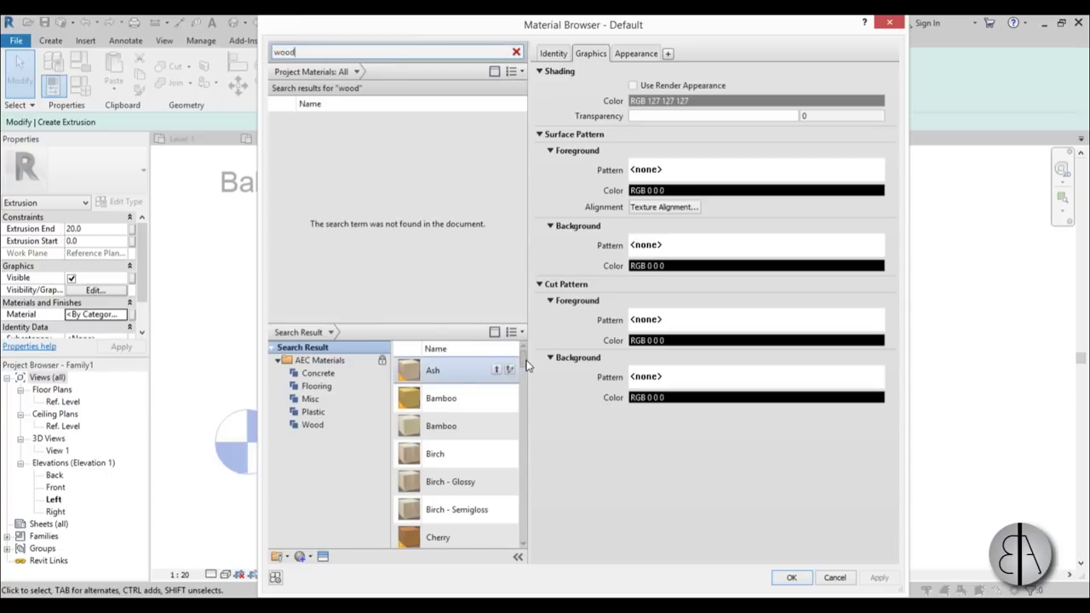
scroll(526, 366, "down", 7)
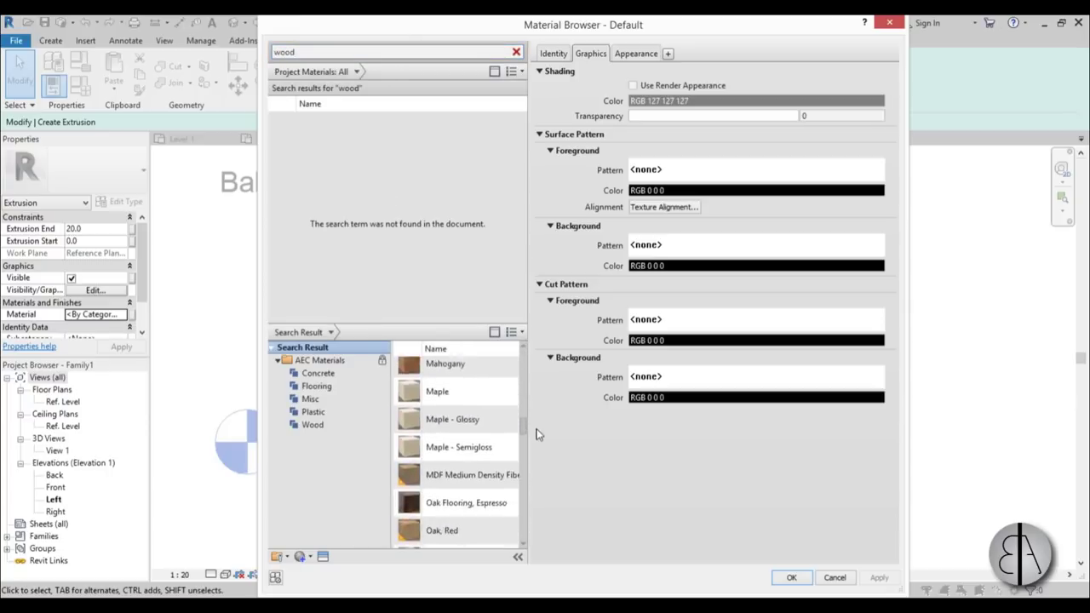
scroll(532, 427, "up", 1)
scroll(532, 427, "down", 3)
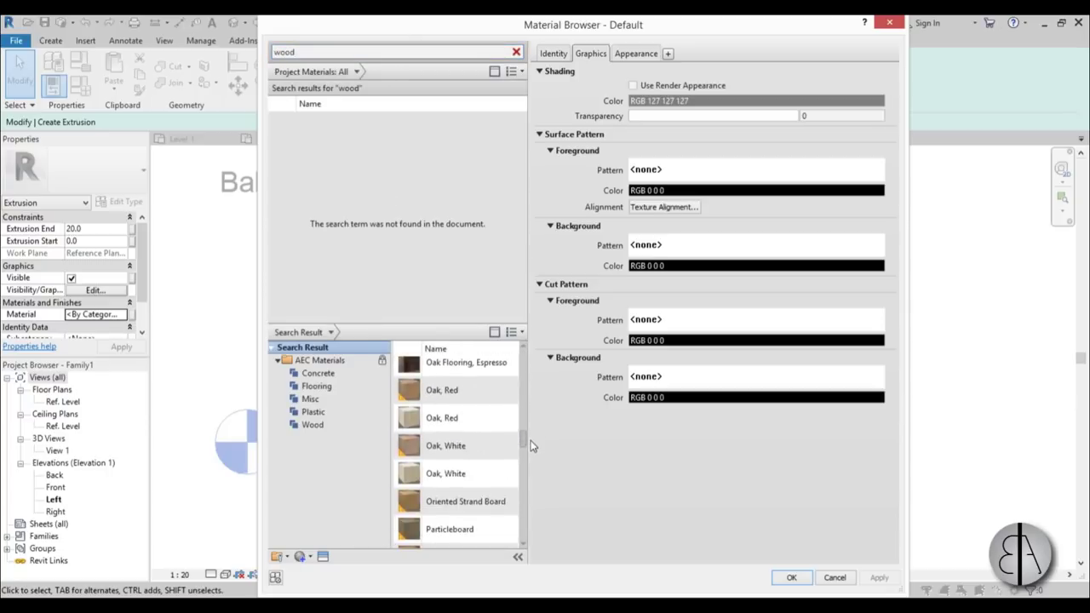
scroll(530, 434, "up", 3)
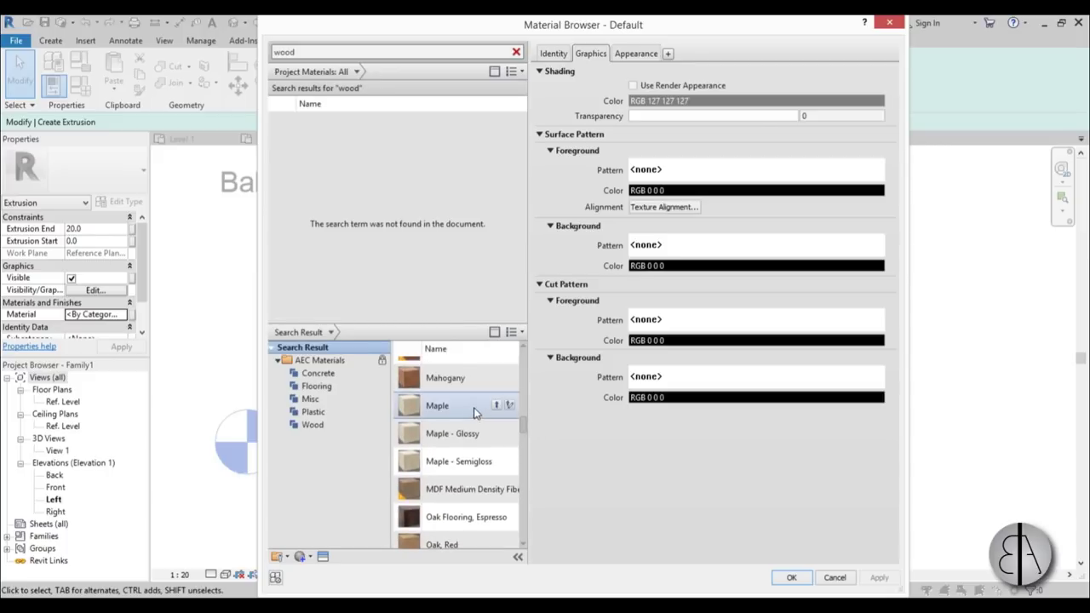
left_click(479, 413)
left_click(497, 406)
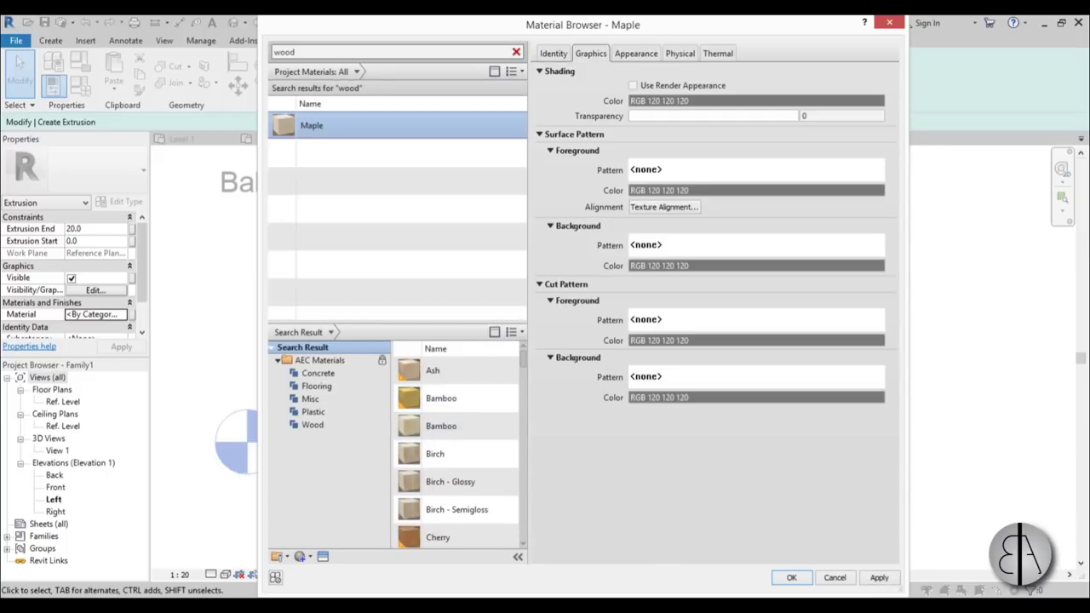
left_click(881, 577)
- Confirm Maple, finish the extrusion, check it in 3D and load the baluster into Project1
left_click(791, 577)
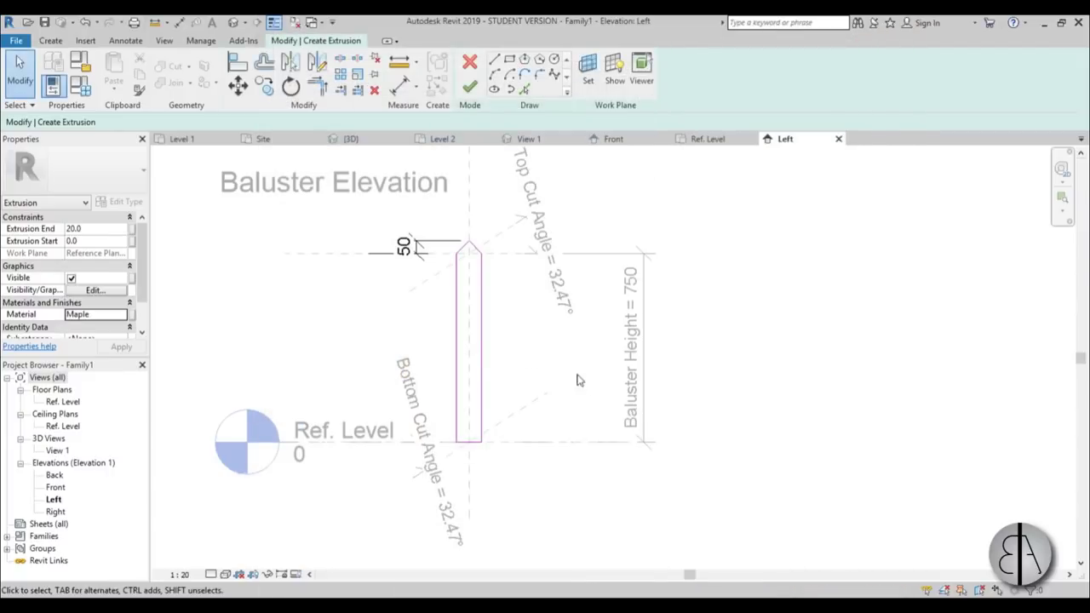
left_click(470, 90)
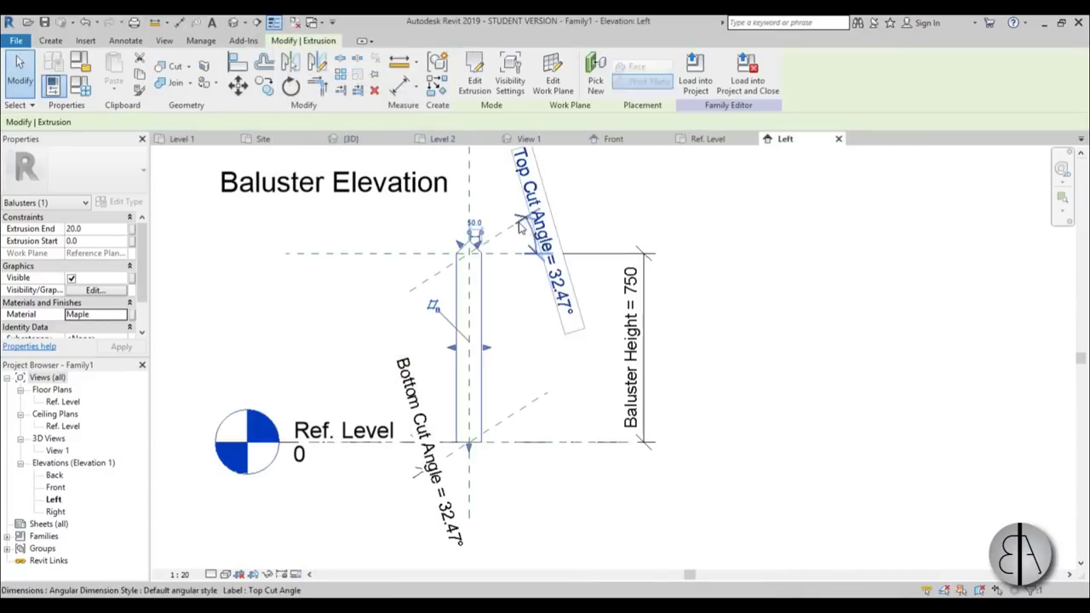
left_click(254, 23)
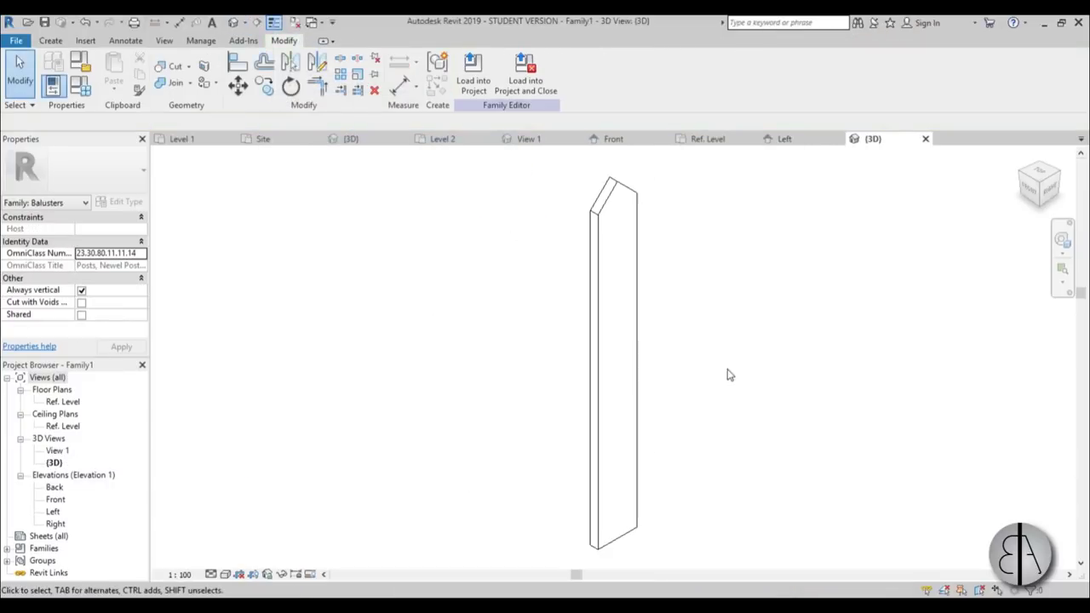
middle_click_drag(728, 373, 620, 356, "shift")
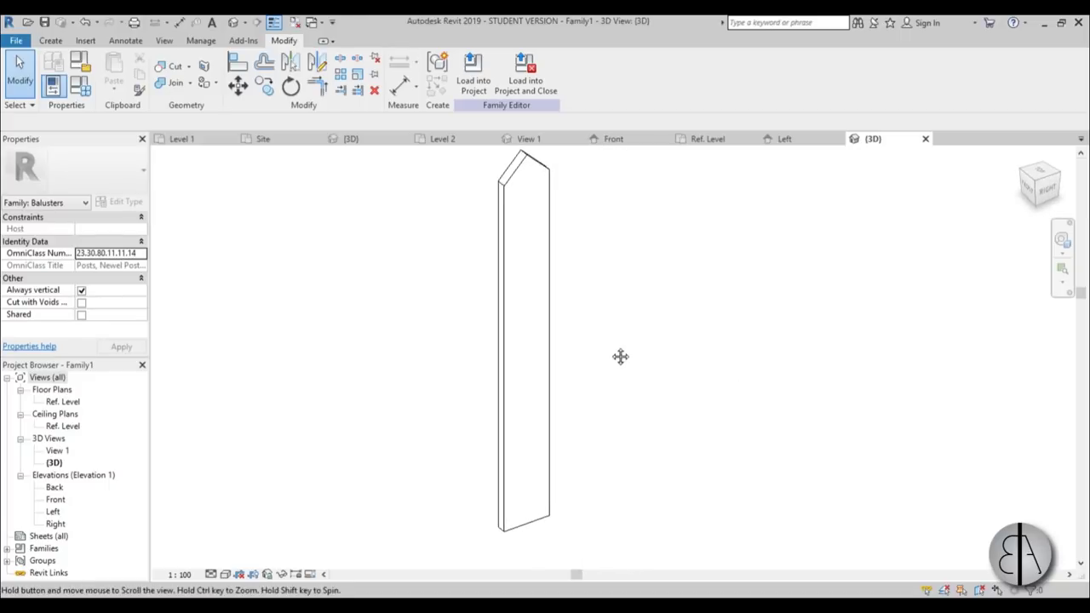
left_click(474, 73)
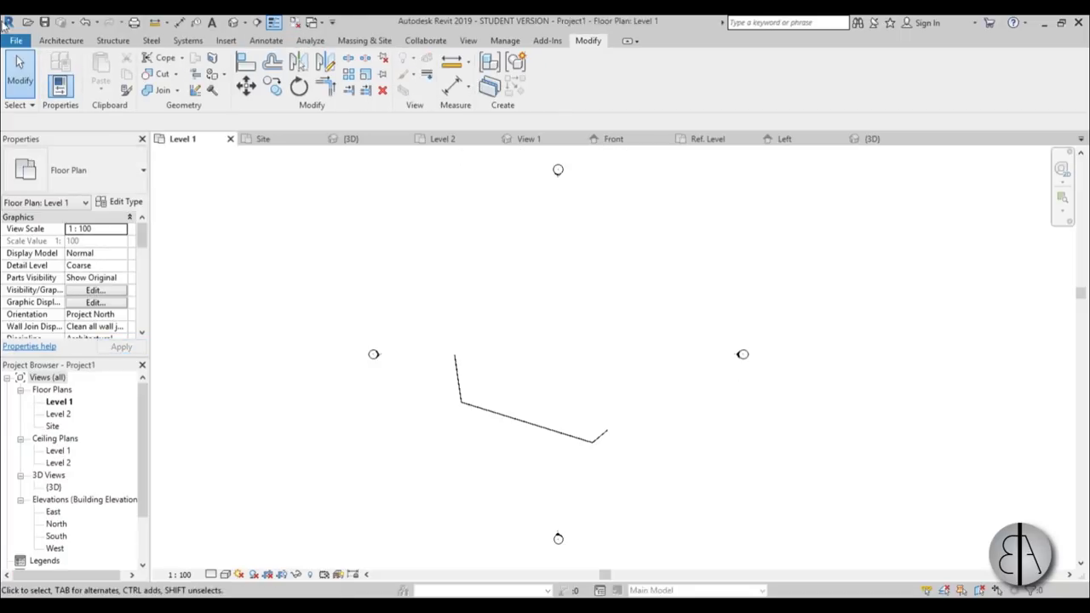
- Start a new family from a template through the File menu
left_click(9, 24)
left_click(16, 40)
left_click(16, 40)
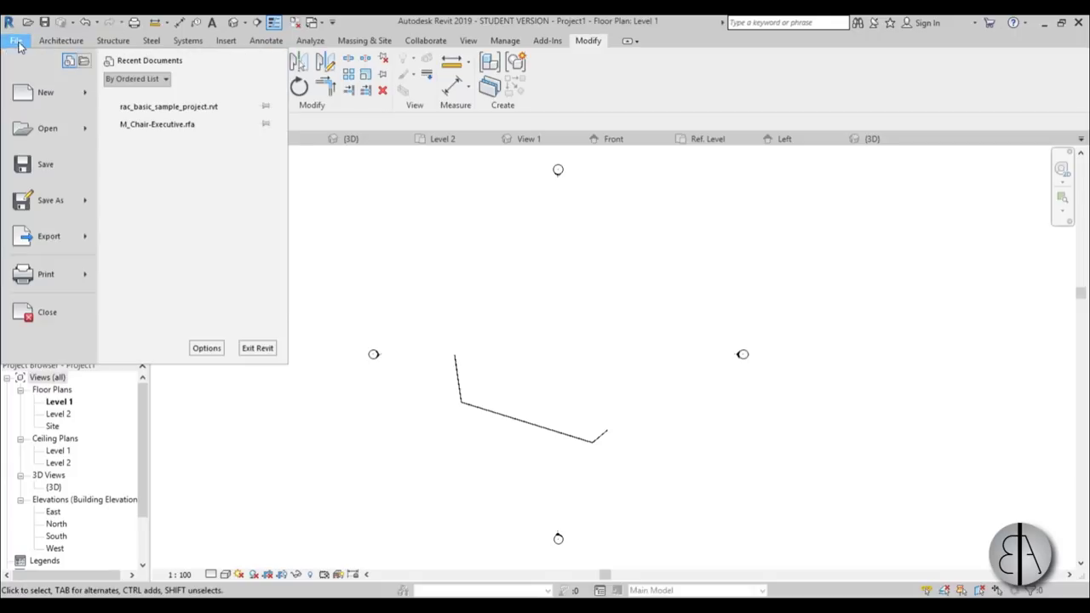
mouse_move(85, 102)
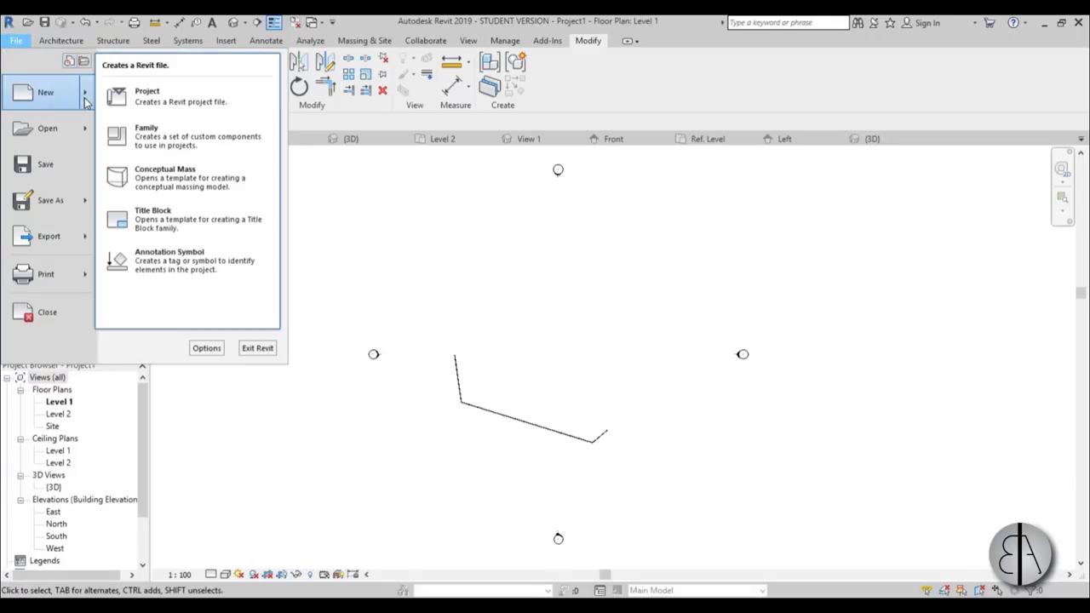
left_click(145, 129)
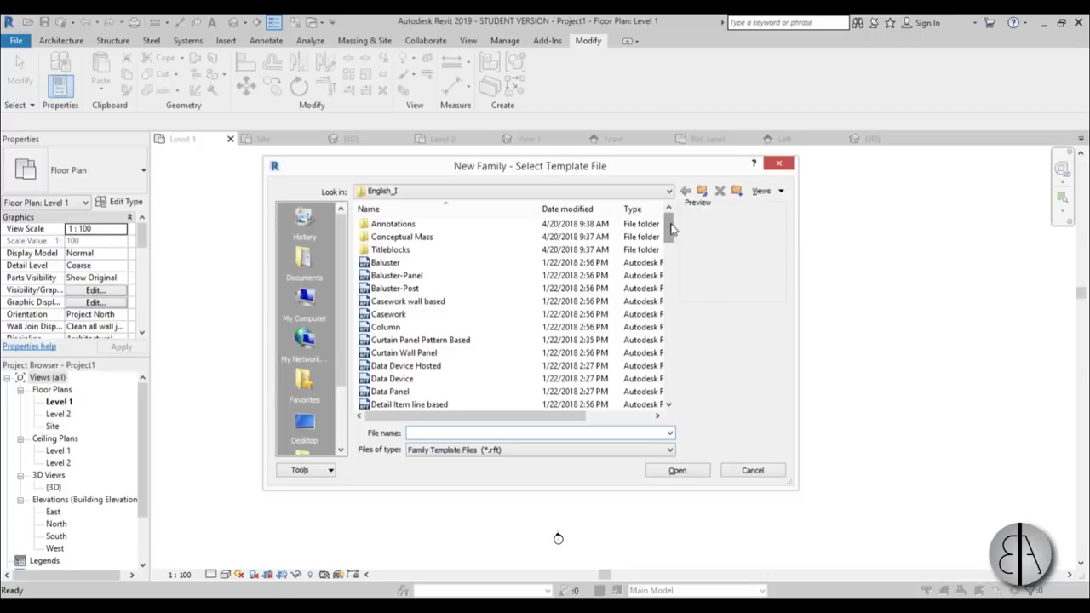
mouse_move(672, 228)
left_mouse_down()
mouse_move(664, 384)
mouse_move(663, 349)
left_mouse_up()
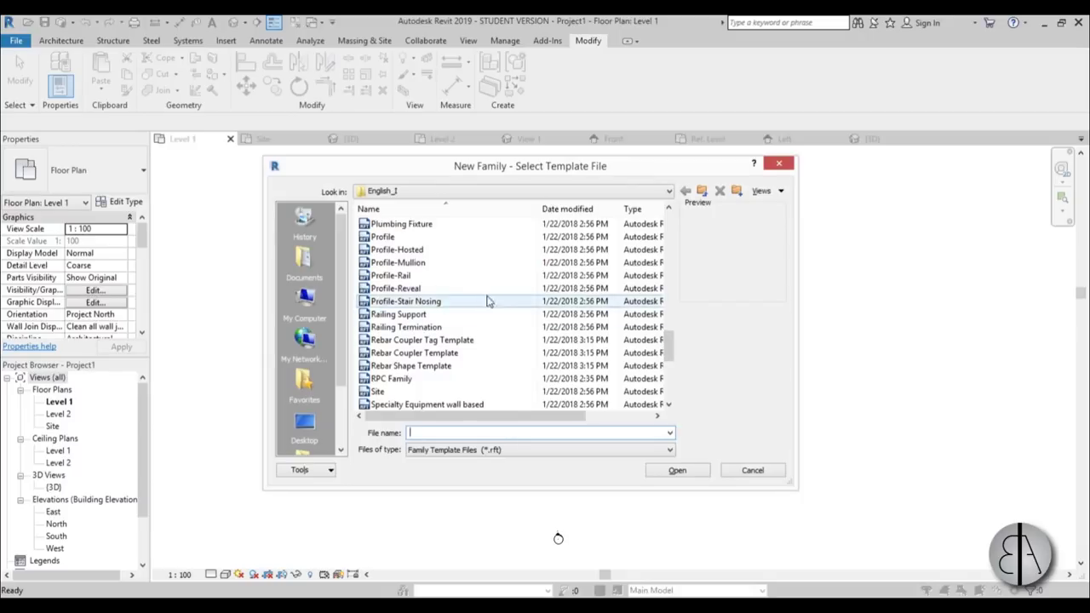
- Open Metric Profile-Rail.rft from the English family templates folder
left_click(406, 276)
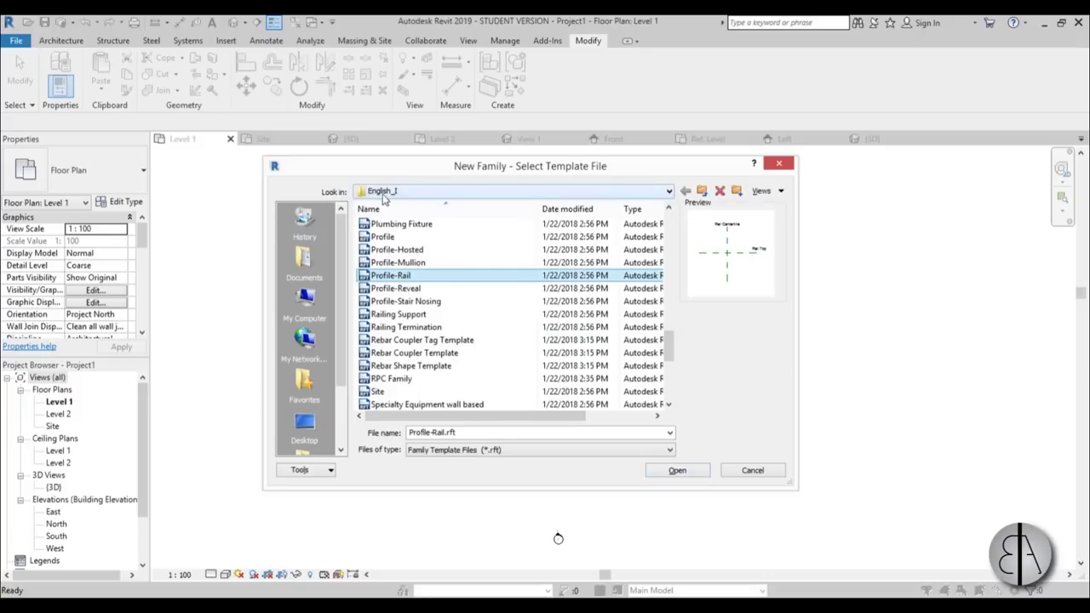
left_click(701, 191)
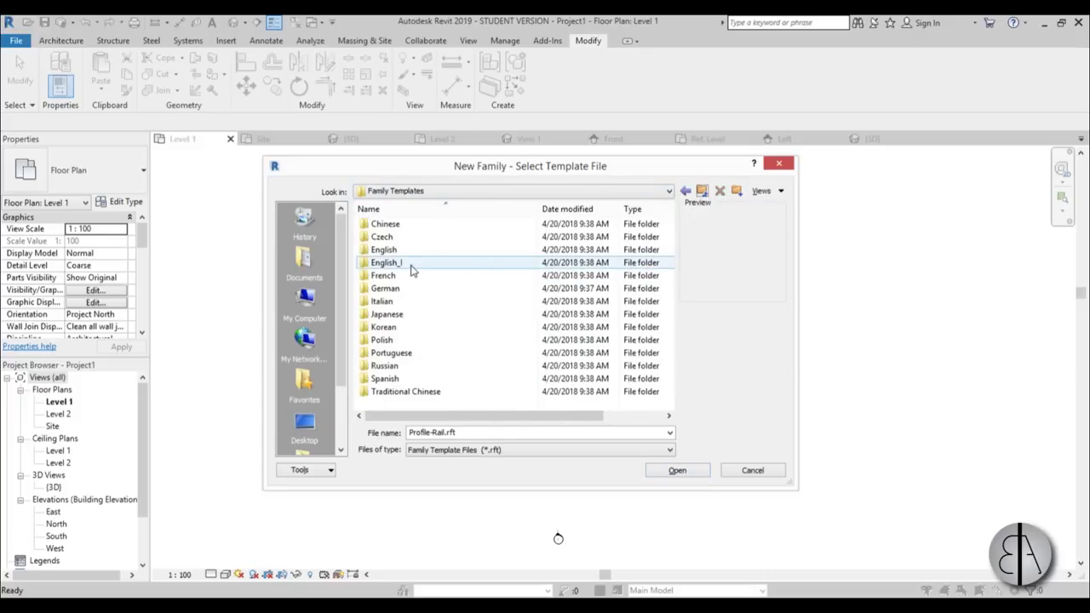
double_click(411, 251)
scroll(409, 267, "down", 6)
scroll(409, 268, "down", 10)
scroll(534, 352, "up", 2)
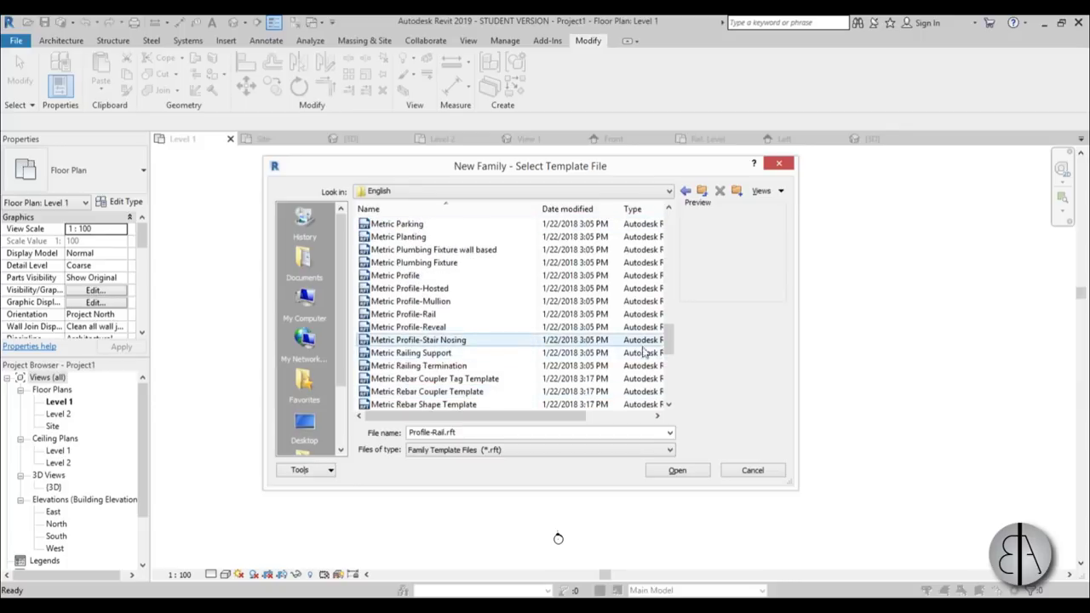
left_click_drag(671, 350, 671, 345)
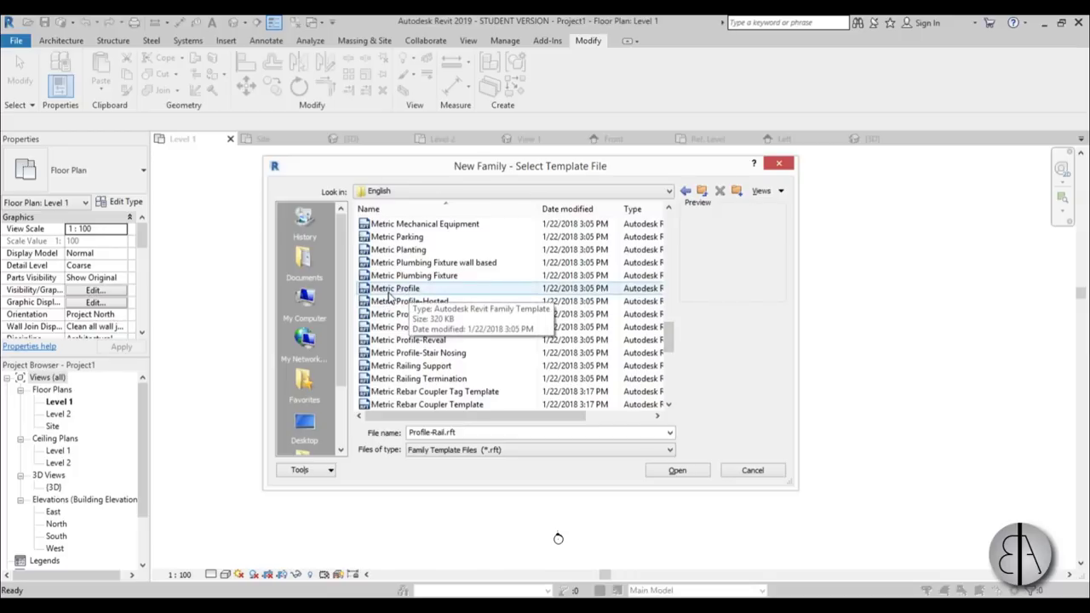
left_click(408, 327)
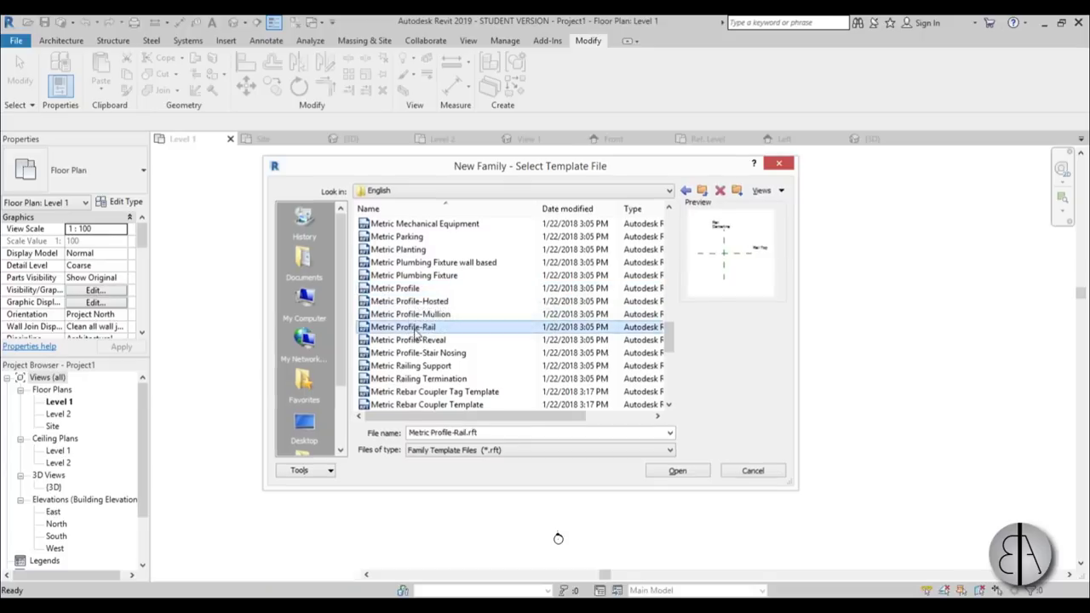
left_click(652, 473)
- Draw a rectangle for the rail profile with the Rectangle line tool
scroll(645, 360, "up", 3)
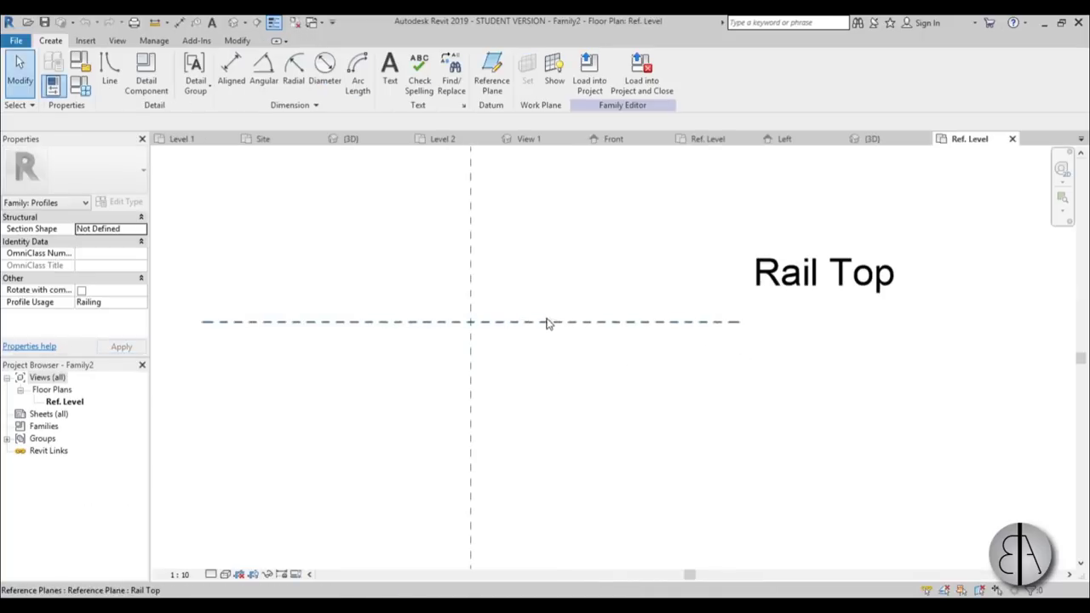
left_click(113, 75)
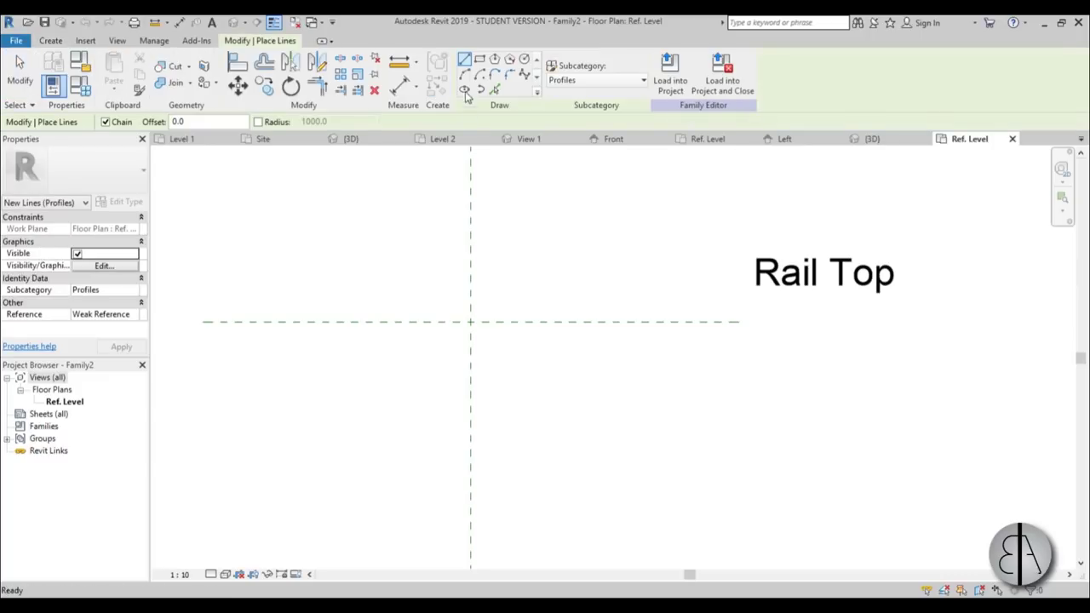
left_click(482, 61)
left_click(471, 291)
left_click(488, 371)
key("Escape")
scroll(487, 358, "up", 2)
- Set the rectangle's dimensions to 20 wide, 50 and 100
left_click(488, 343)
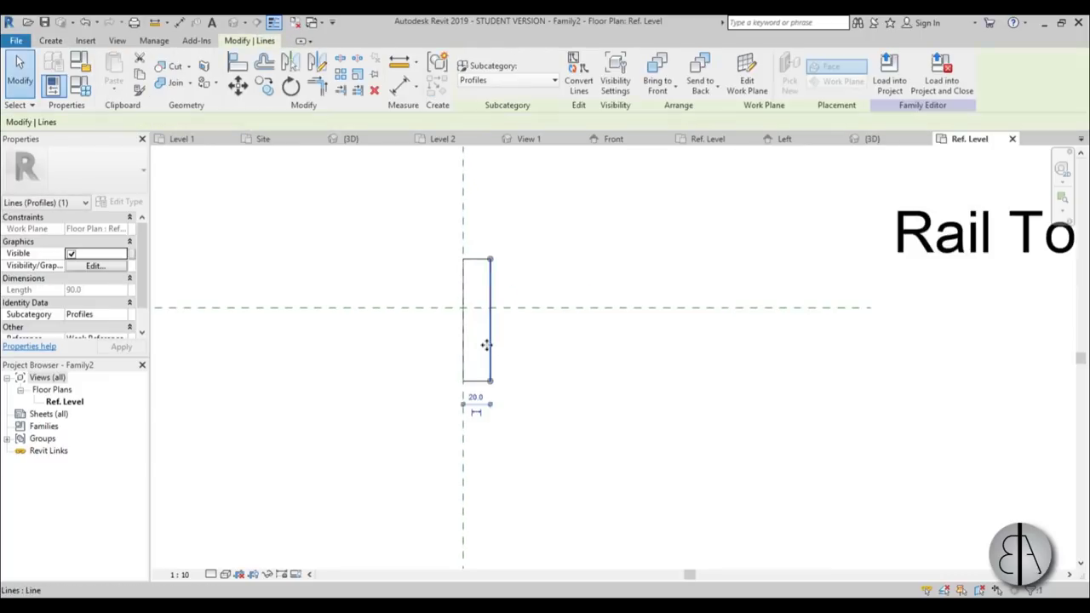
scroll(486, 357, "up", 1)
left_click(481, 376)
key("Return")
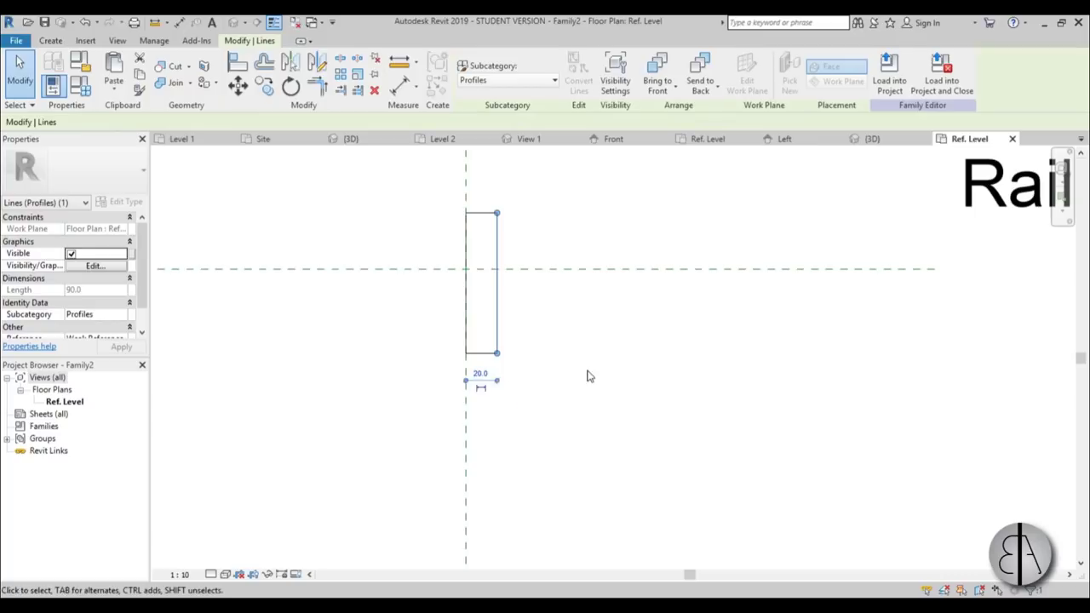
key("Escape")
left_click(480, 213)
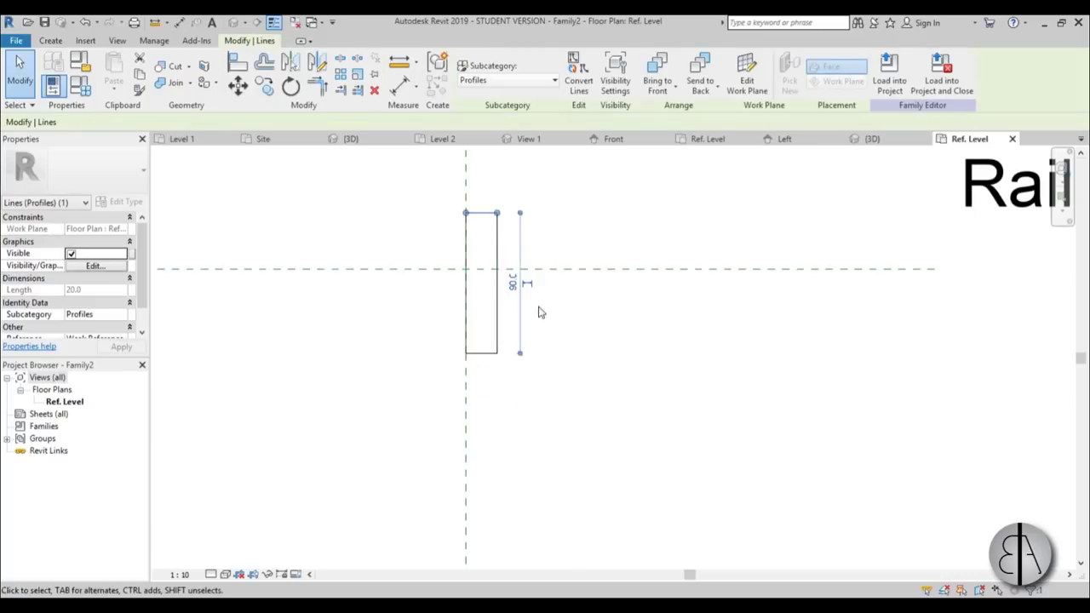
left_click(513, 243)
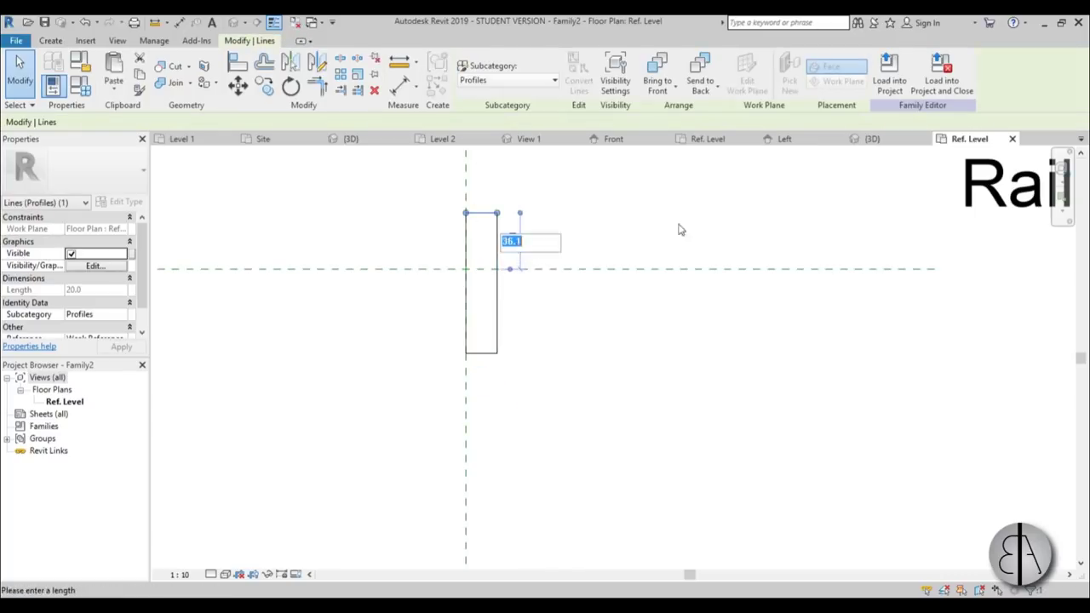
type("50")
key("Return")
left_click(482, 353)
left_click(435, 265)
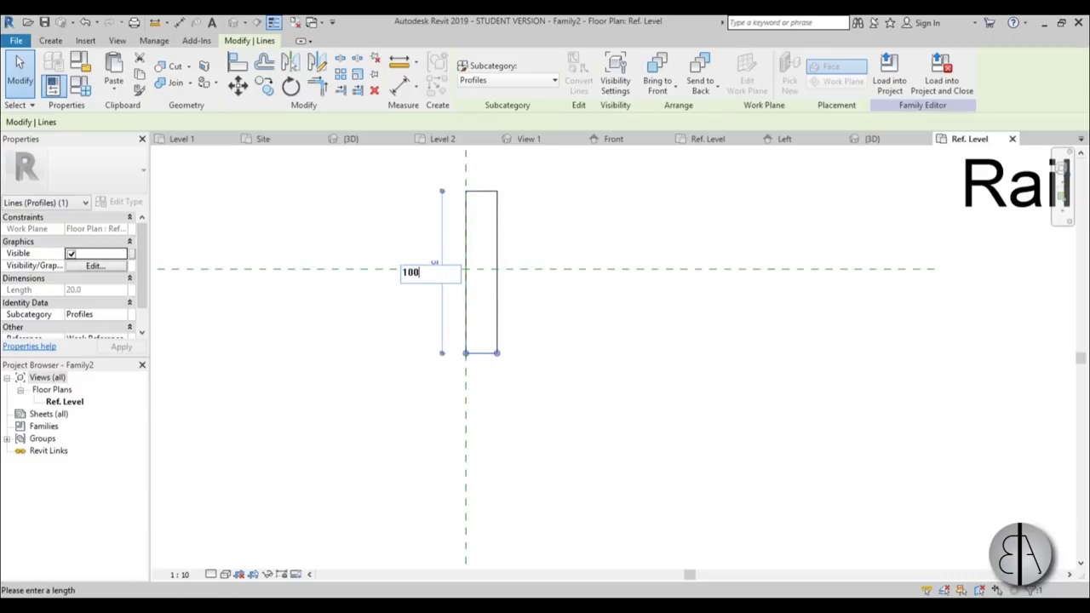
type("100")
key("Return")
left_click(314, 237)
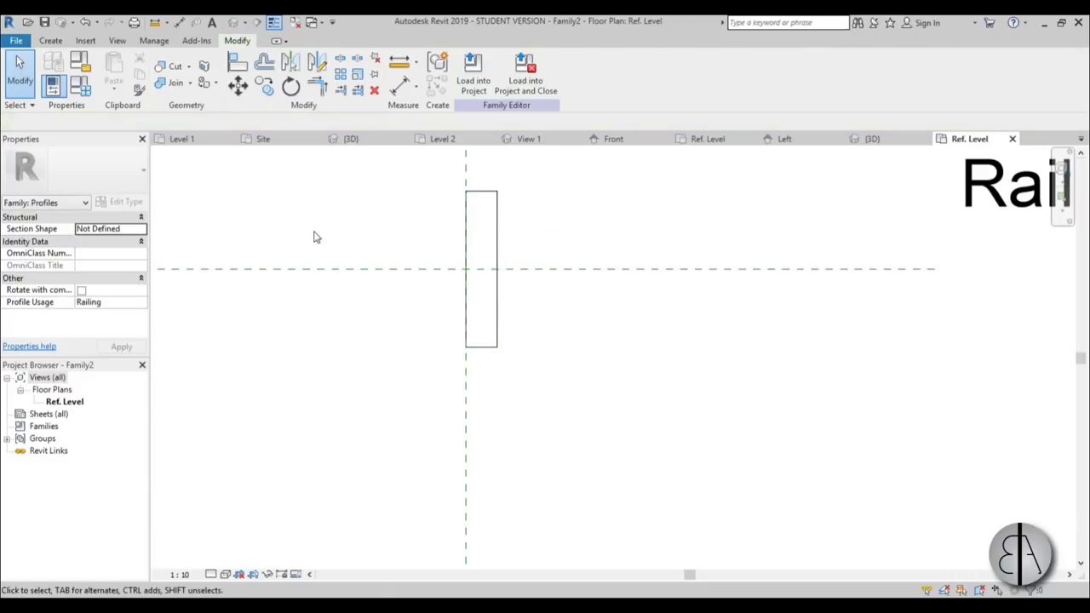
- Load the rail profile into Project1 and select the railing
left_click(474, 90)
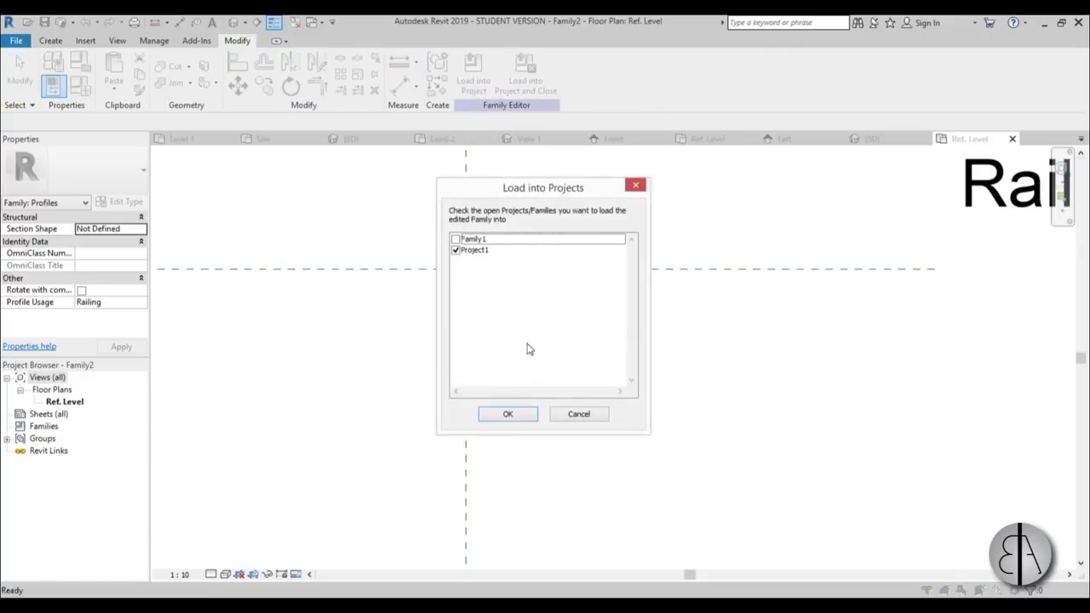
left_click(511, 415)
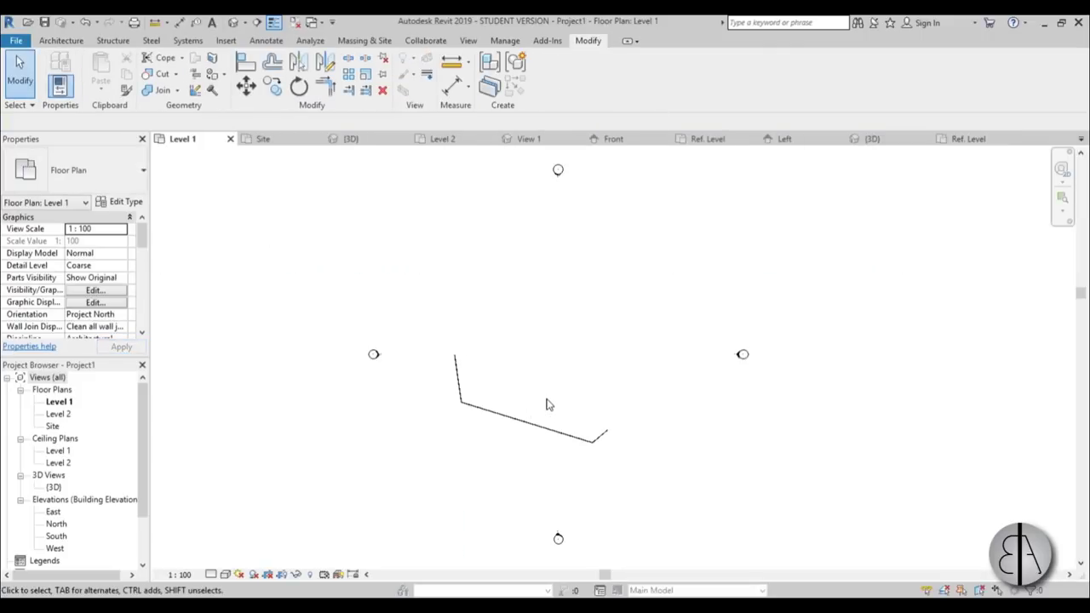
left_click(481, 405)
left_click(234, 23)
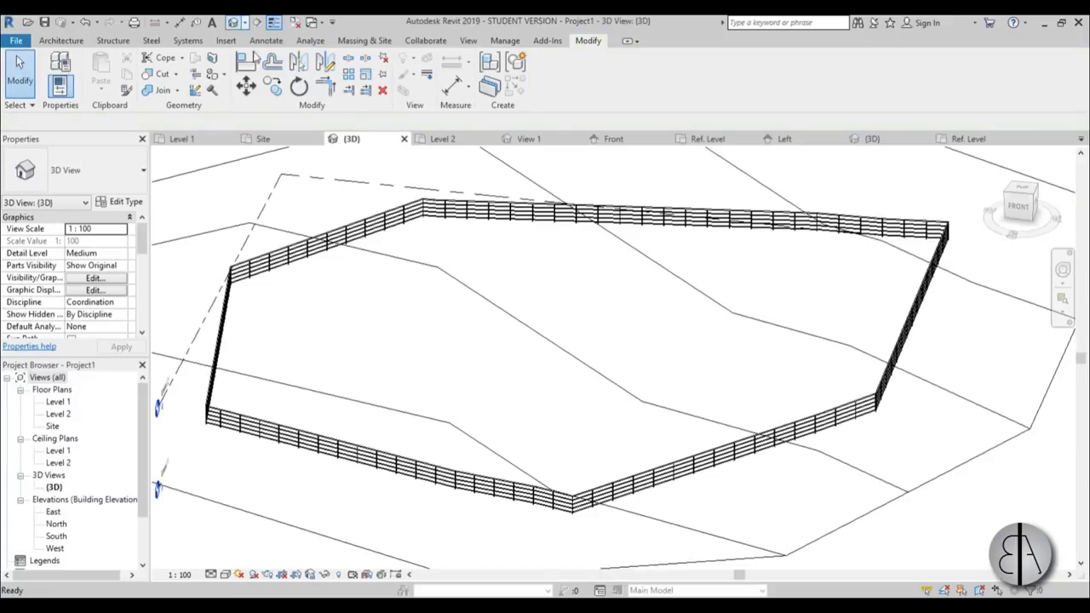
middle_click_drag(585, 348, 759, 333, "shift")
scroll(368, 304, "up", 3)
left_click(319, 275)
scroll(397, 297, "down", 4)
scroll(398, 297, "up", 3)
scroll(380, 287, "up", 3)
scroll(623, 309, "up", 3)
scroll(838, 287, "up", 2)
middle_click_drag(838, 287, 801, 477)
middle_click_drag(800, 370, 442, 383)
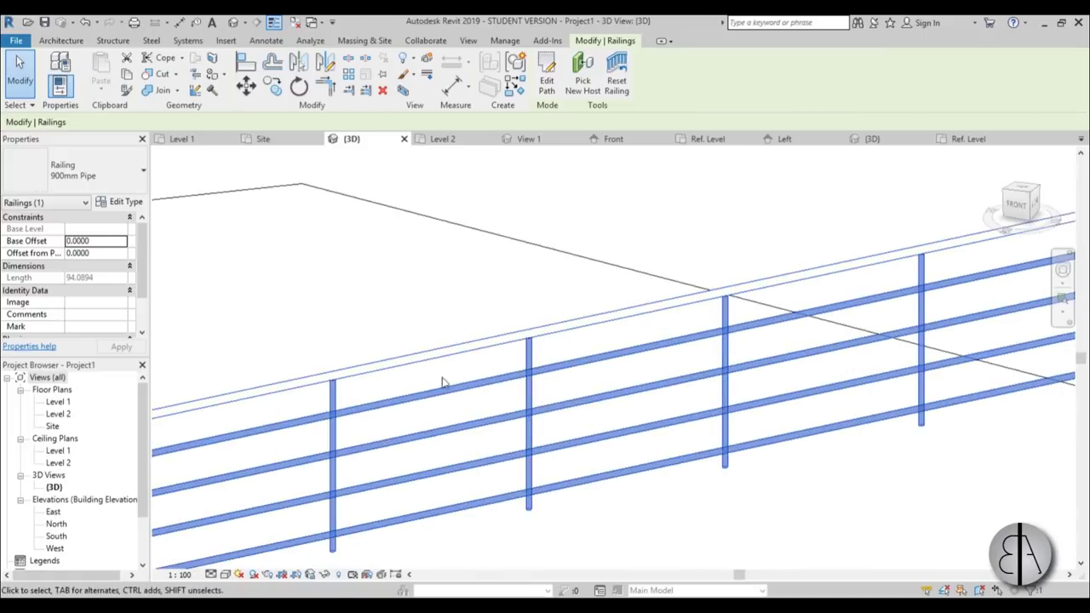
- Duplicate the 900mm Pipe railing type as a new type named 'goat fence'
left_click(121, 202)
left_click_drag(686, 167, 241, 85)
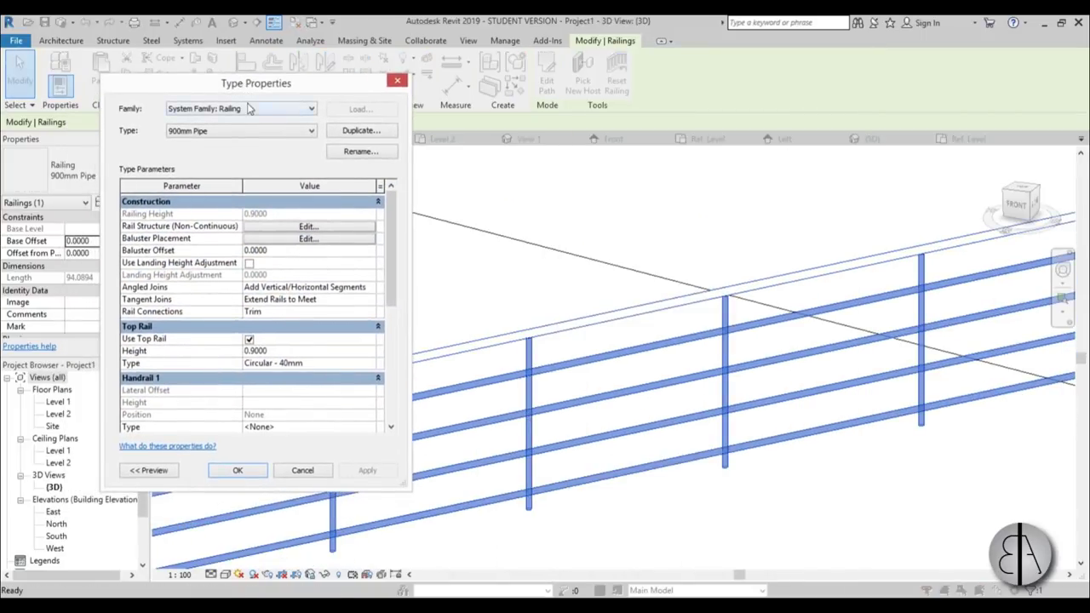
left_click(355, 132)
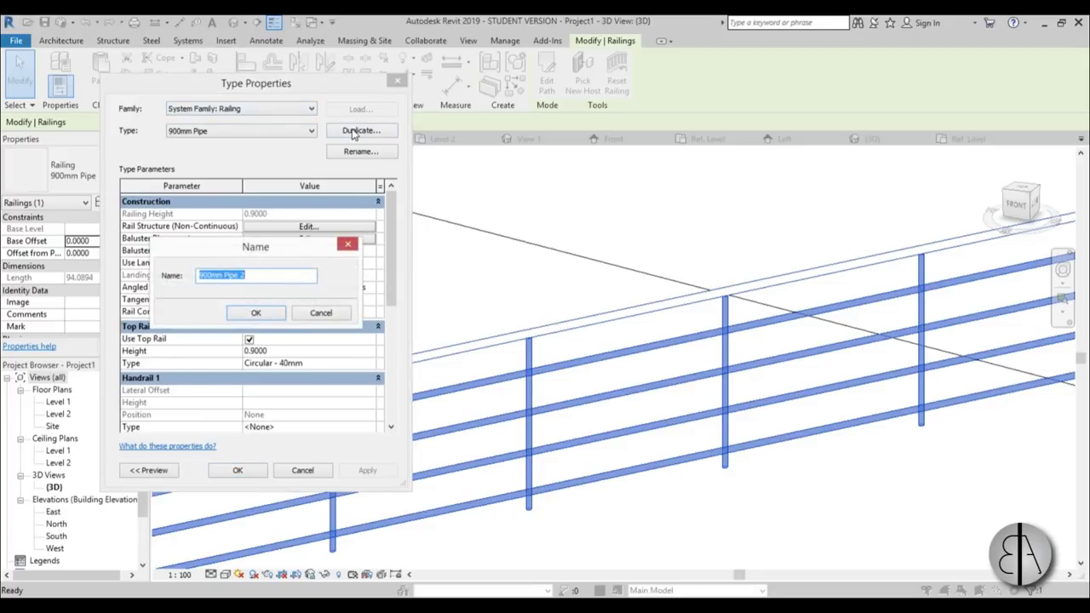
type("goat fence")
left_click(256, 312)
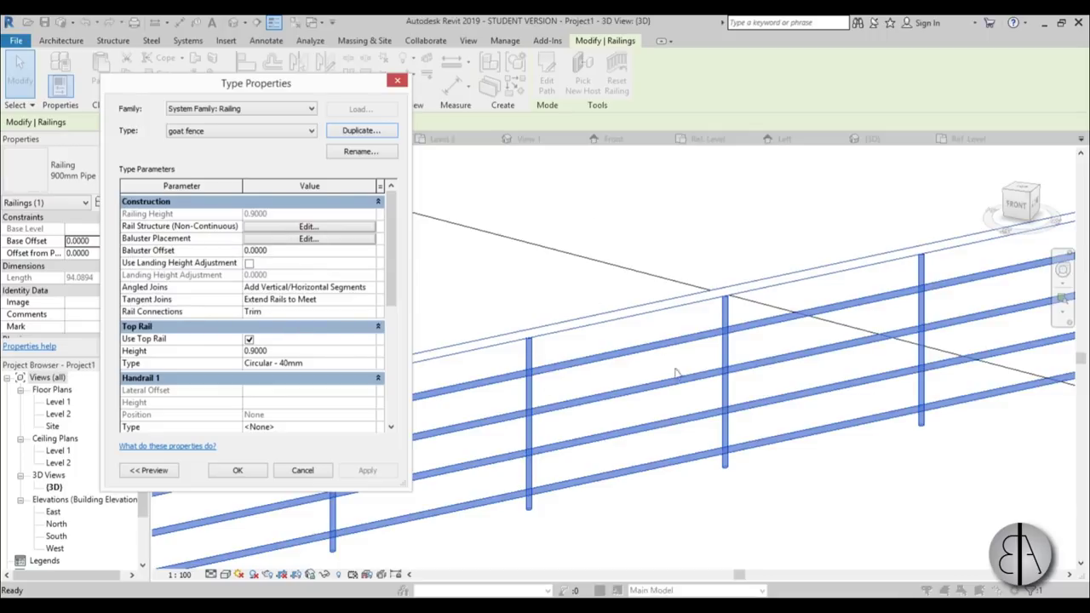
- Set Family1 : Family1 for the regular baluster and the Start, Corner and End Post rows
left_click(307, 240)
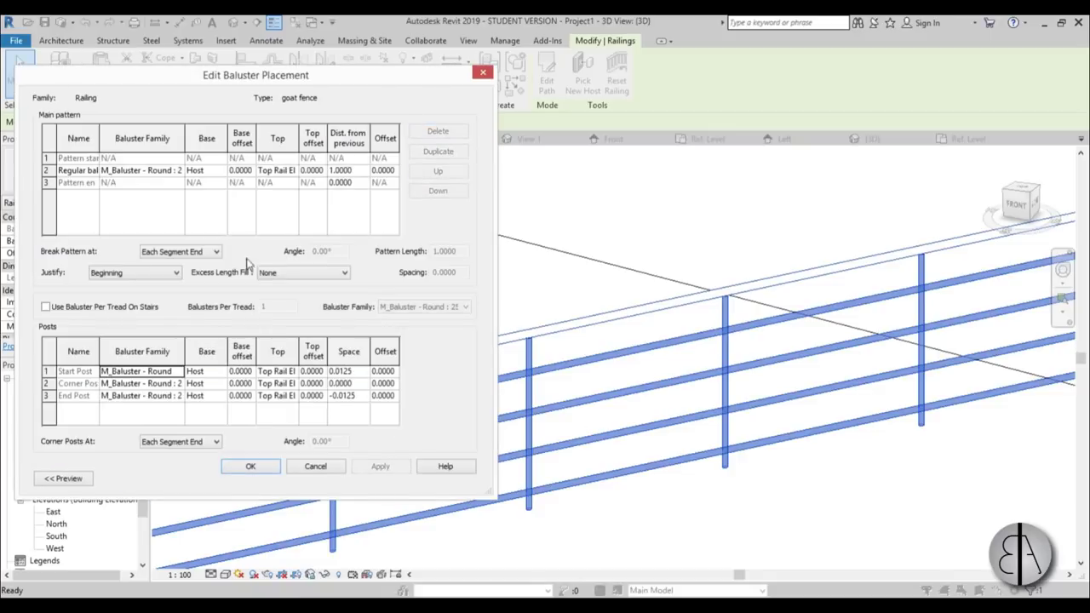
left_click_drag(201, 77, 215, 78)
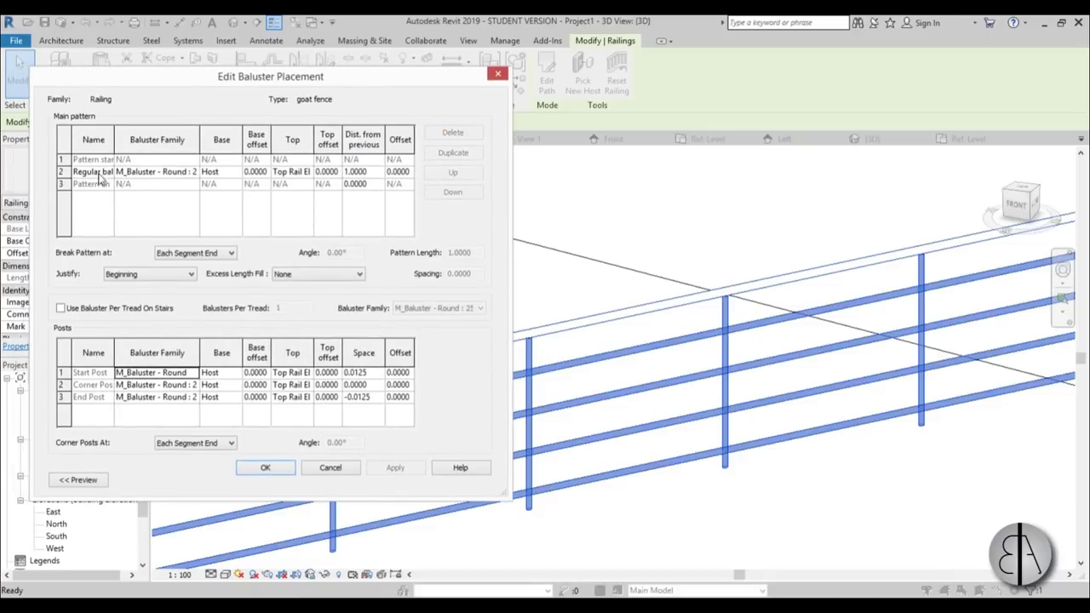
left_click(145, 172)
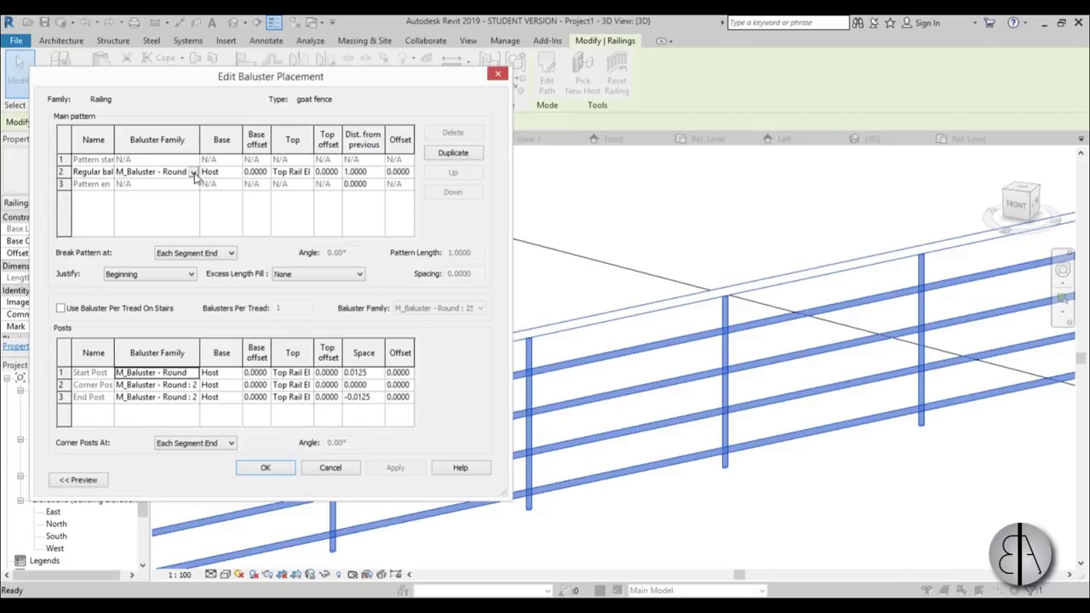
left_click(194, 173)
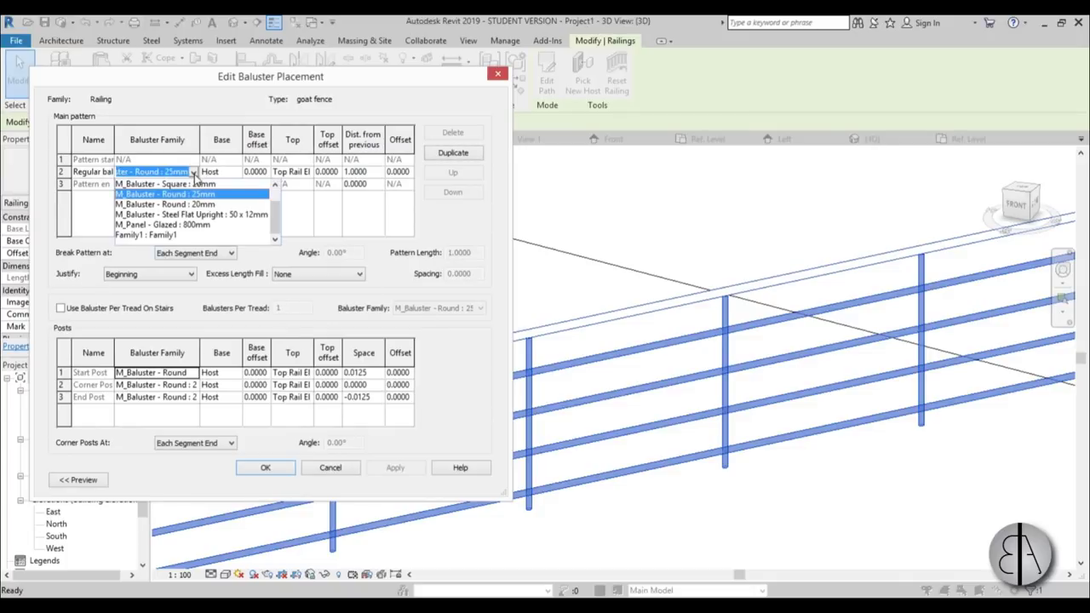
left_click(154, 236)
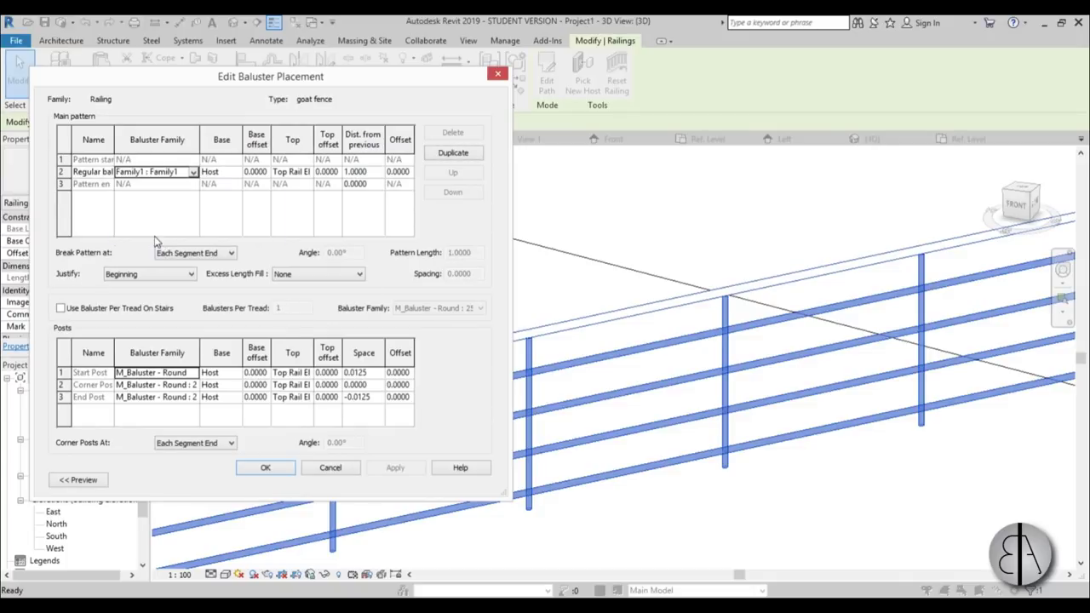
left_click(195, 373)
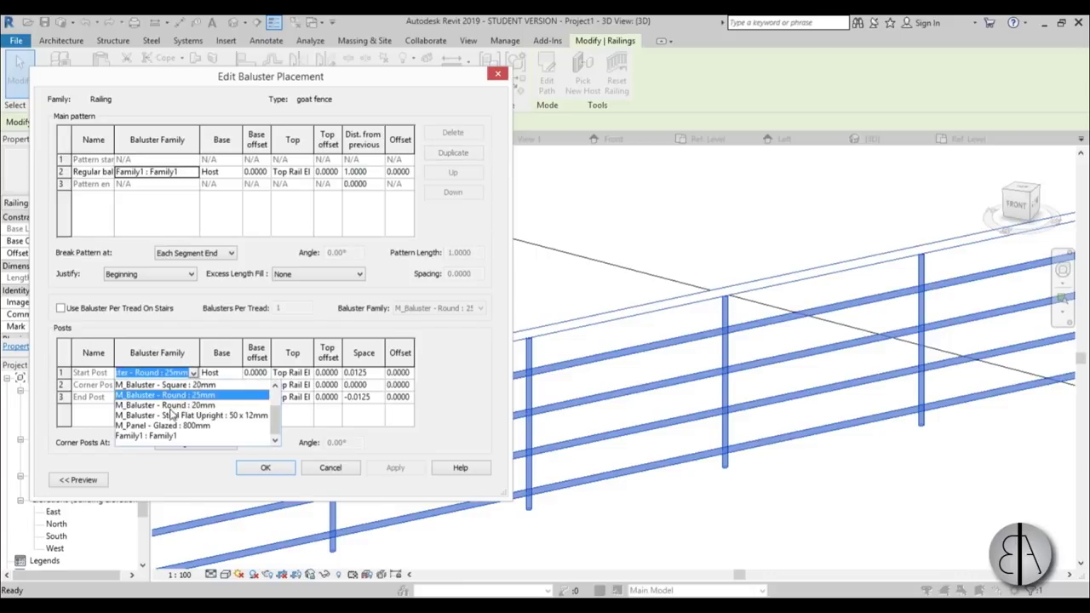
left_click(156, 436)
left_click(194, 385)
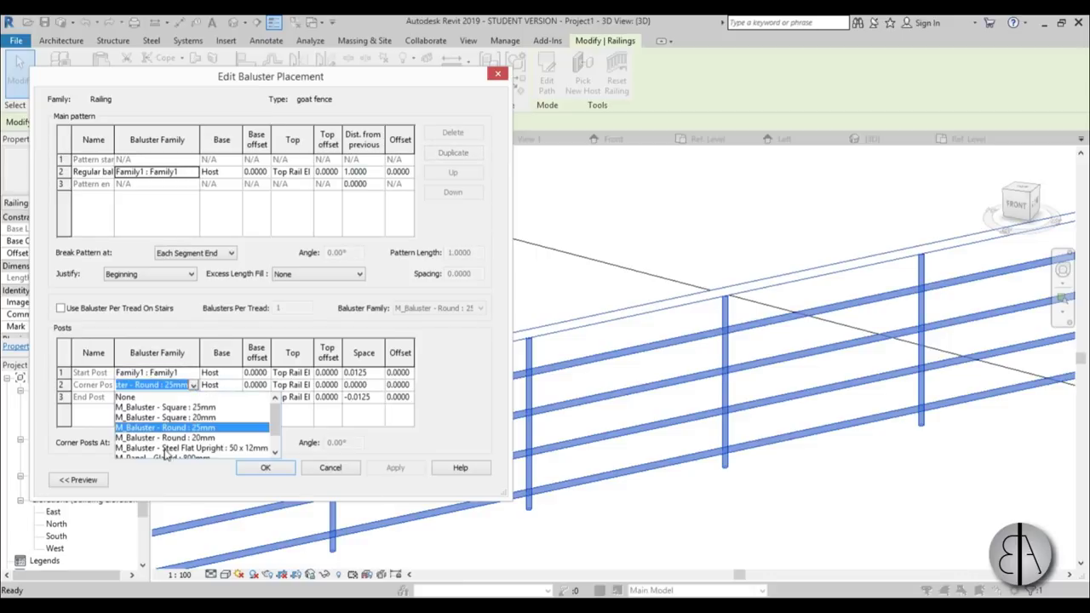
left_click(158, 449)
left_click(194, 397)
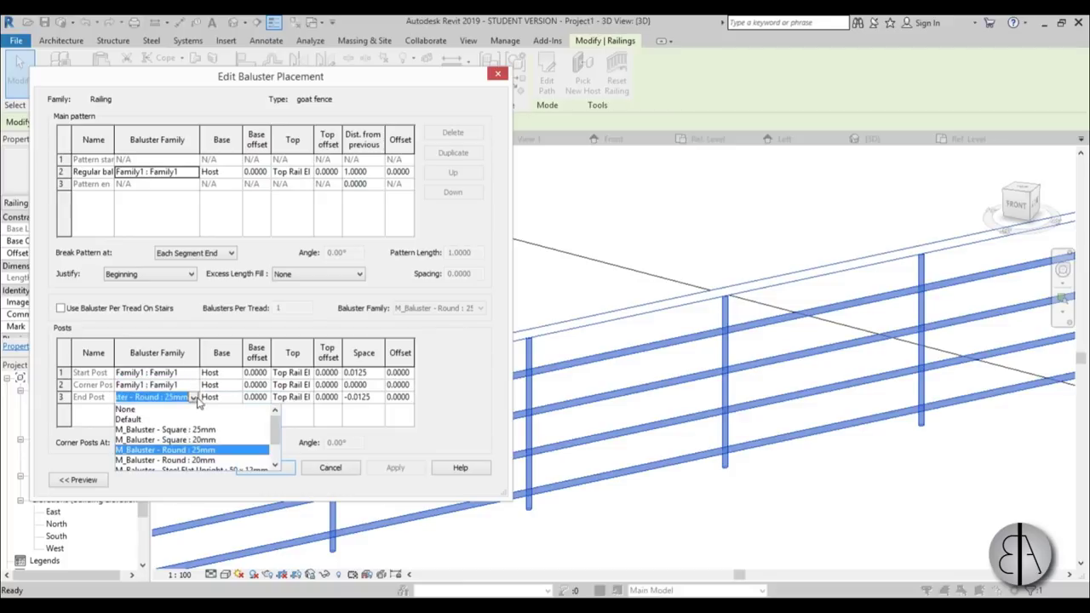
left_click(163, 460)
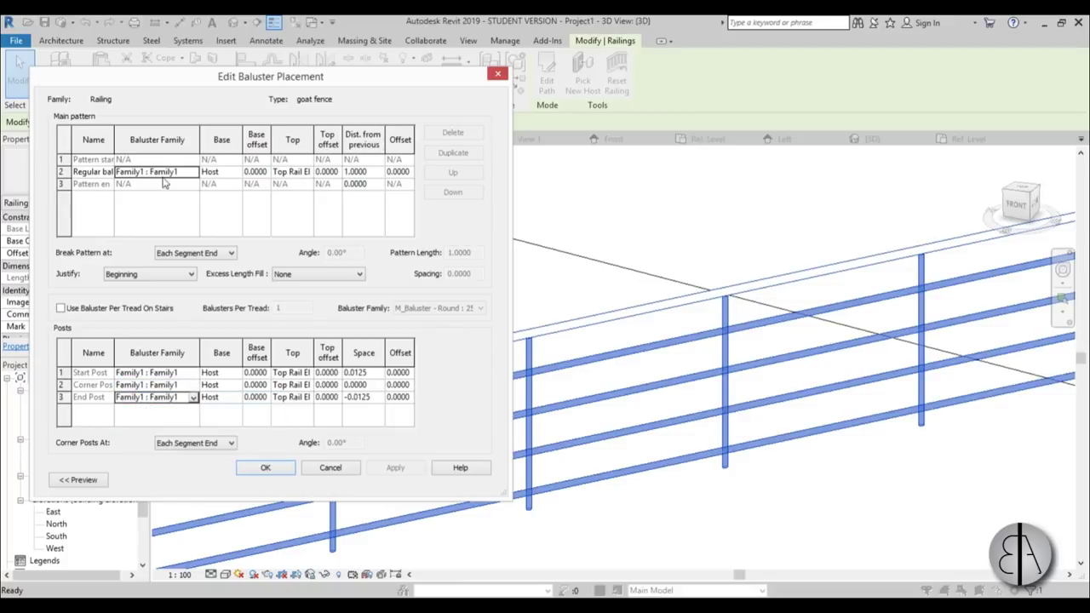
- Set regular baluster Top to Host, spacing 0.25, and post spaces 0.125 and -0.125
left_click(264, 174)
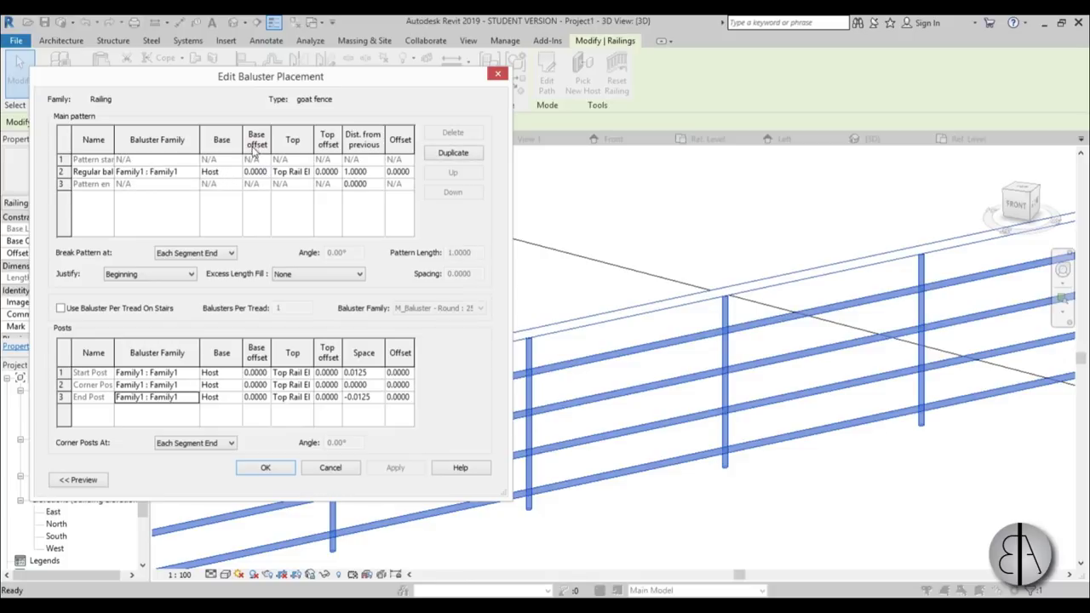
left_click(297, 172)
left_click(310, 173)
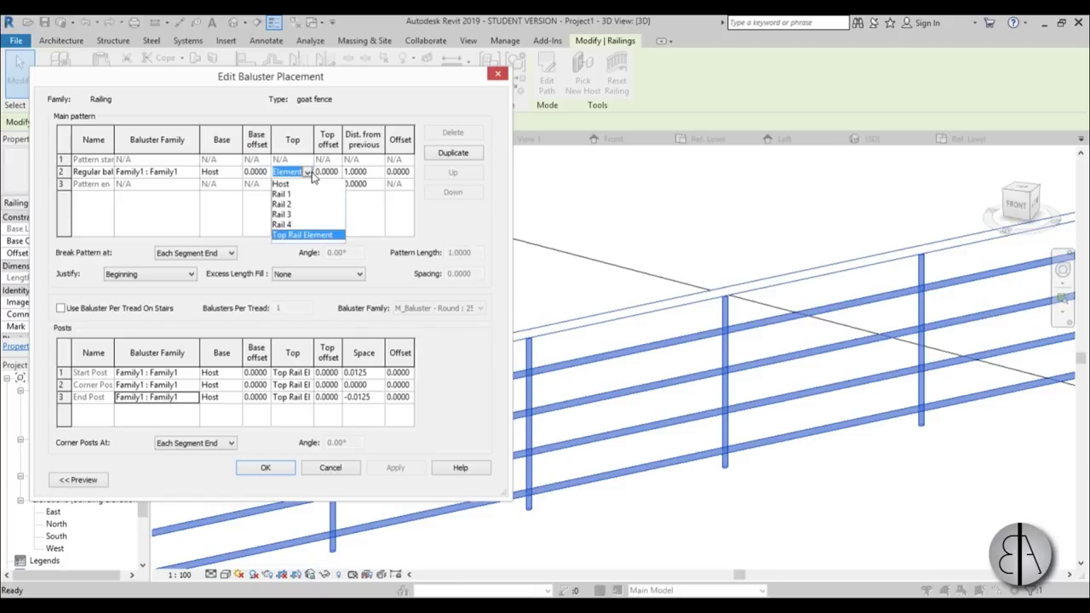
left_click(288, 184)
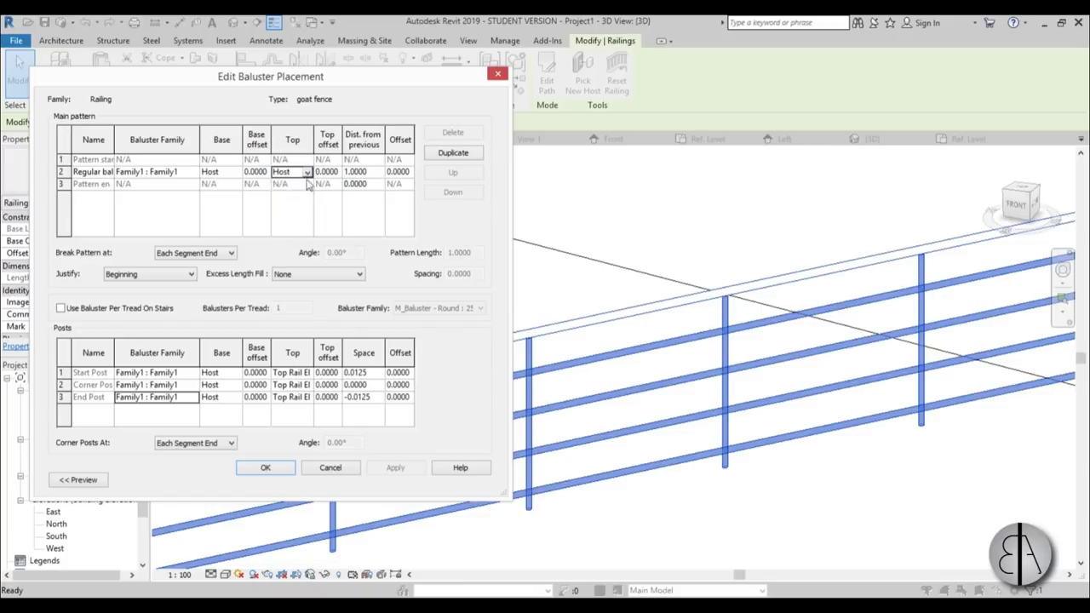
left_click(324, 174)
key("Tab")
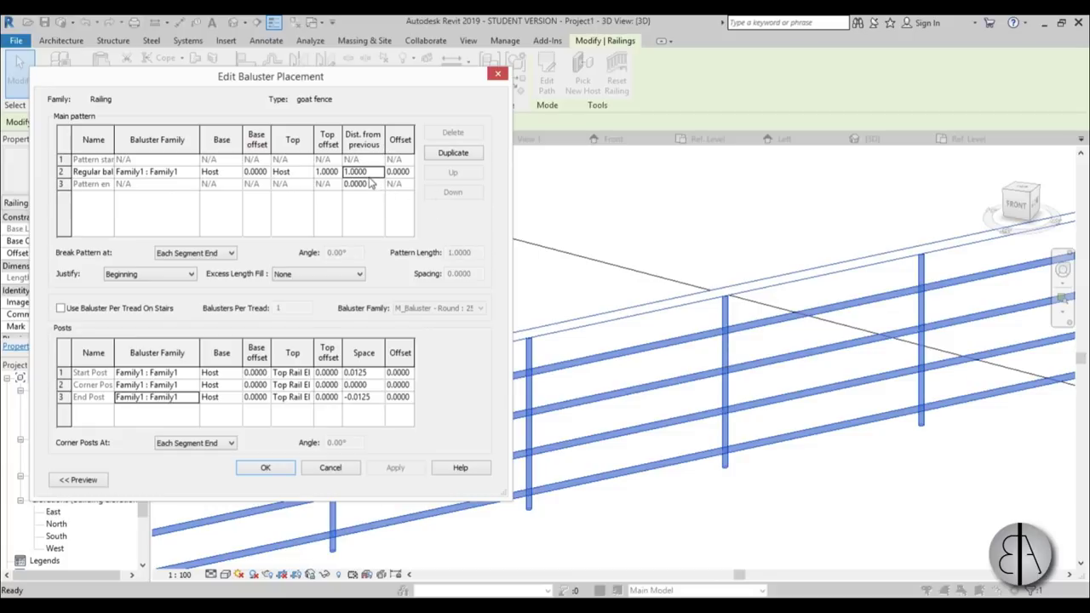
key("ctrl+a")
key("BackSpace")
left_click(349, 375)
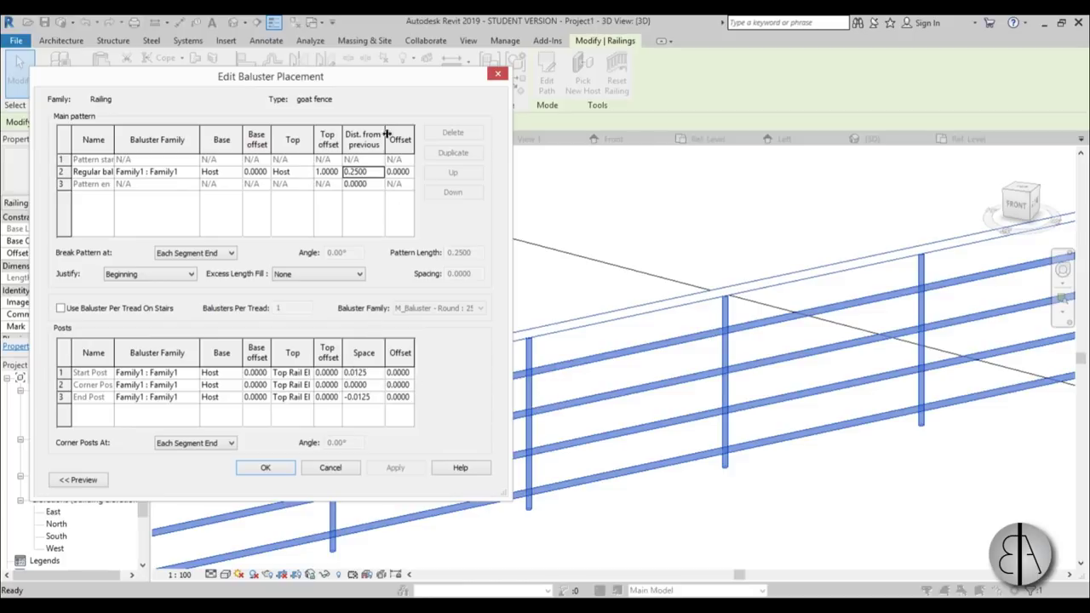
left_click(359, 397)
left_click_drag(515, 368, 662, 366)
- Set the Top of the start, corner and end posts to Host
left_click(406, 375)
left_click(415, 374)
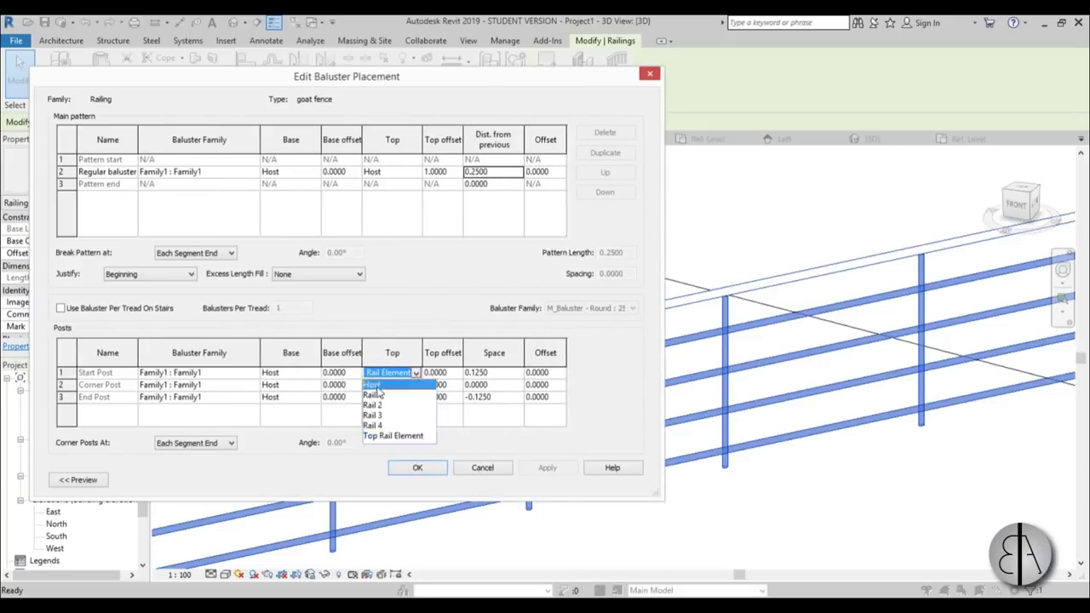
left_click(399, 382)
left_click(416, 385)
left_click(375, 397)
left_click(422, 402)
left_click(415, 398)
left_click(388, 410)
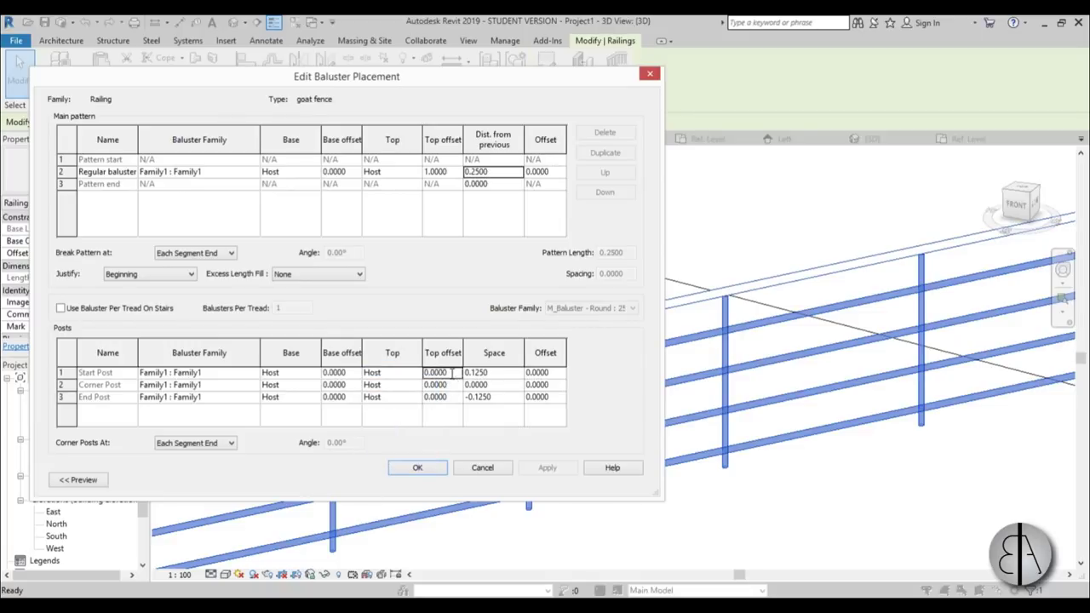
- Give all three posts a top offset of 1 and confirm the baluster placement
left_click(450, 373)
type("1")
left_click(450, 386)
type("1")
key("Tab")
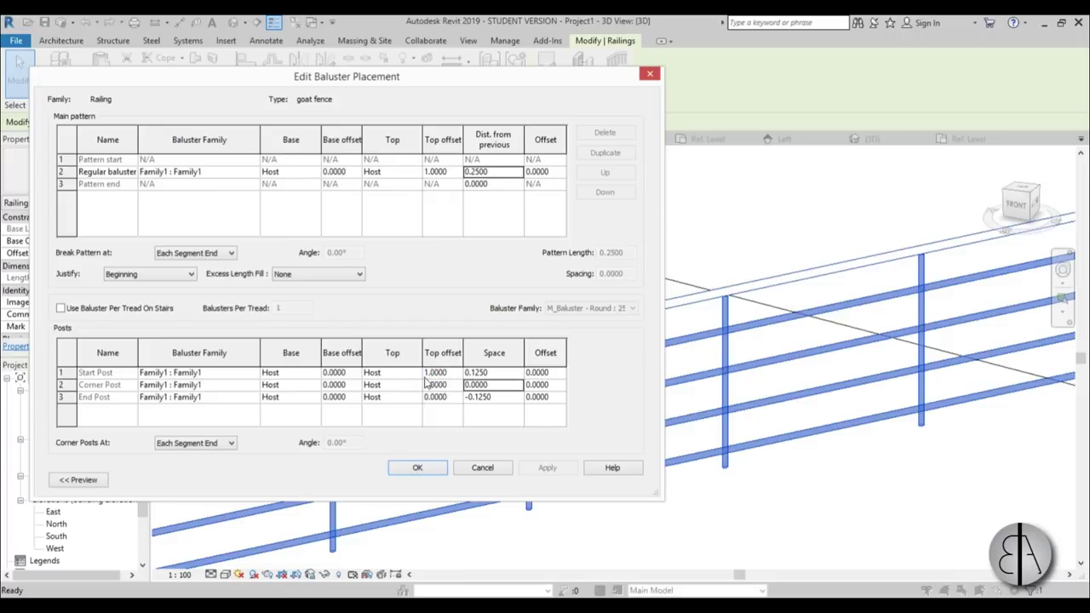
left_click(451, 399)
type("1")
key("Tab")
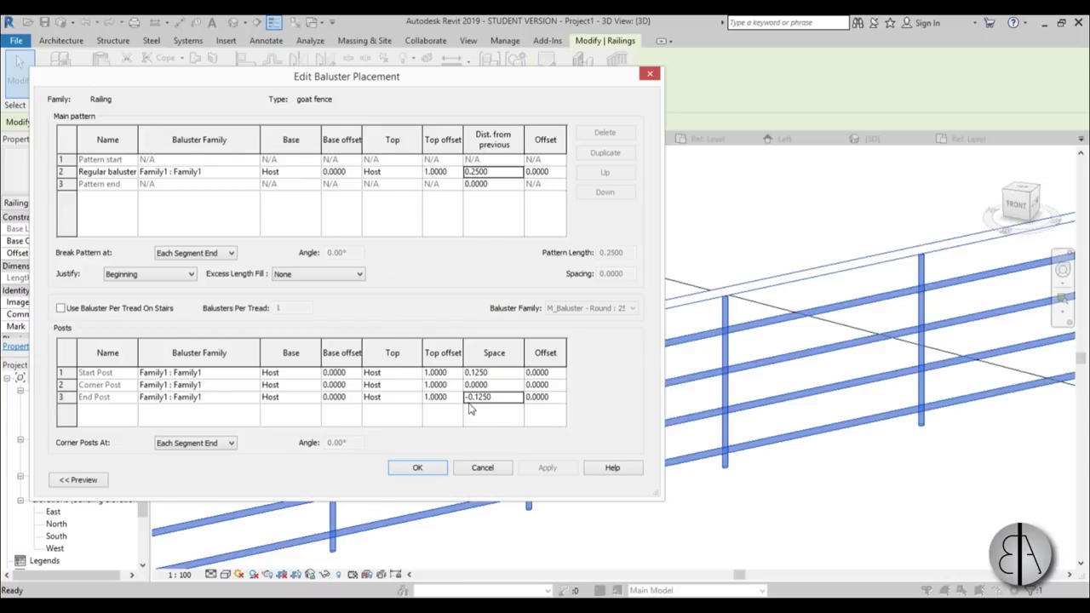
left_click(418, 470)
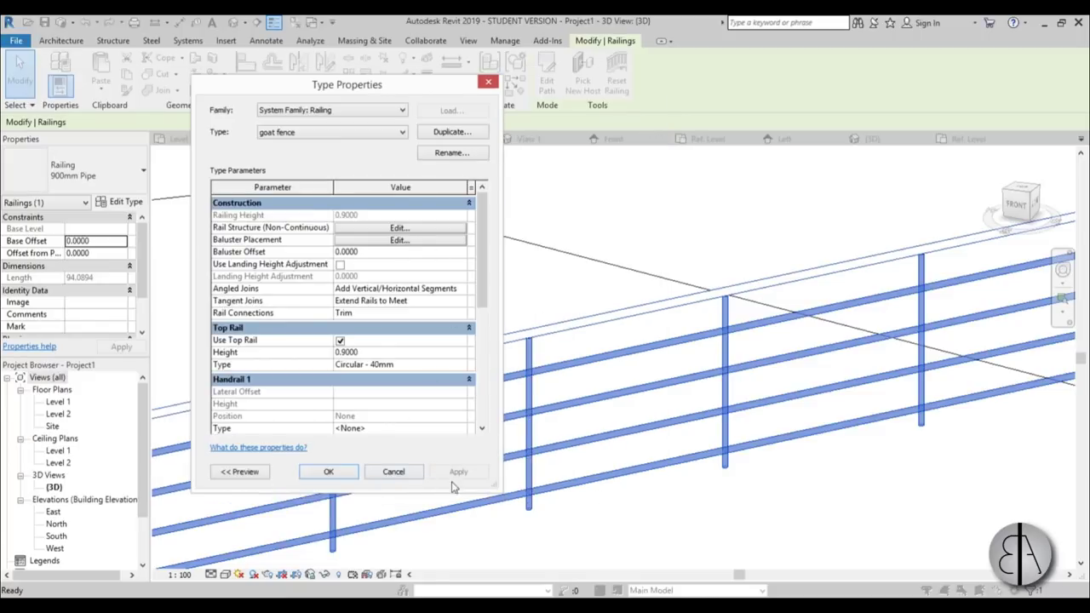
- Apply the goat fence type and inspect the pickets in wireframe and hidden-line display
left_click(339, 472)
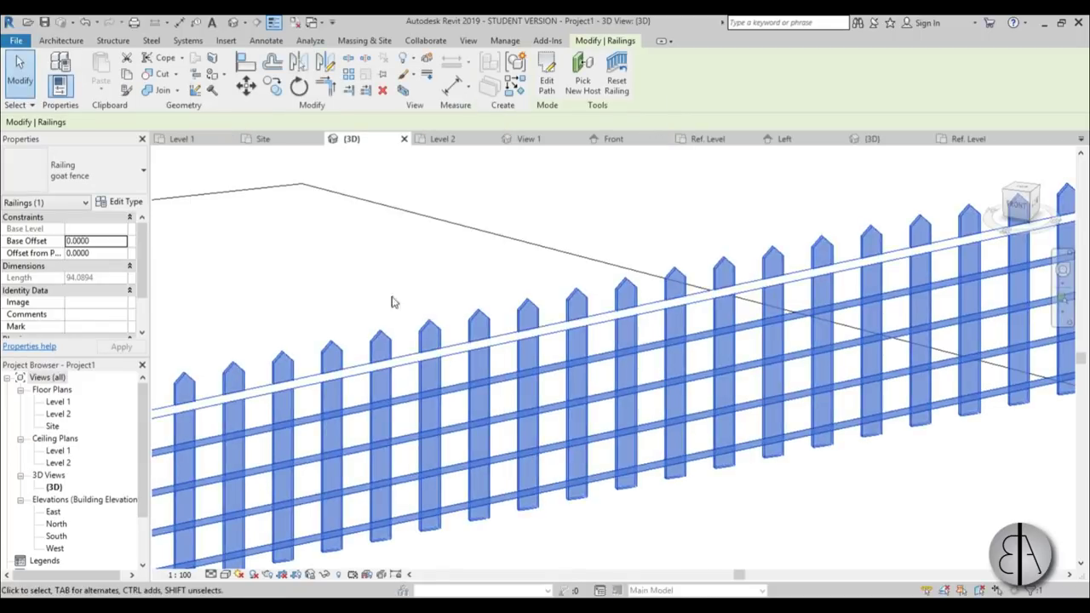
left_click(390, 314)
scroll(460, 271, "down", 3)
scroll(504, 273, "up", 3)
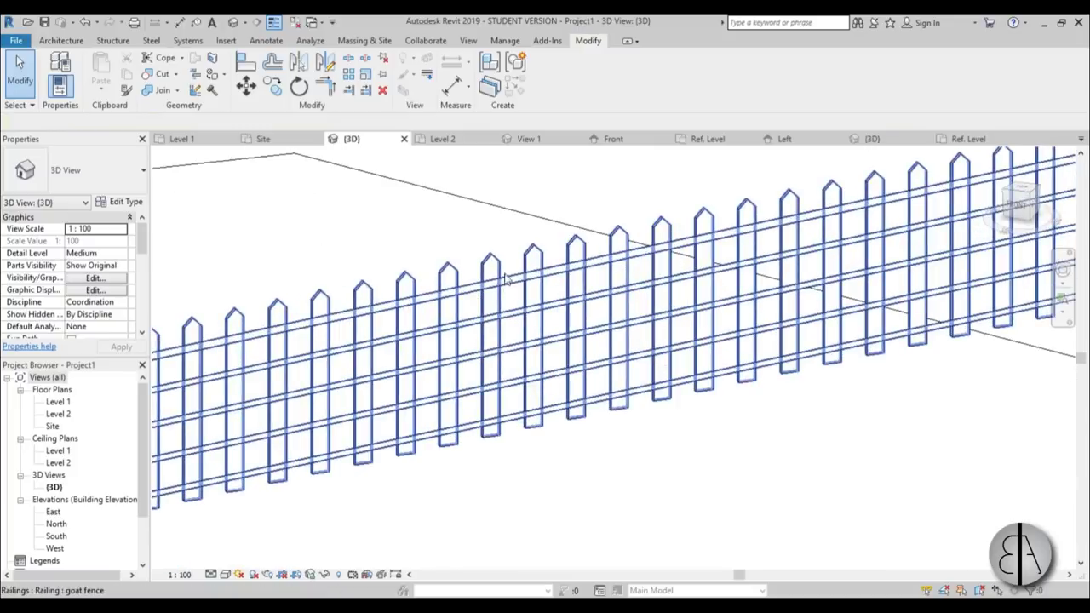
scroll(567, 285, "up", 2)
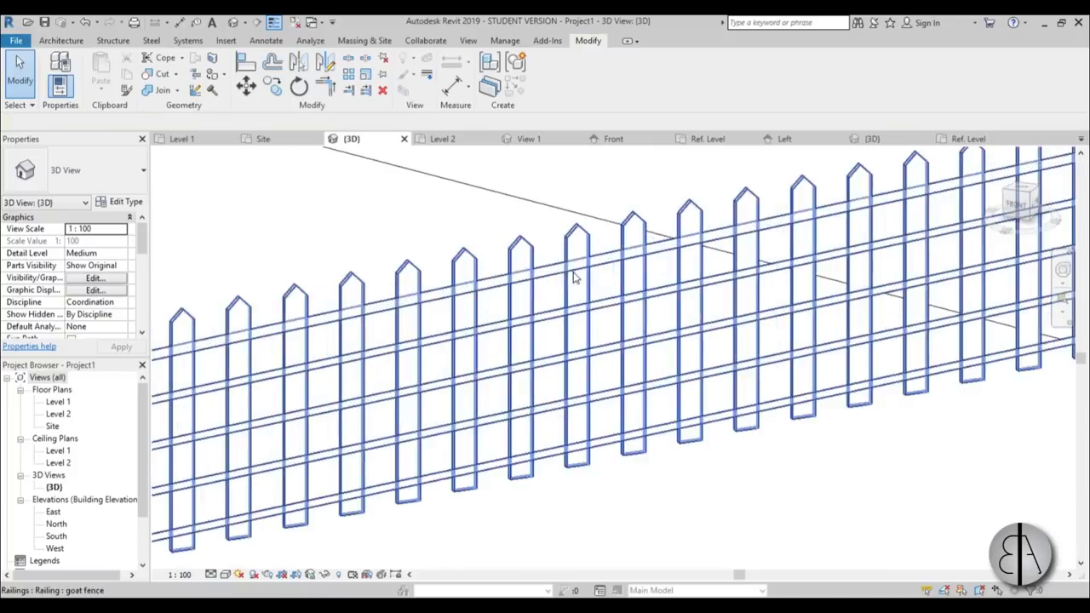
key("w")
key("f")
key("h")
key("l")
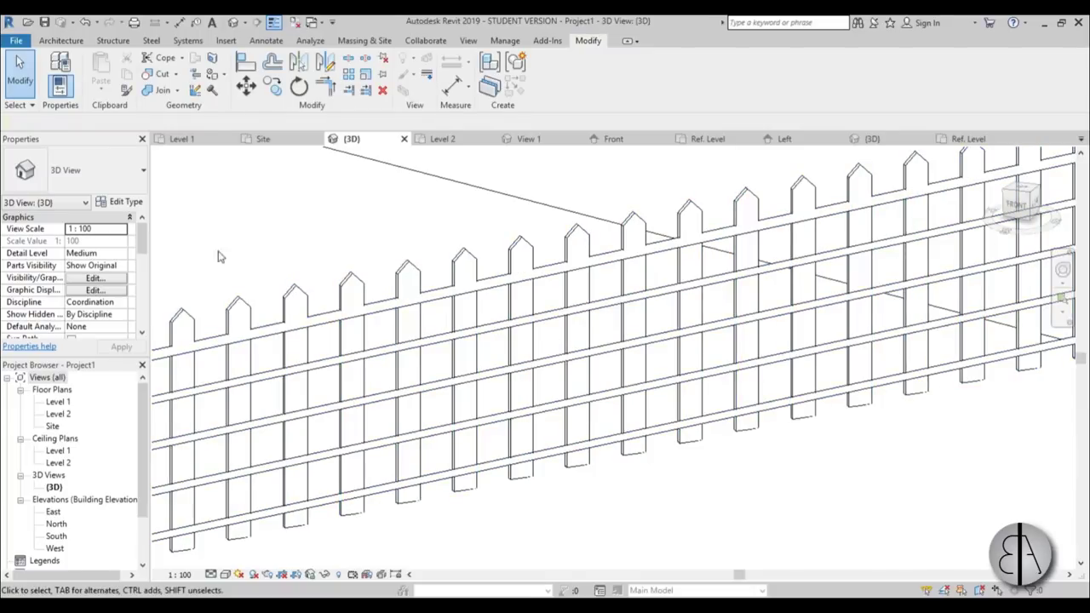
- Uncheck Use Top Rail in the goat fence type properties and apply the change
left_click(282, 313)
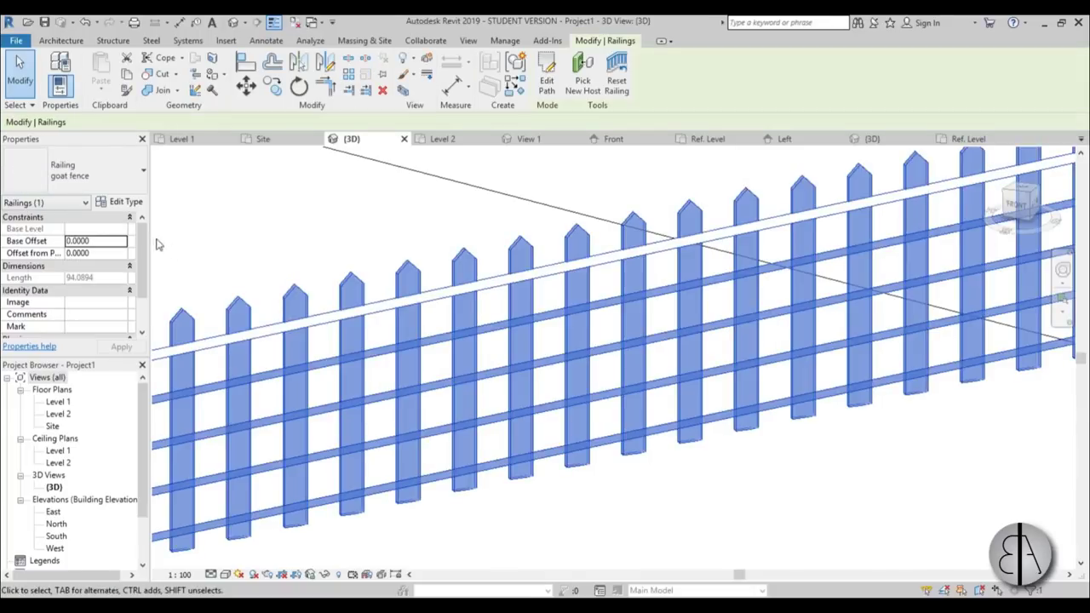
left_click(124, 202)
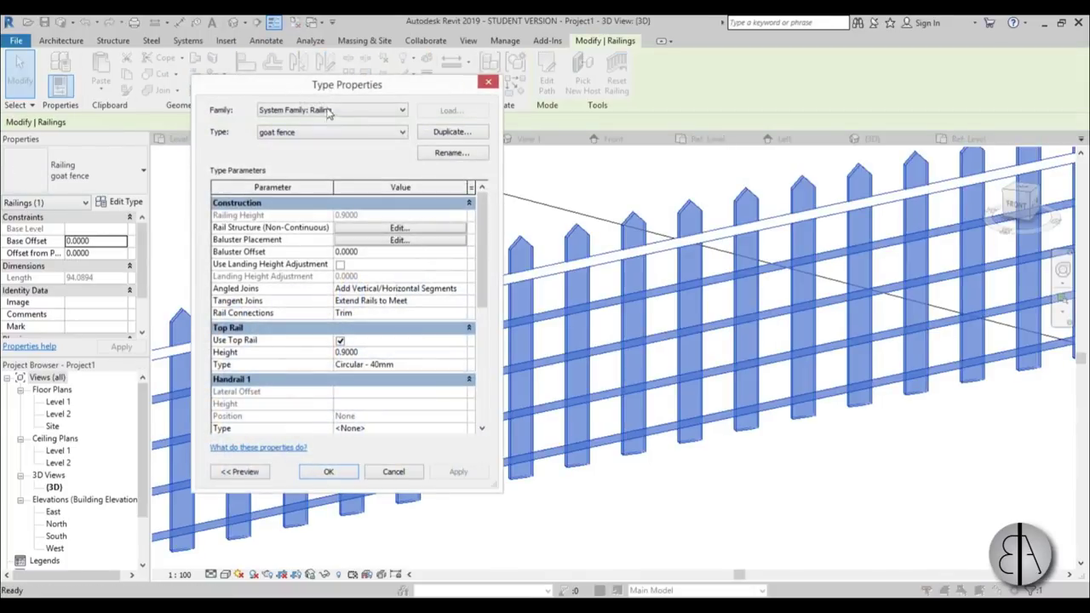
left_click_drag(328, 94, 227, 103)
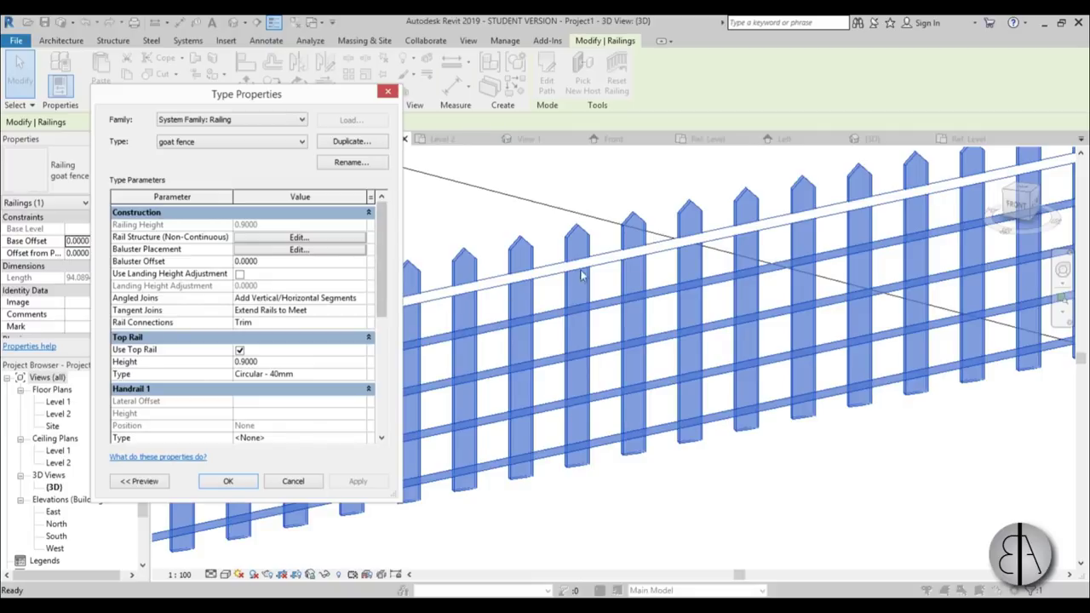
left_click(240, 351)
left_click(357, 481)
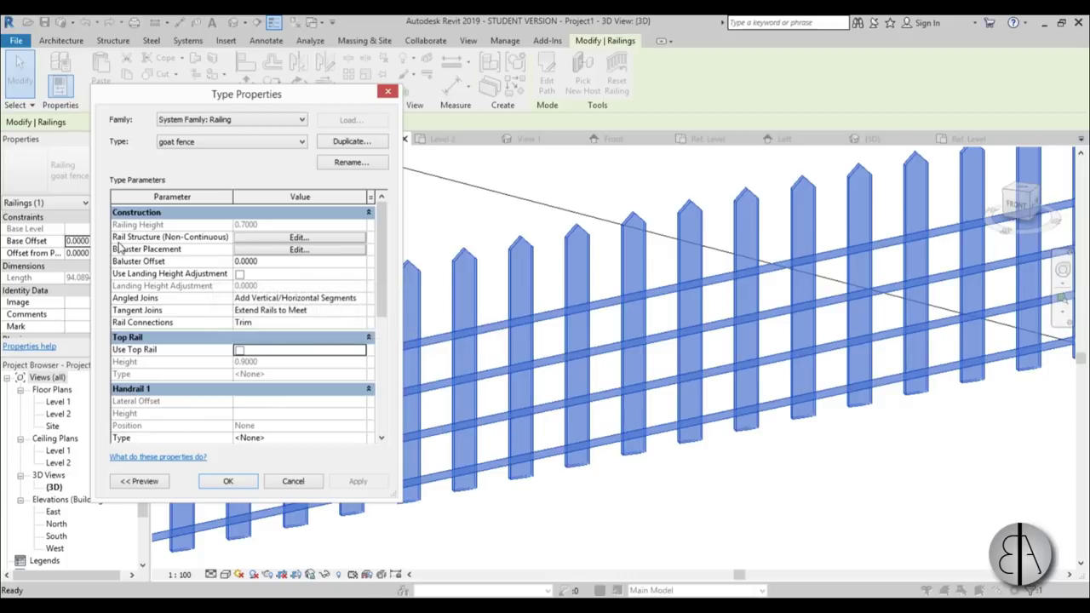
left_click(285, 238)
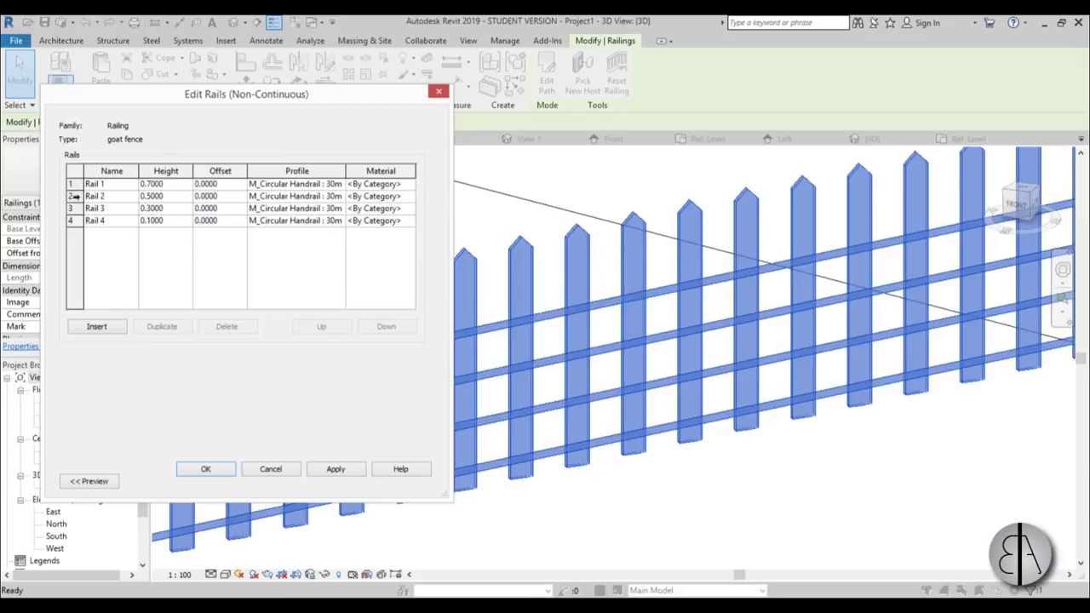
- Delete Rail 2 and Rail 3 from the goat fence rail structure
left_click(74, 197)
left_click(74, 208)
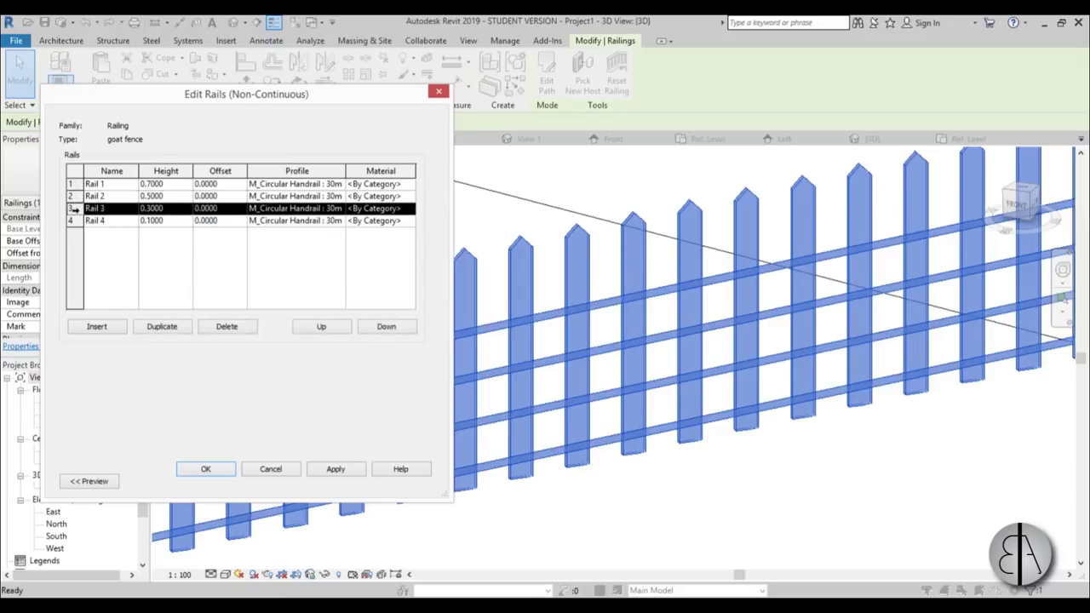
left_click(73, 196)
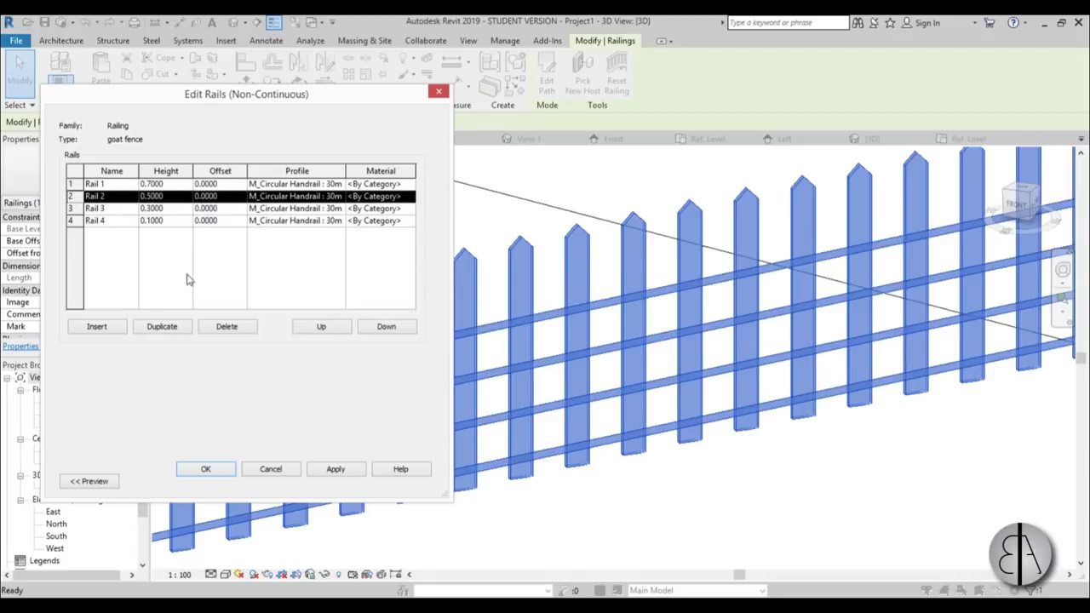
left_click(232, 327)
left_click(228, 327)
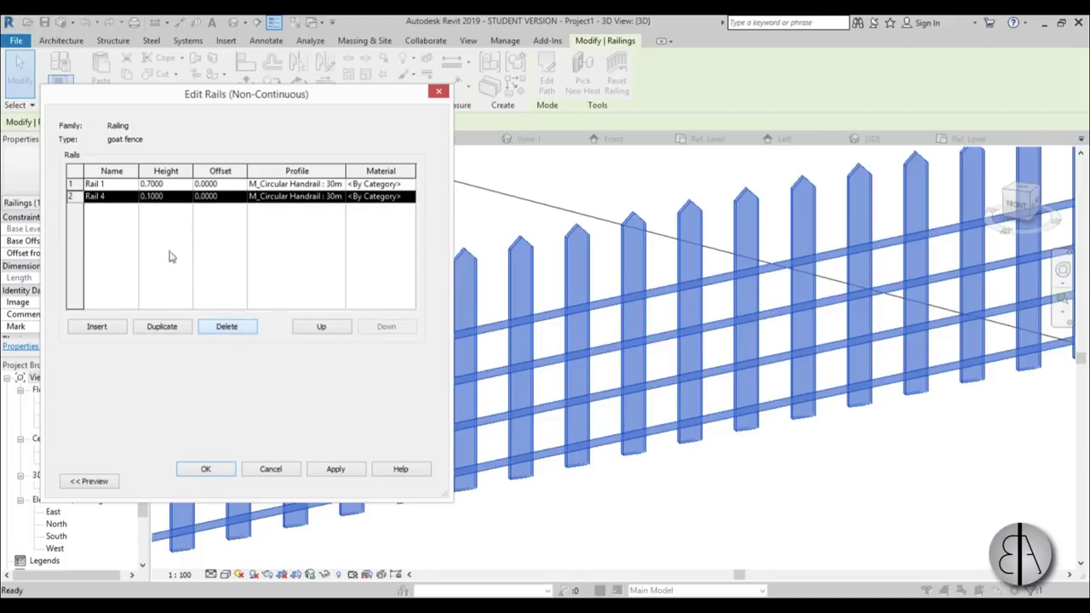
- Change Rail 4's height to 0.15, keeping Rail 1 at 0.7000
left_click(111, 184)
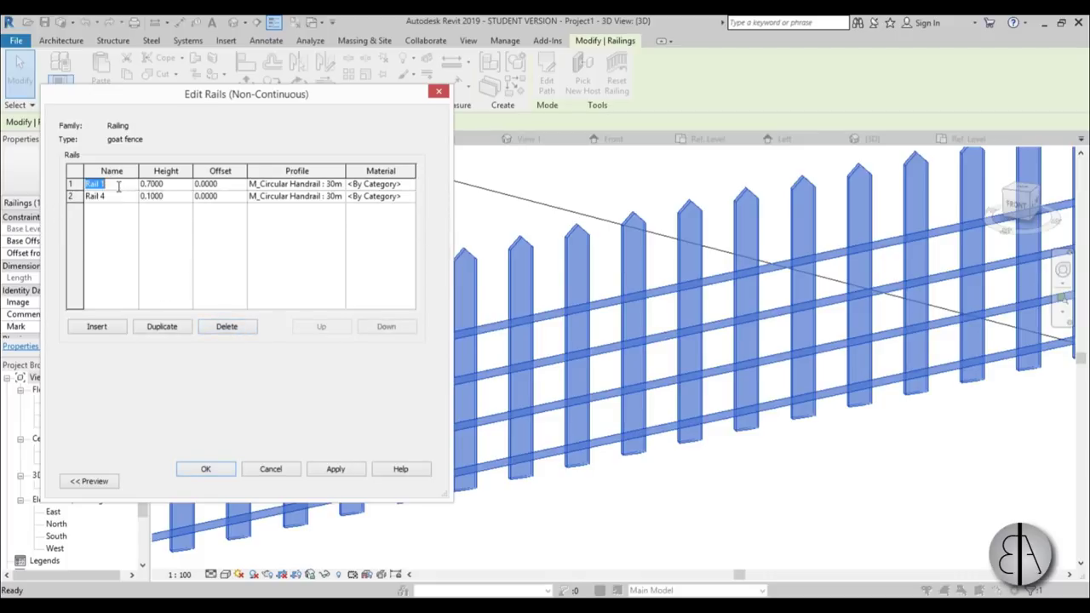
left_click(169, 184)
left_click(169, 197)
left_click_drag(171, 196, 147, 197)
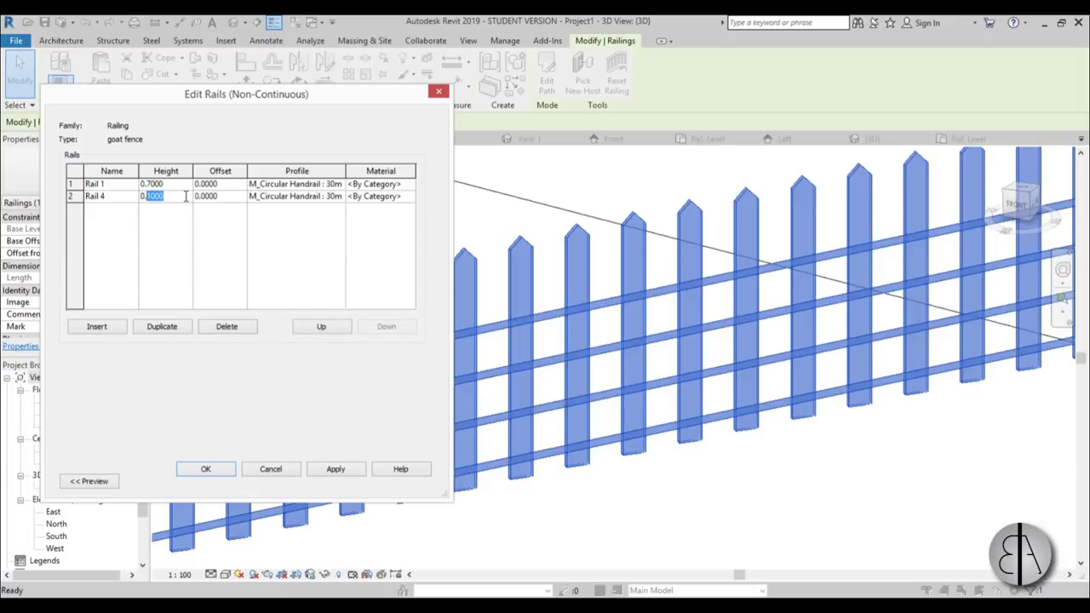
key("BackSpace")
type("15")
left_click(338, 184)
- Set the Family2 : Family2 profile on both Rail 1 and Rail 4
left_click(340, 185)
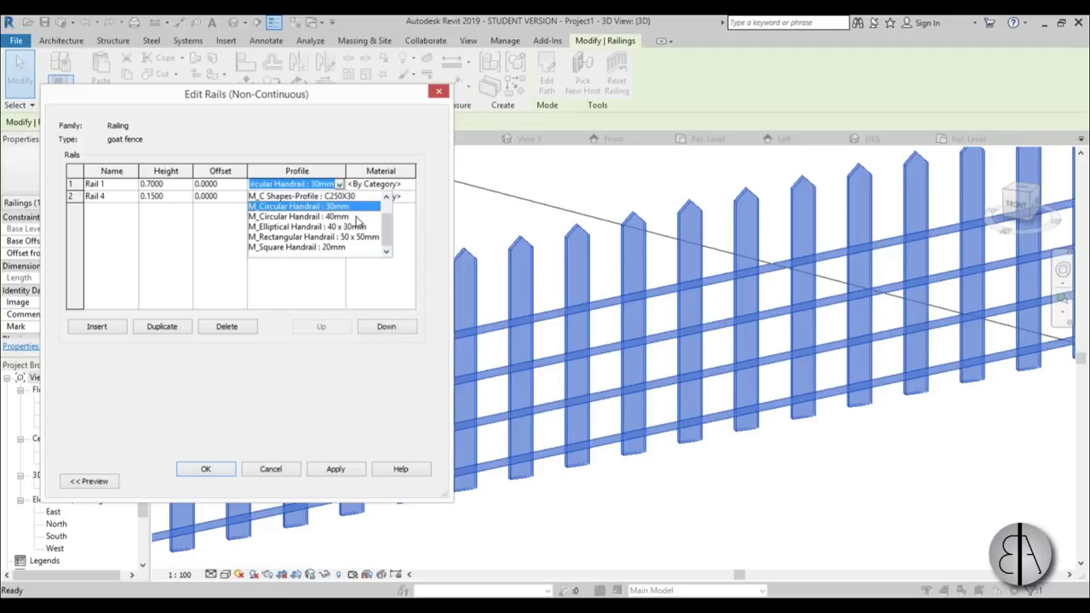
scroll(358, 224, "up", 1)
left_click(307, 207)
left_click(323, 197)
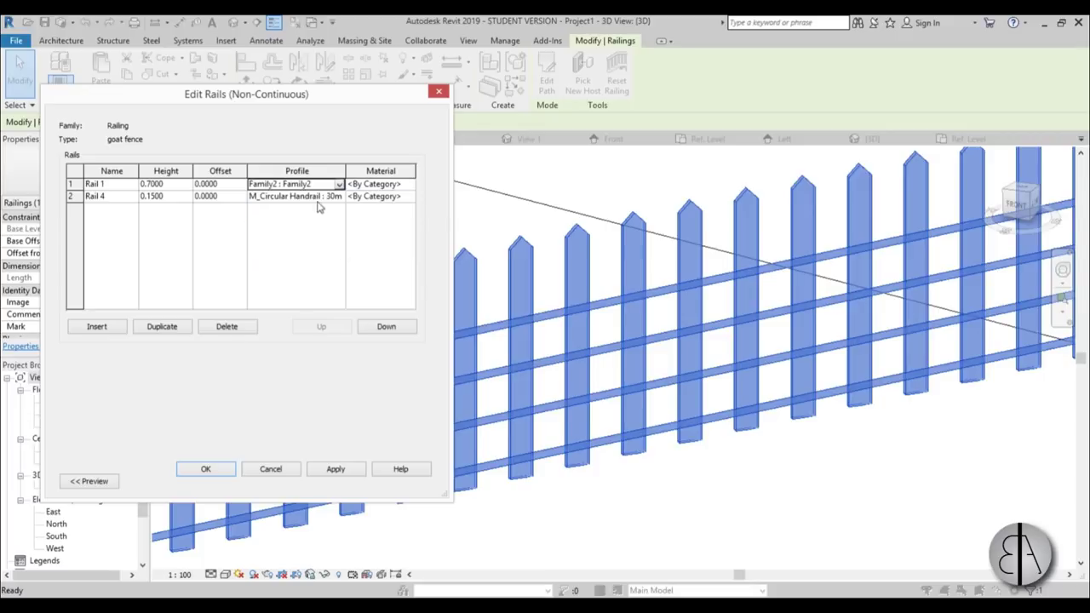
left_click(338, 197)
left_click(304, 219)
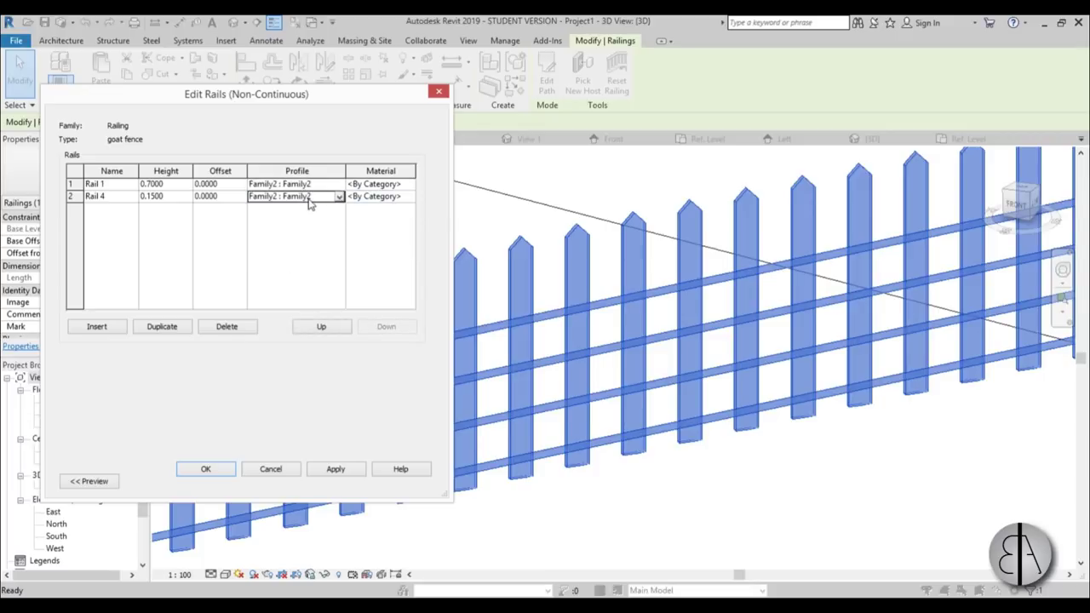
- Assign Maple material to Rail 1 and Rail 4, then apply
left_click(408, 185)
left_click(409, 187)
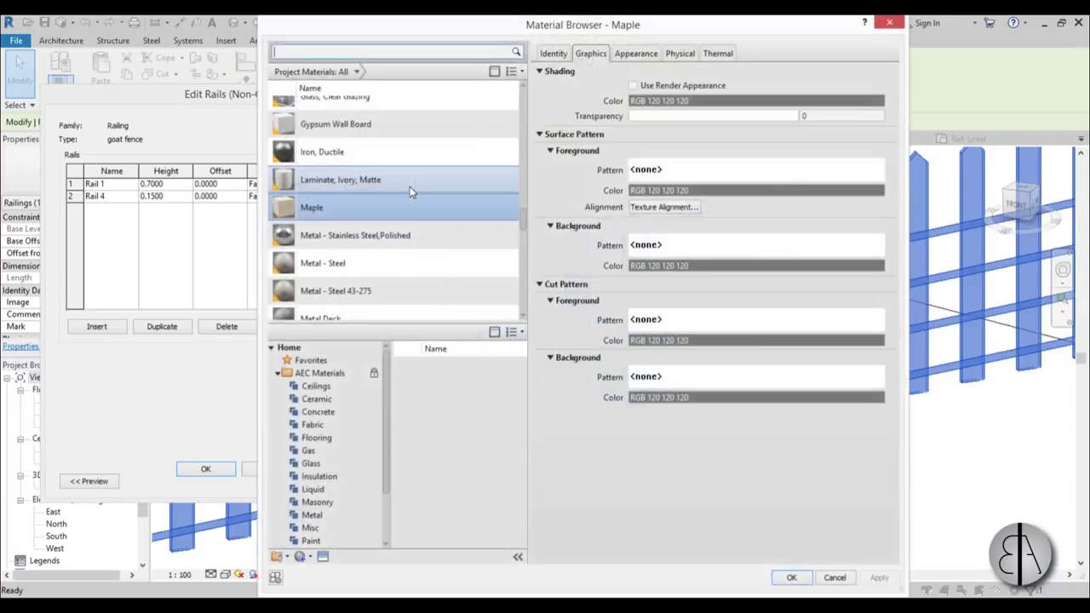
left_click(791, 577)
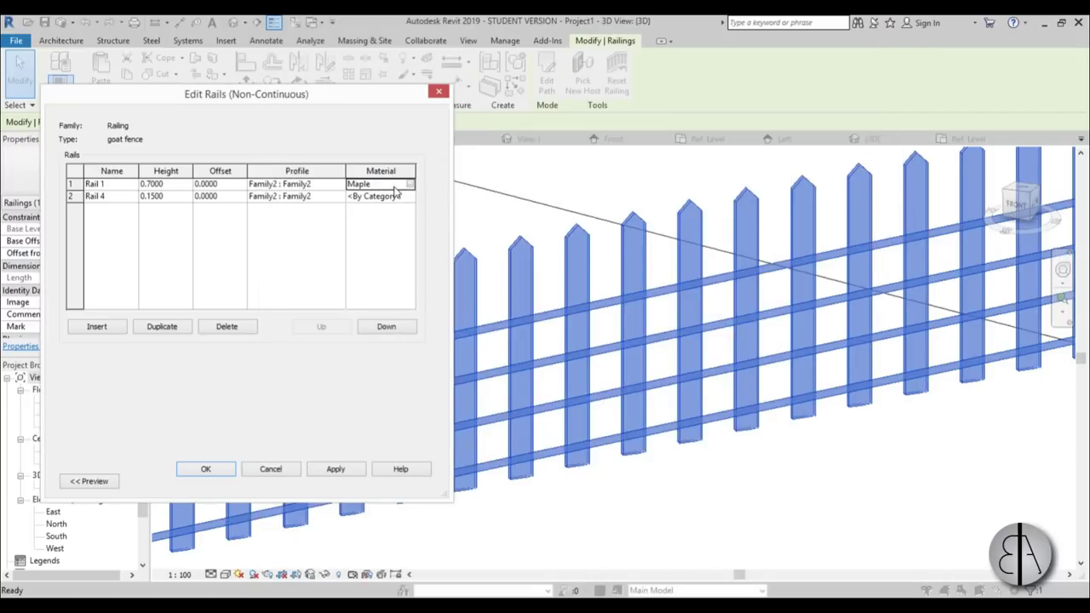
left_click(391, 185)
key("ctrl+c")
left_click(391, 196)
key("ctrl+v")
left_click(350, 472)
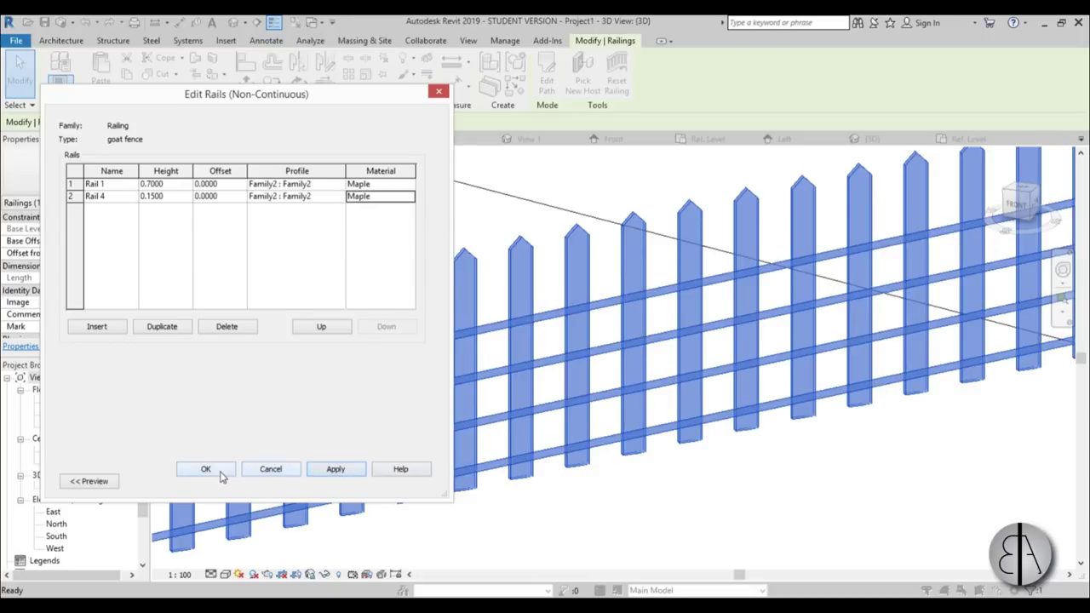
- Confirm the rail and type dialogs, then zoom out and orbit to view the whole fence
left_click(219, 470)
left_click(358, 481)
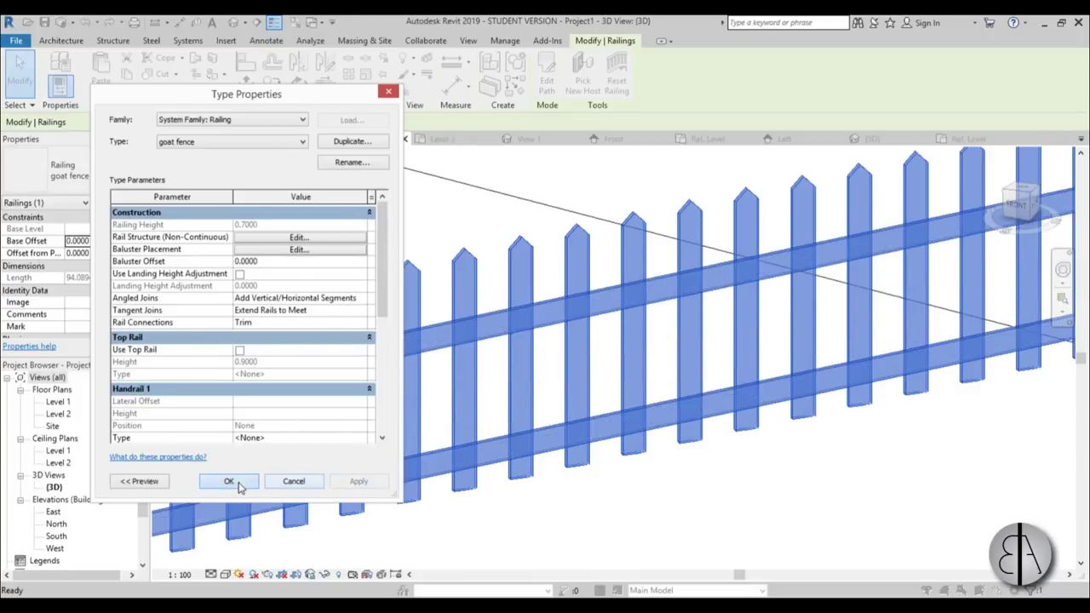
left_click(229, 482)
left_click(599, 506)
scroll(599, 506, "down", 3)
middle_click_drag(599, 506, 588, 404, "shift")
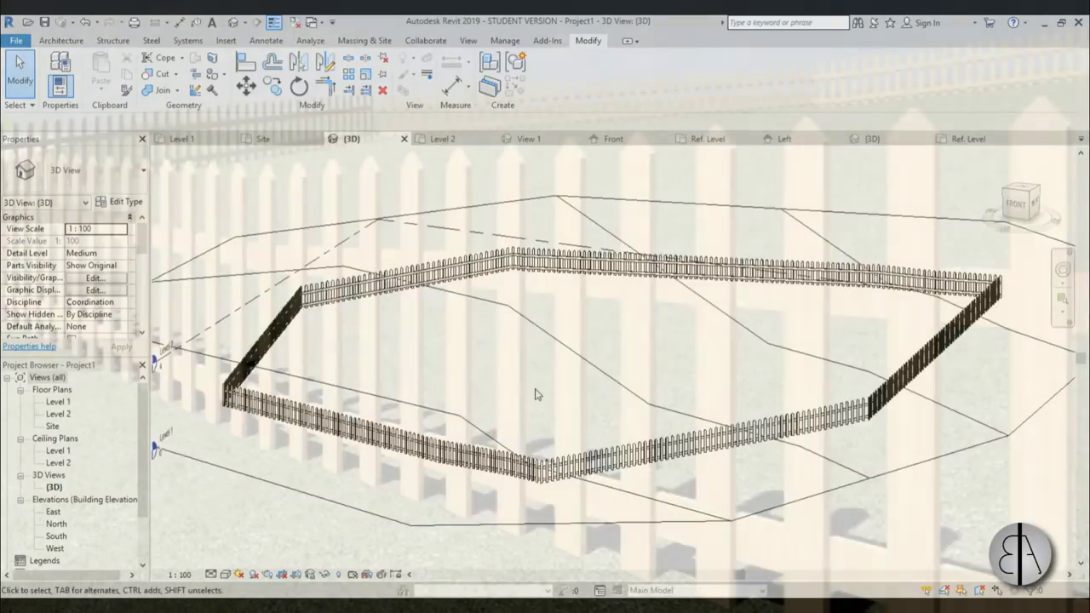